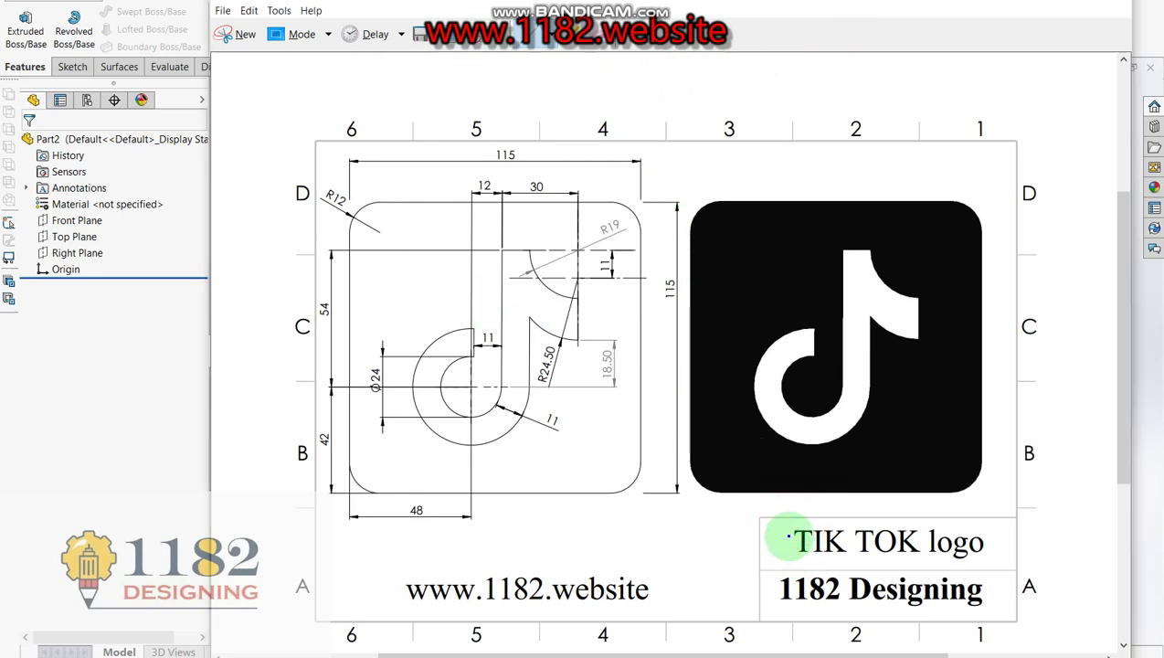
Circle the TIK TOK title on the reference drawing and return to the empty Part2
mouse_move(787, 527)
left_mouse_down()
mouse_move(880, 517)
mouse_move(795, 518)
left_mouse_up()
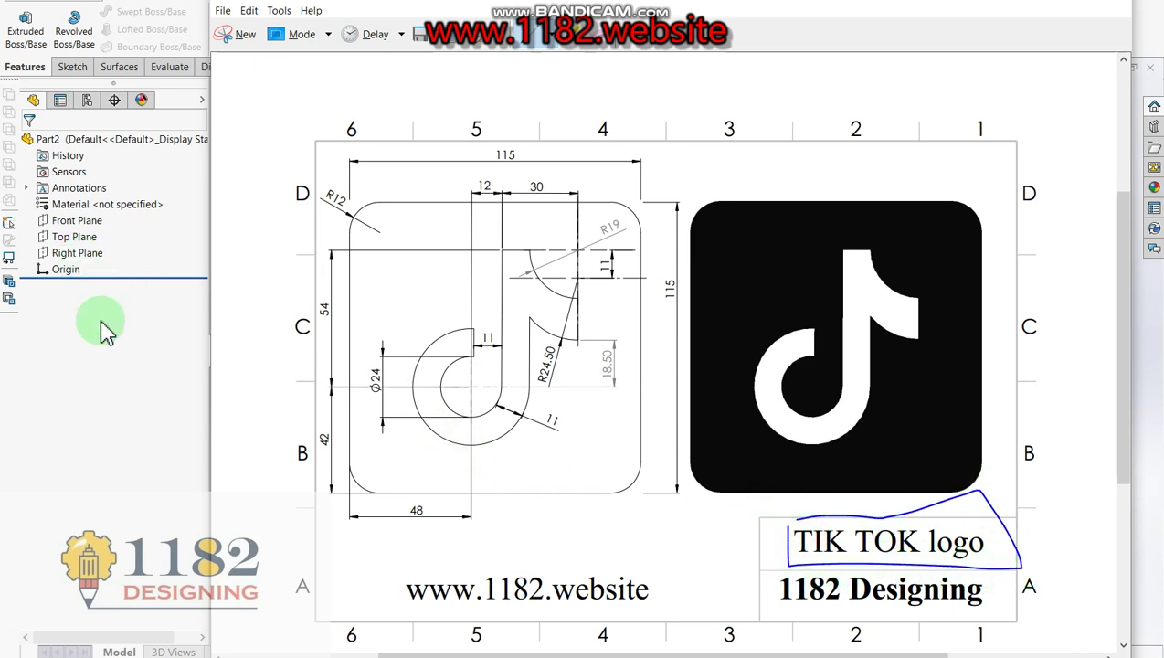
left_click(108, 393)
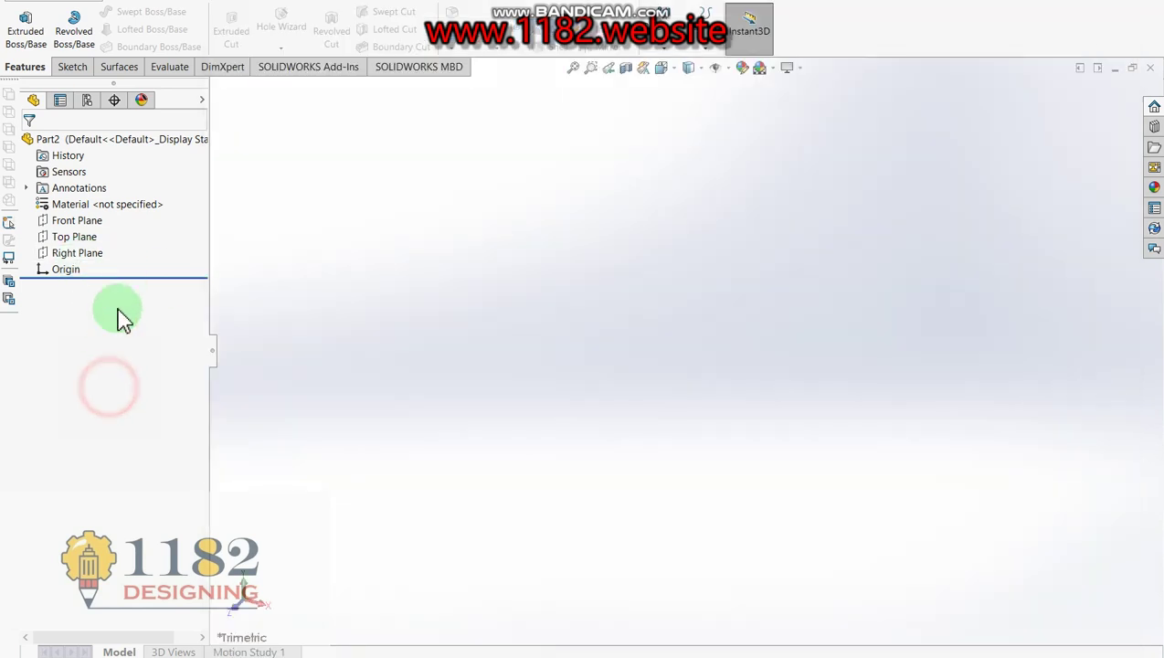
Draw a center rectangle from the origin on the Front Plane
left_click(26, 28)
left_click(469, 212)
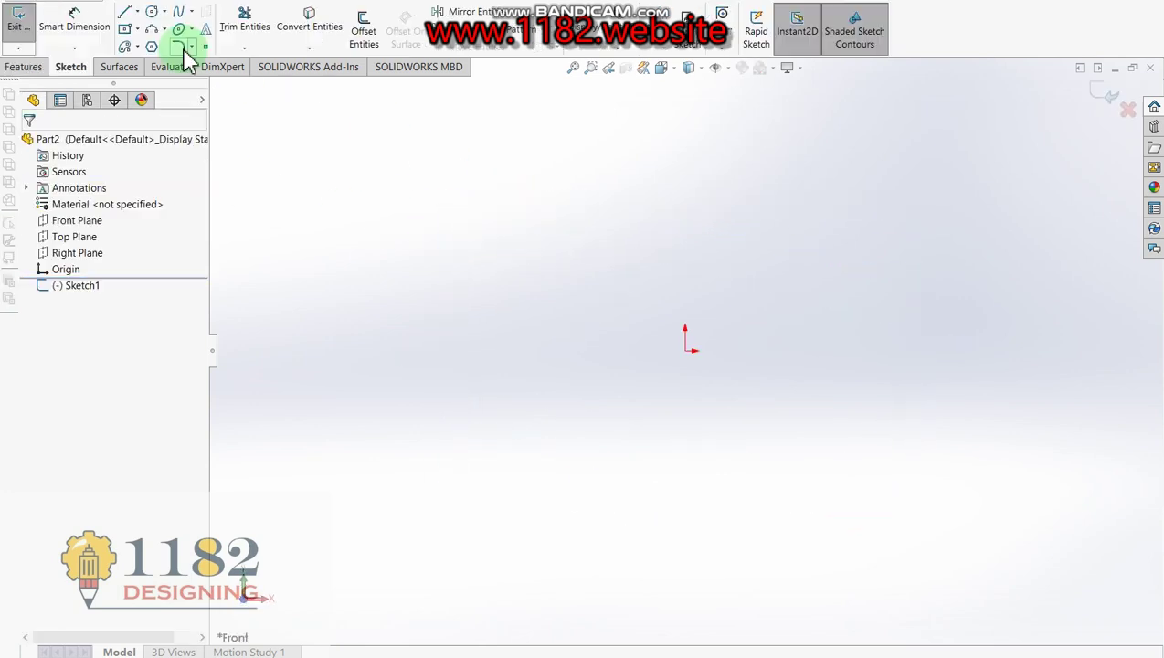
left_click(125, 30)
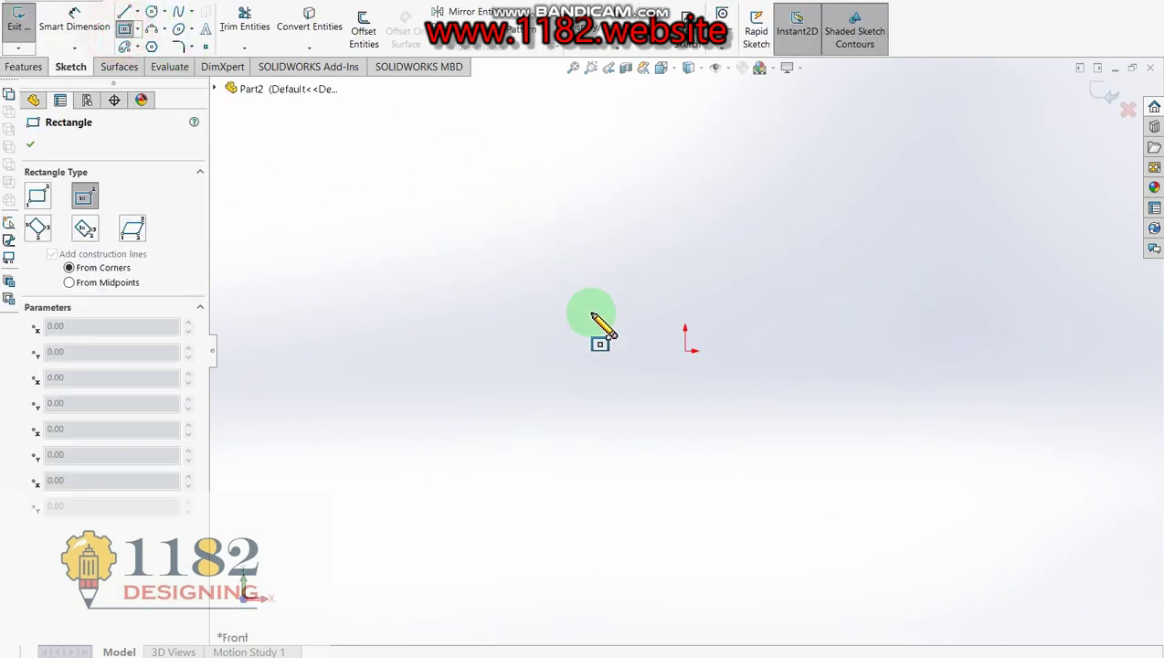
left_click(691, 348)
left_click(530, 230)
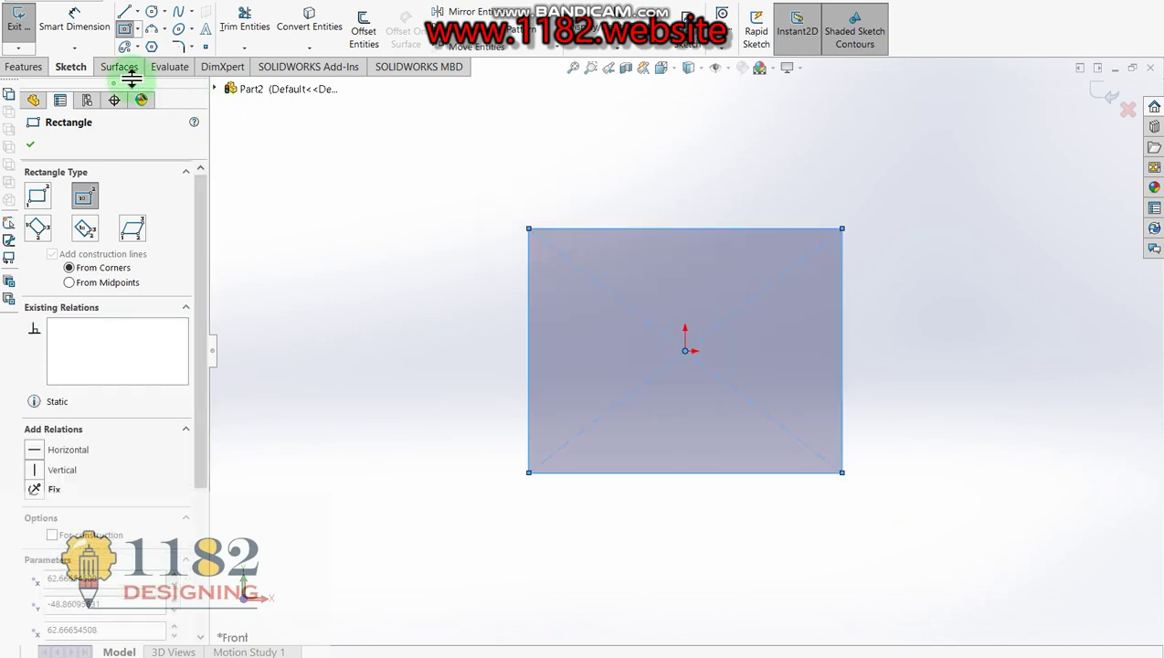
Dimension the rectangle 115 mm wide and 115 mm tall
left_click(73, 27)
left_click(701, 230)
left_click(703, 201)
type("115")
key("Return")
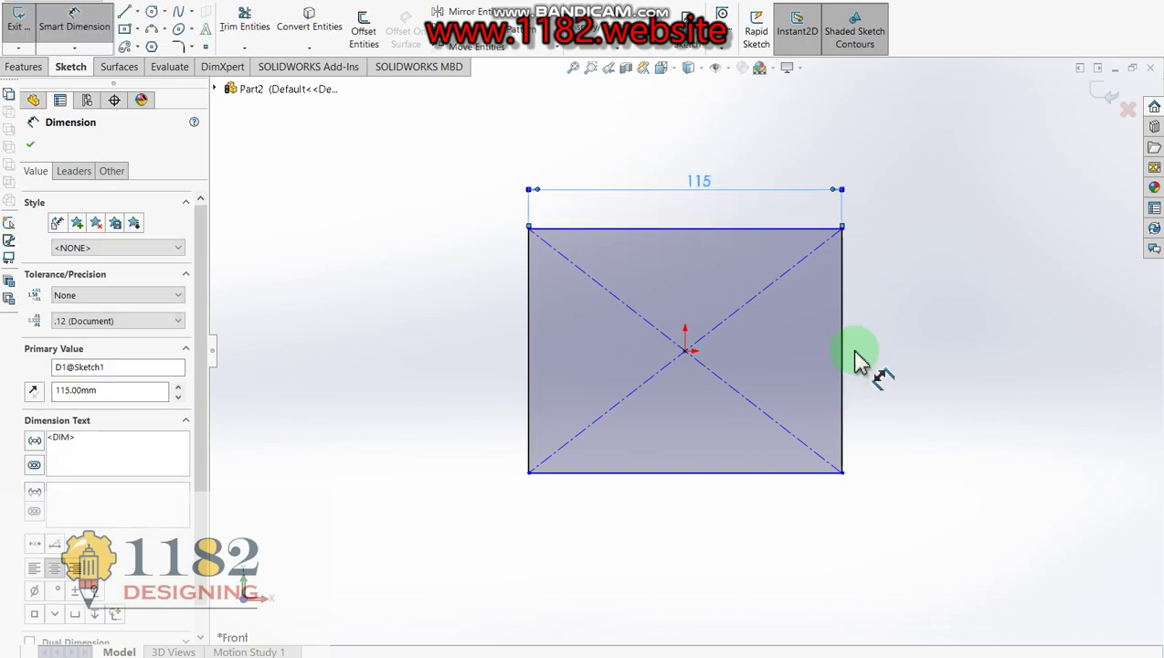
left_click(848, 350)
left_click(877, 354)
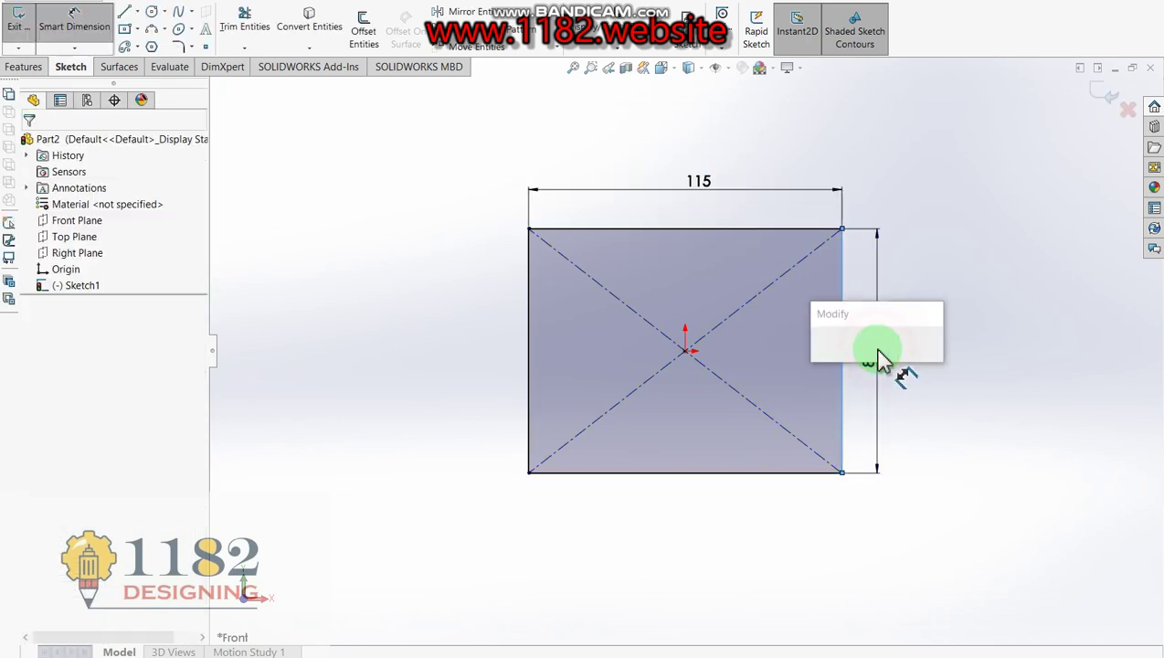
type("115")
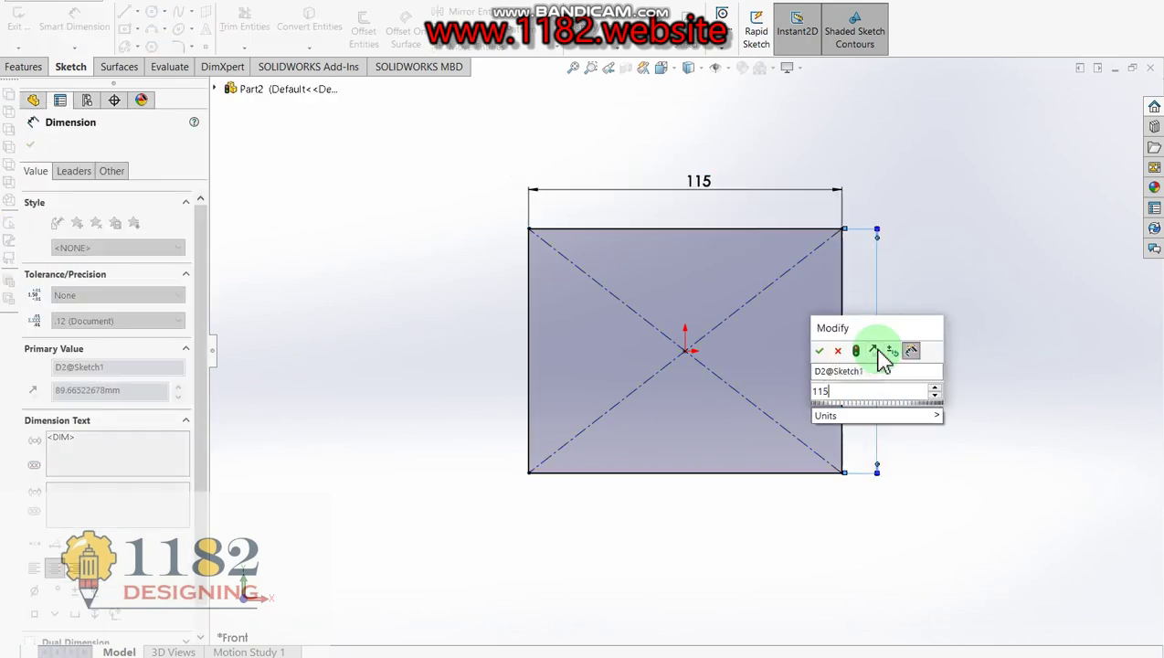
key("Return")
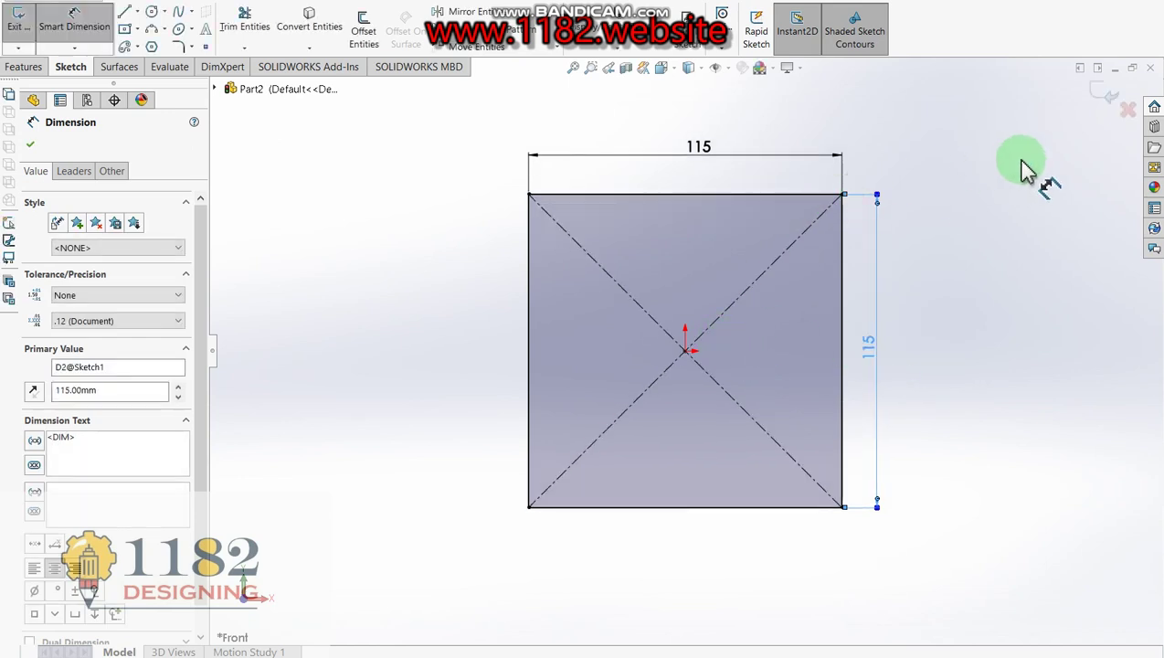
left_click(179, 45)
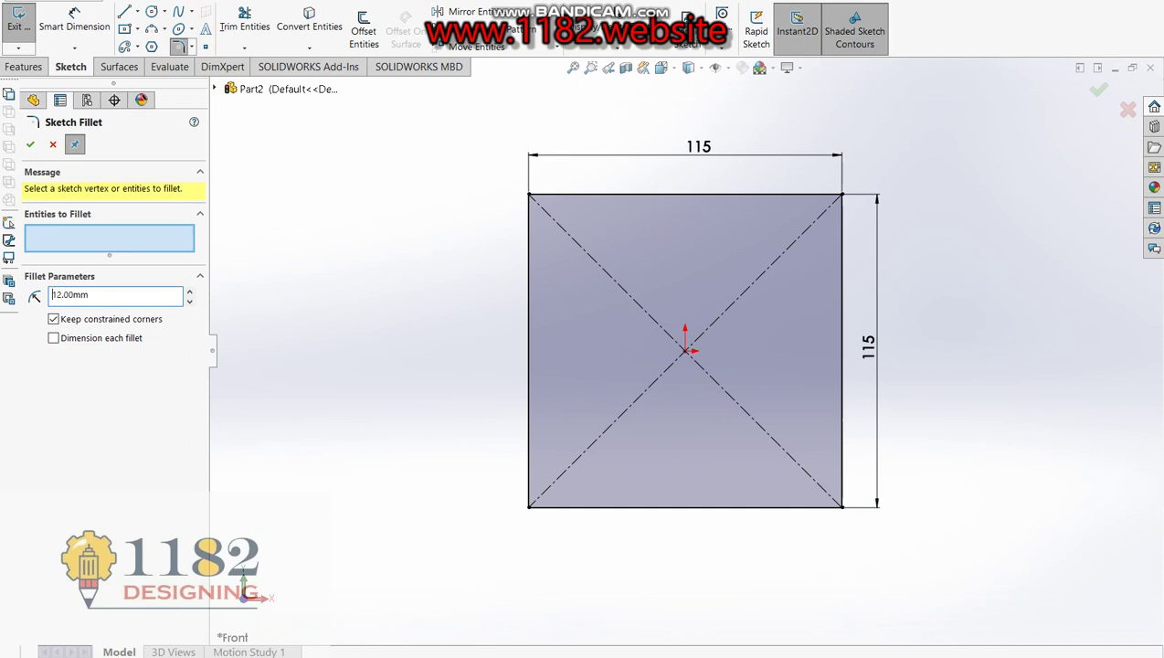
Fillet the top-left, top-right, bottom-right and bottom-left corners of the square at R12
left_click(578, 193)
left_click(528, 239)
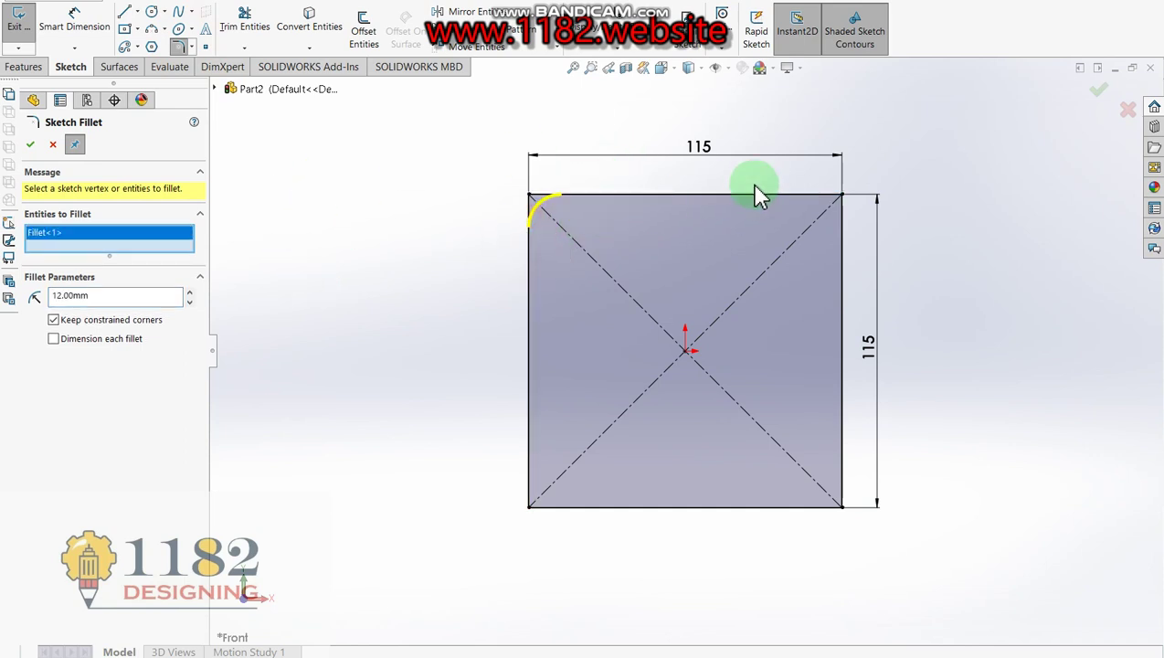
left_click(776, 194)
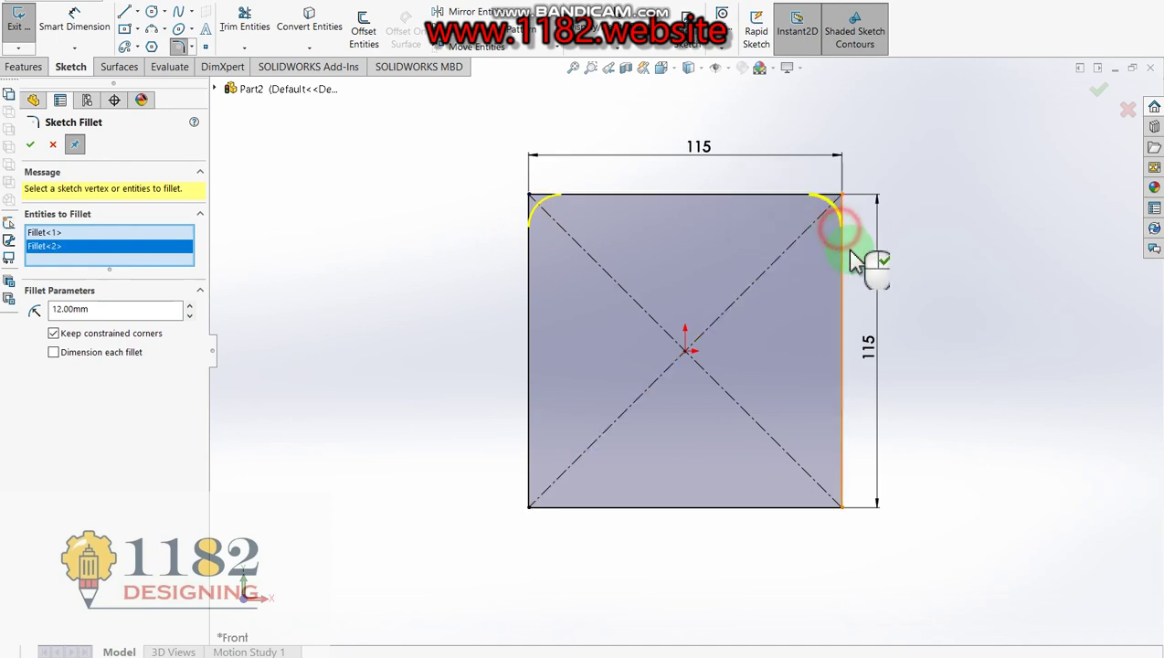
left_click(841, 441)
left_click(801, 510)
left_click(566, 509)
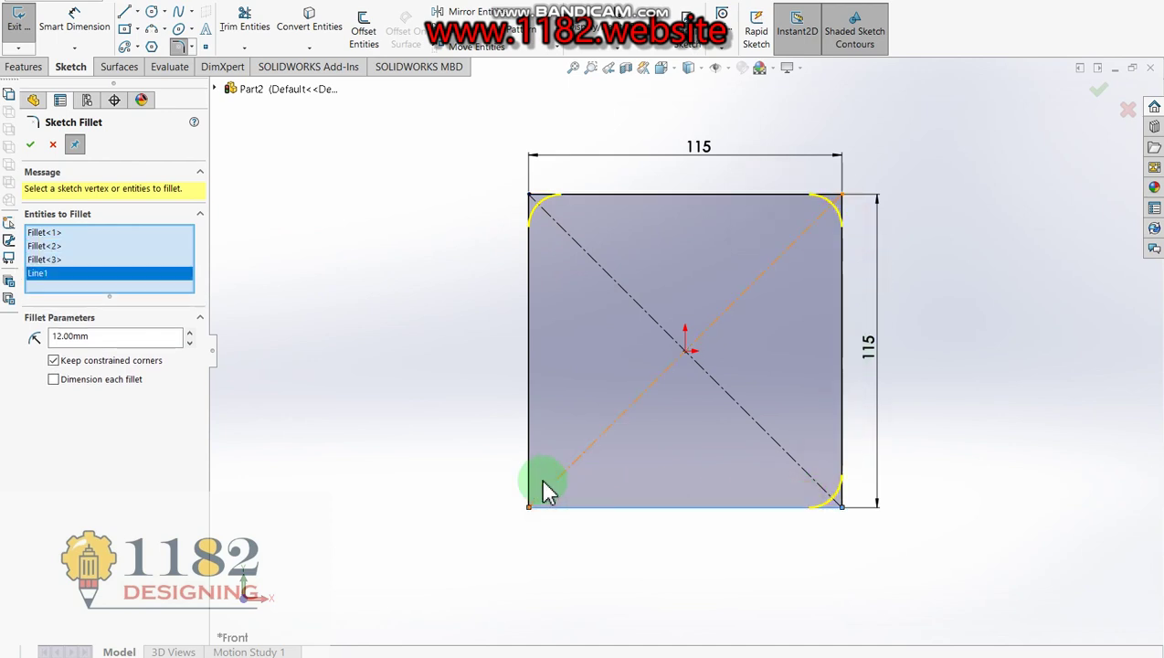
left_click(531, 473)
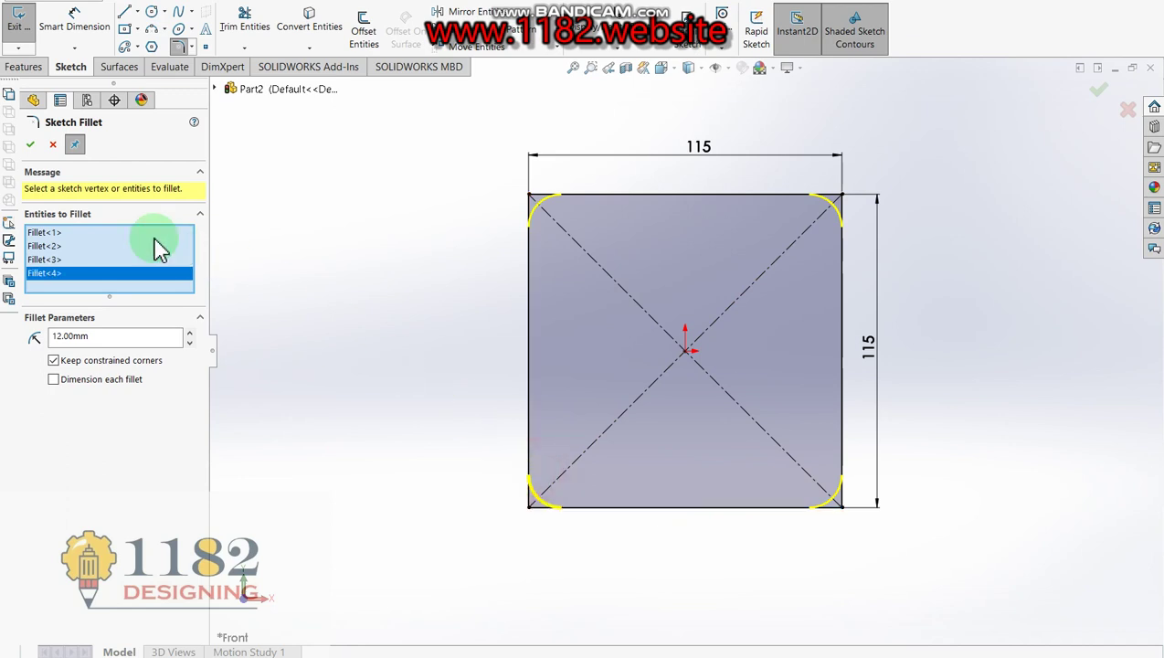
left_click(30, 145)
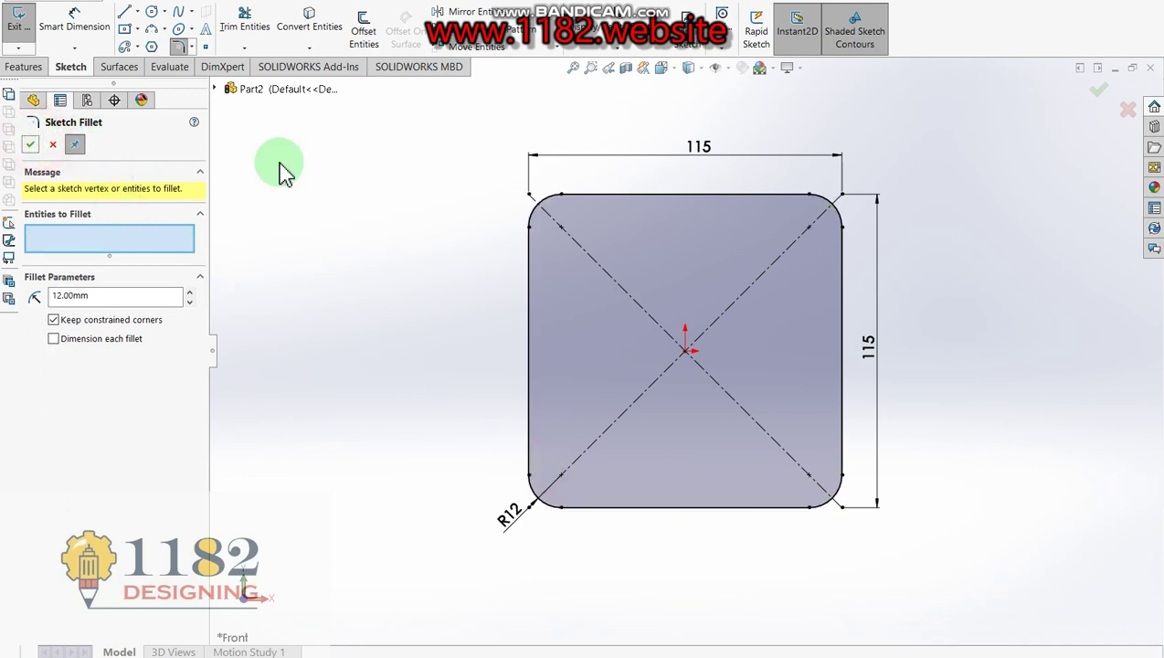
left_click(1102, 92)
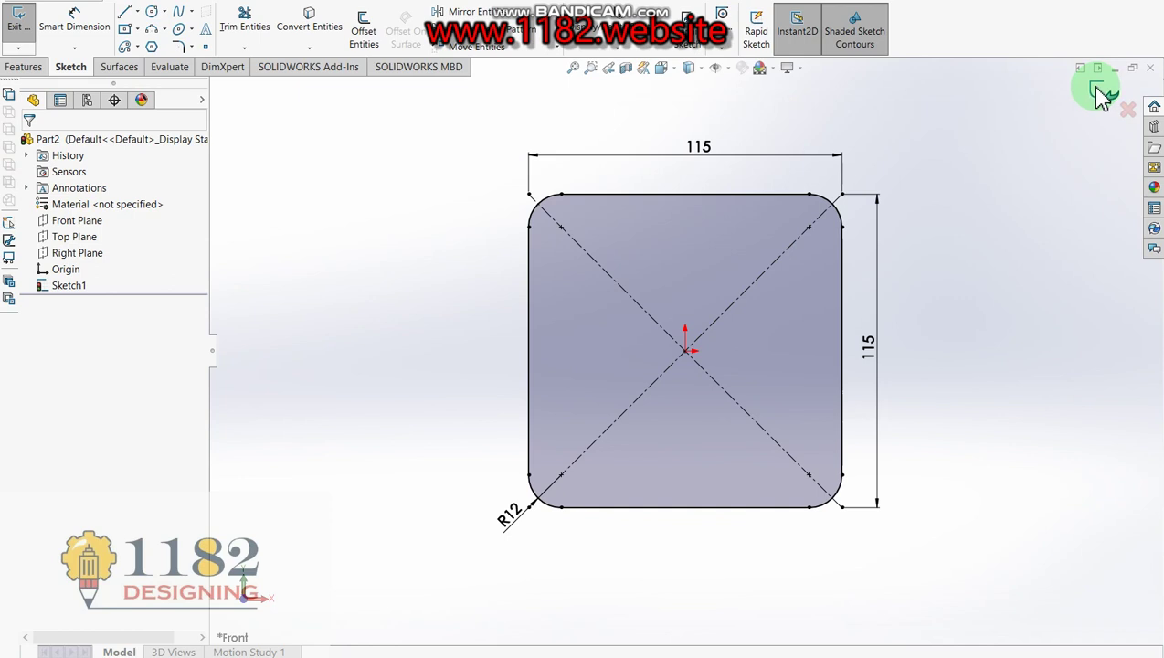
Extrude the rounded-square sketch 2 mm into a plate
key("e")
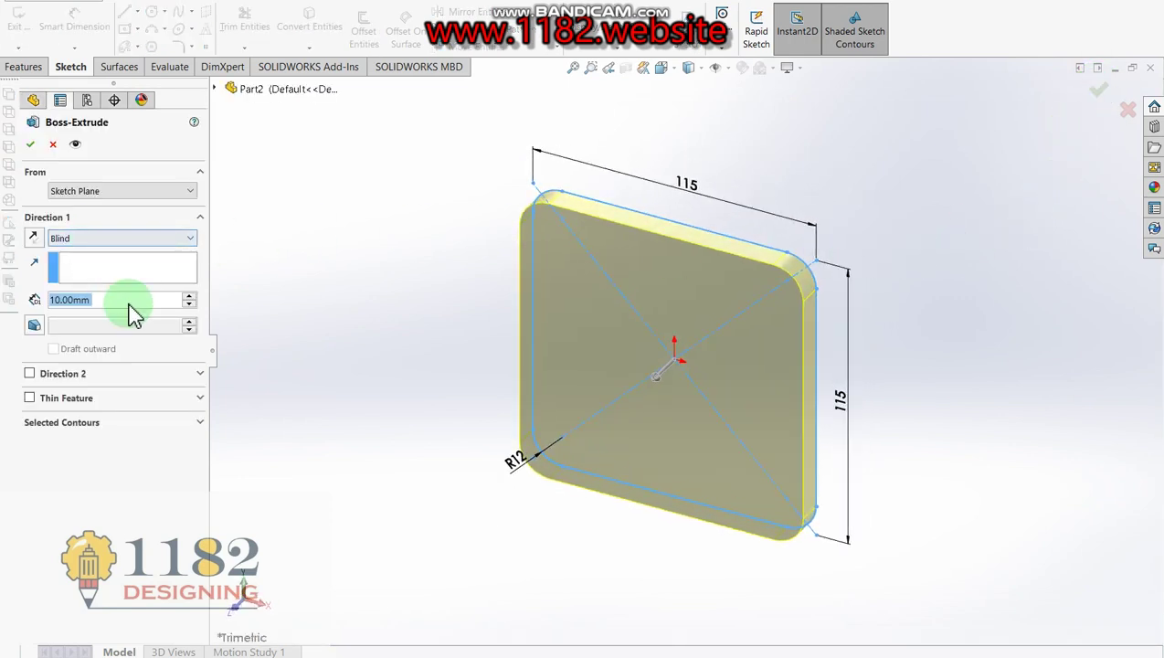
type("2")
key("Return")
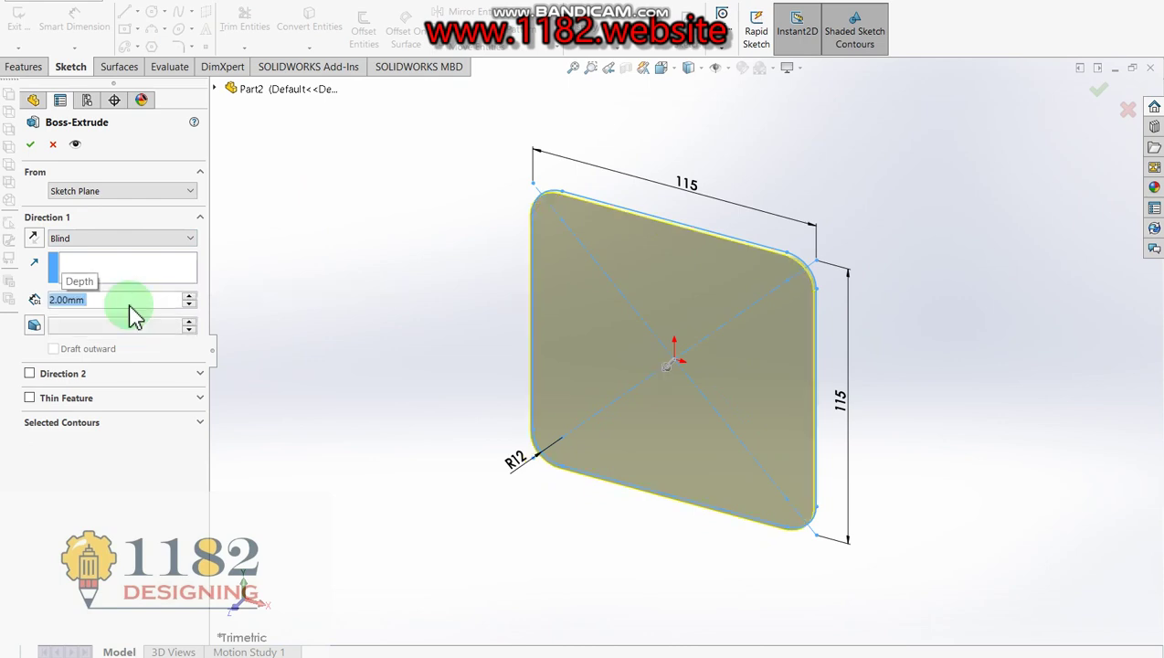
left_click(32, 148)
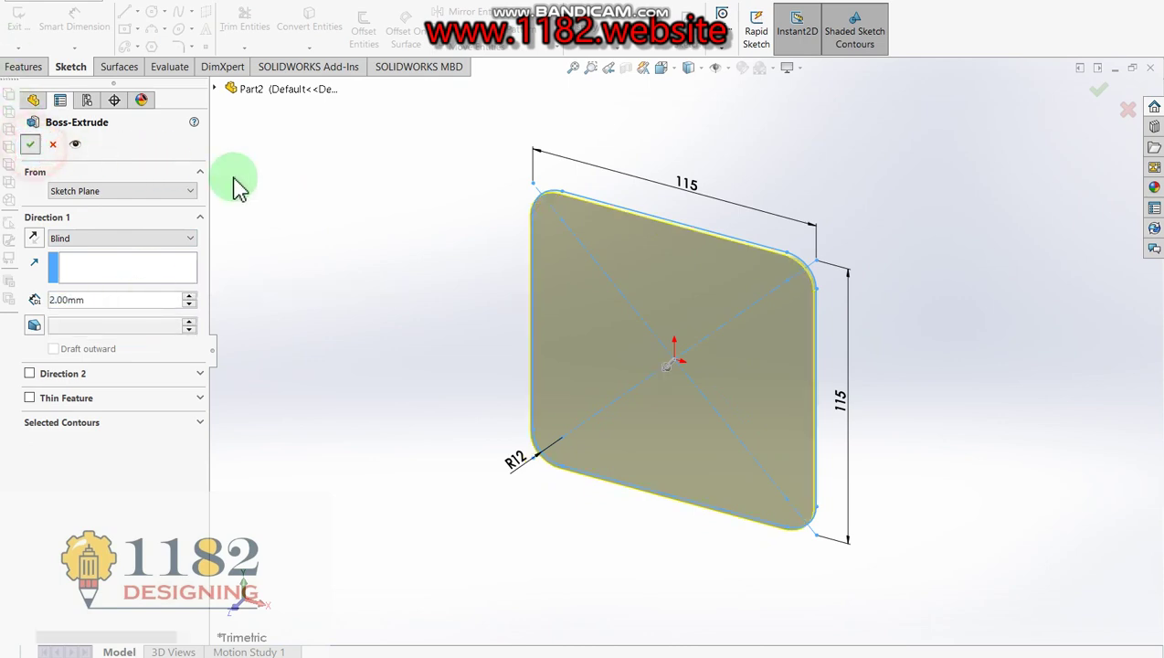
left_click(320, 239)
Start a new sketch on the plate's front face and bring up the reference drawing
left_click(595, 366)
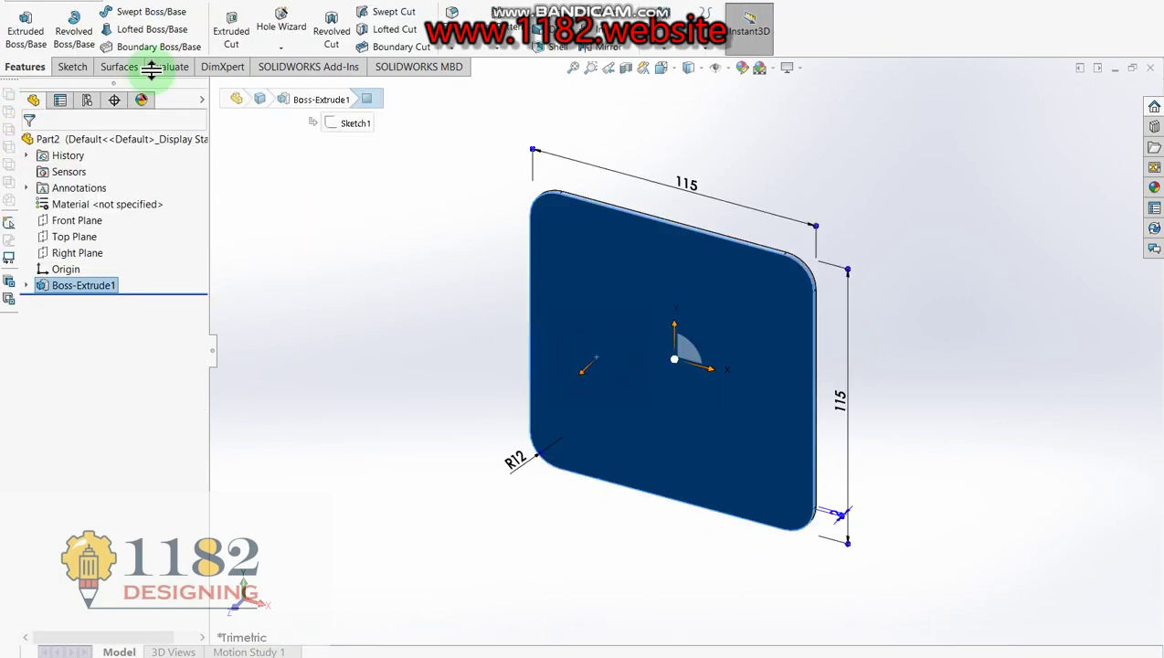
left_click(228, 23)
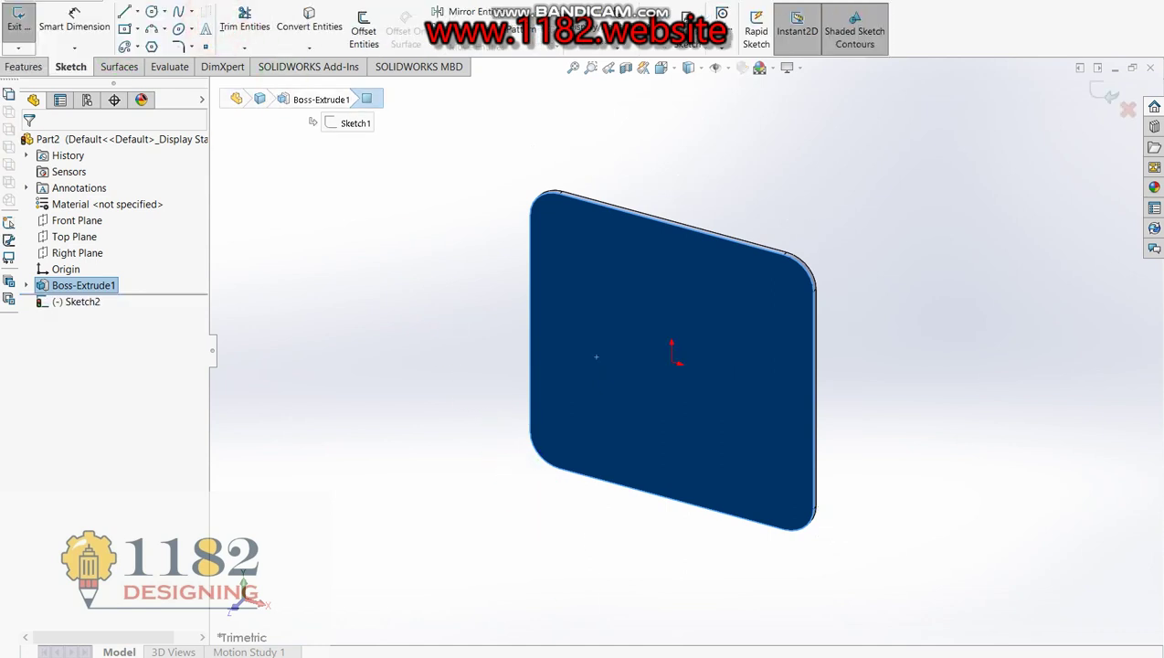
key("alt+Tab")
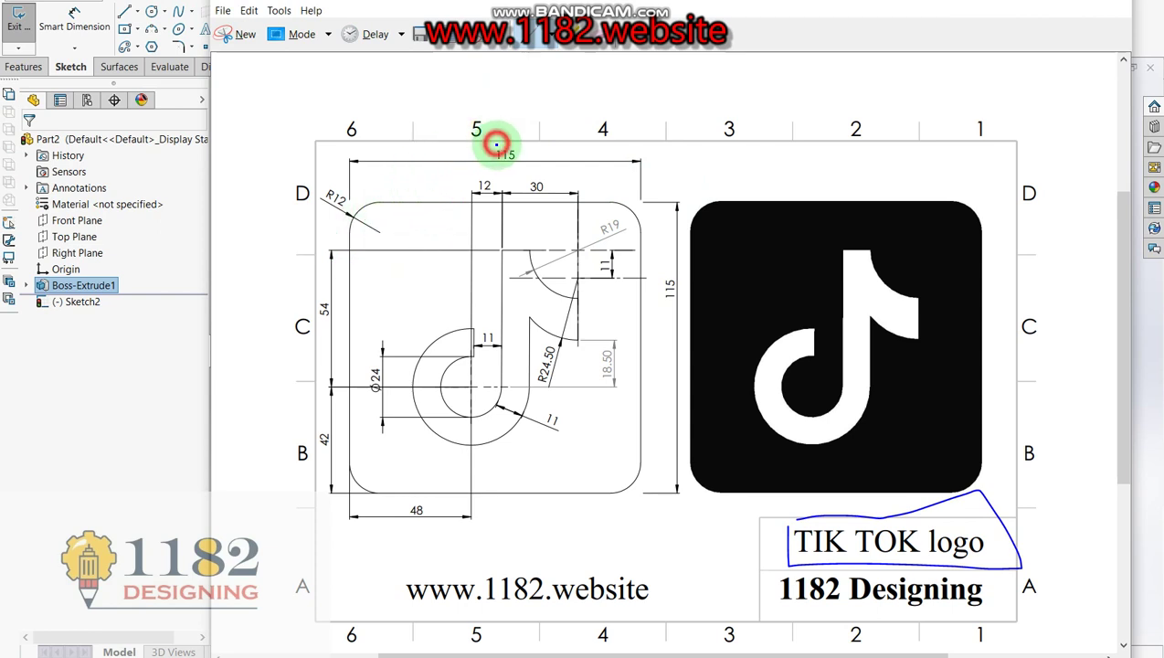
left_click_drag(499, 159, 499, 139)
mouse_move(344, 184)
left_mouse_down()
mouse_move(291, 208)
mouse_move(356, 187)
left_mouse_up()
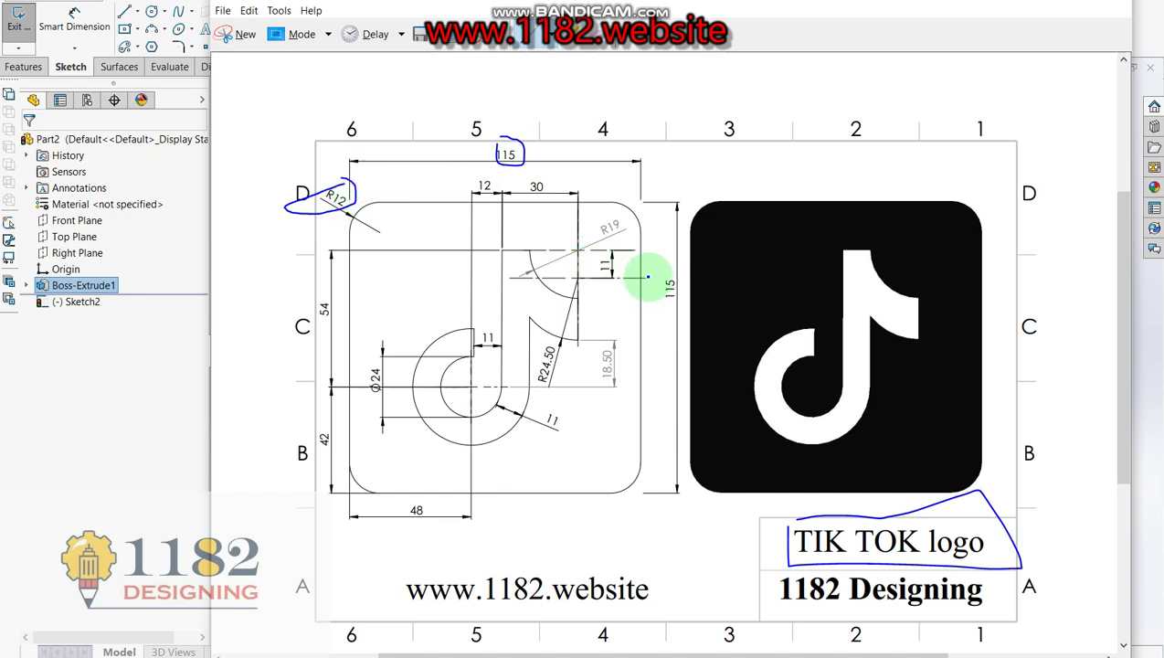
left_click_drag(651, 270, 667, 317)
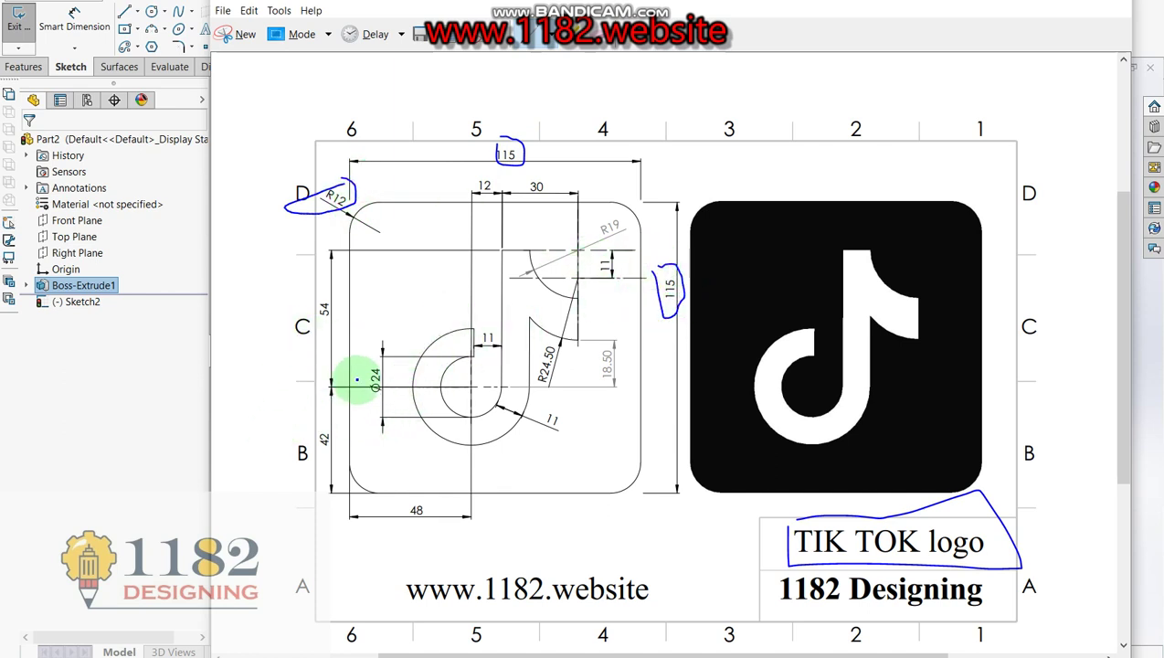
left_click_drag(365, 369, 368, 405)
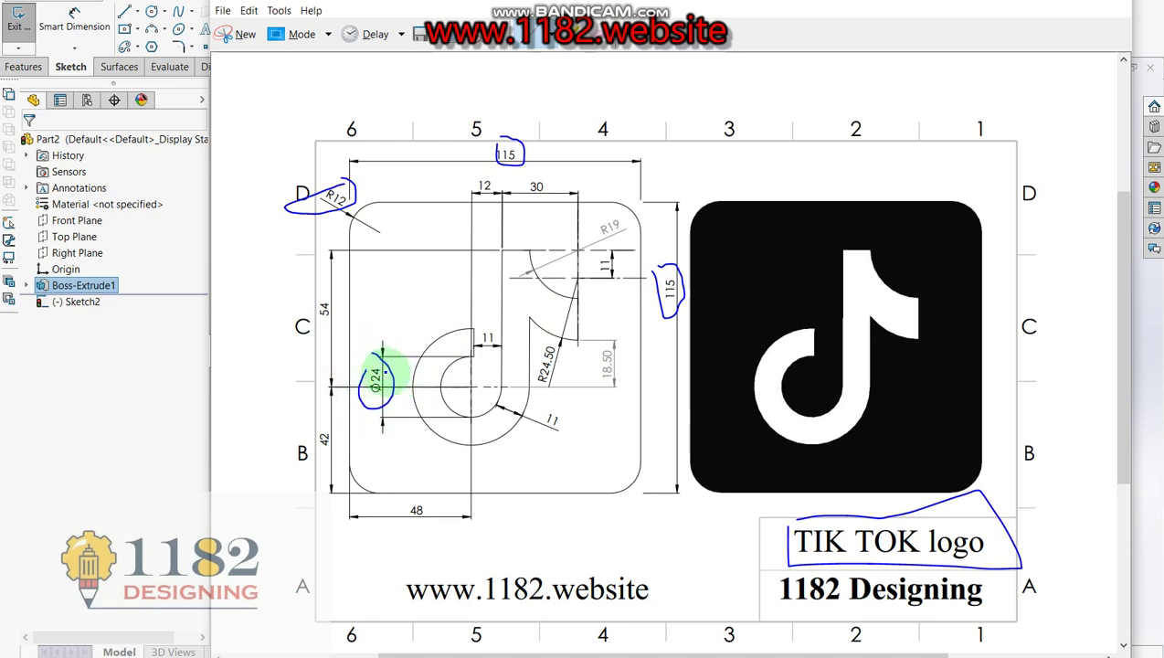
mouse_move(542, 410)
left_mouse_down()
mouse_move(572, 428)
mouse_move(545, 399)
left_mouse_up()
left_click_drag(406, 500, 416, 528)
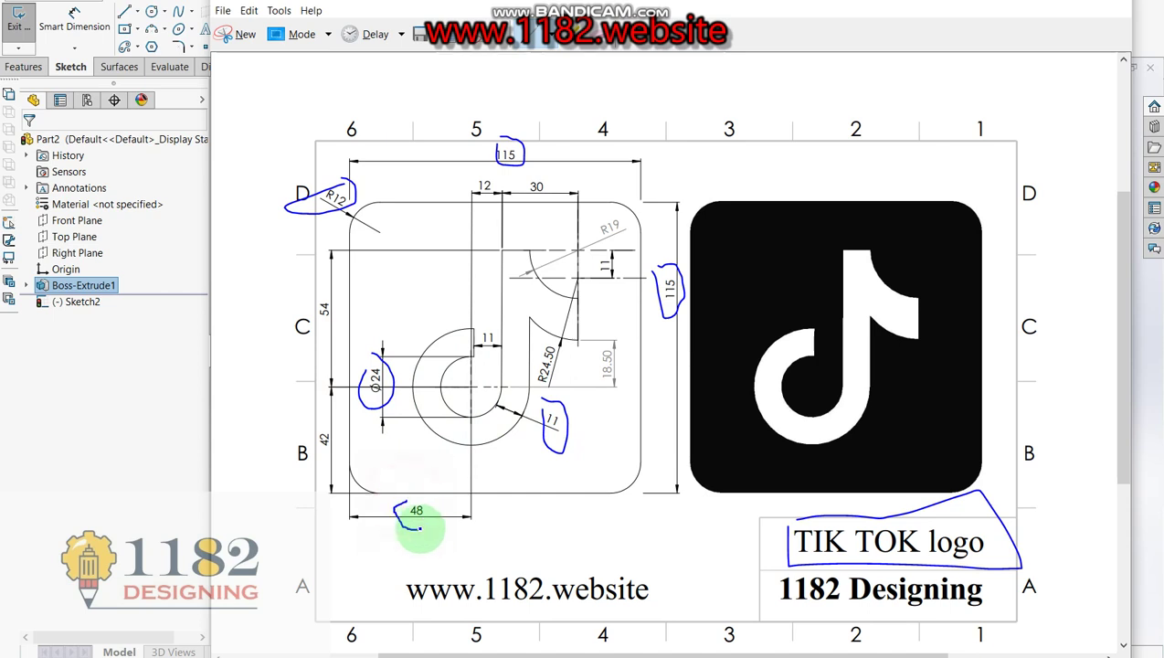
mouse_move(316, 441)
left_mouse_down()
mouse_move(351, 460)
mouse_move(295, 425)
left_mouse_up()
left_click(142, 485)
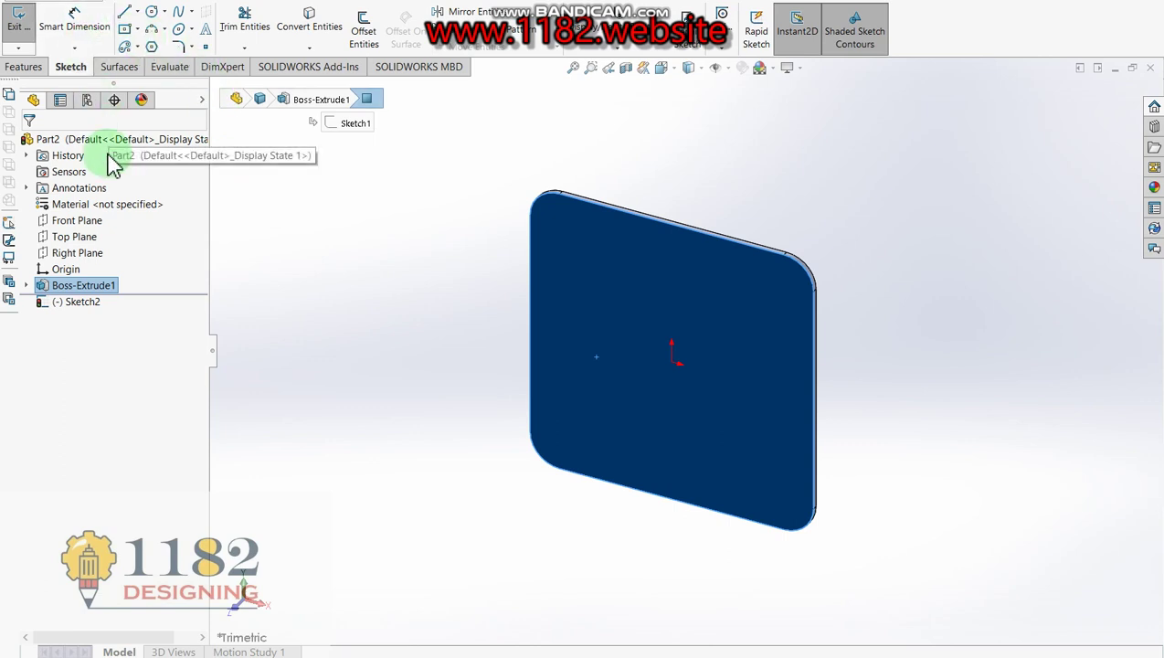
In a face-on view, draw two concentric circles in the plate's lower-left area
key("ctrl+8")
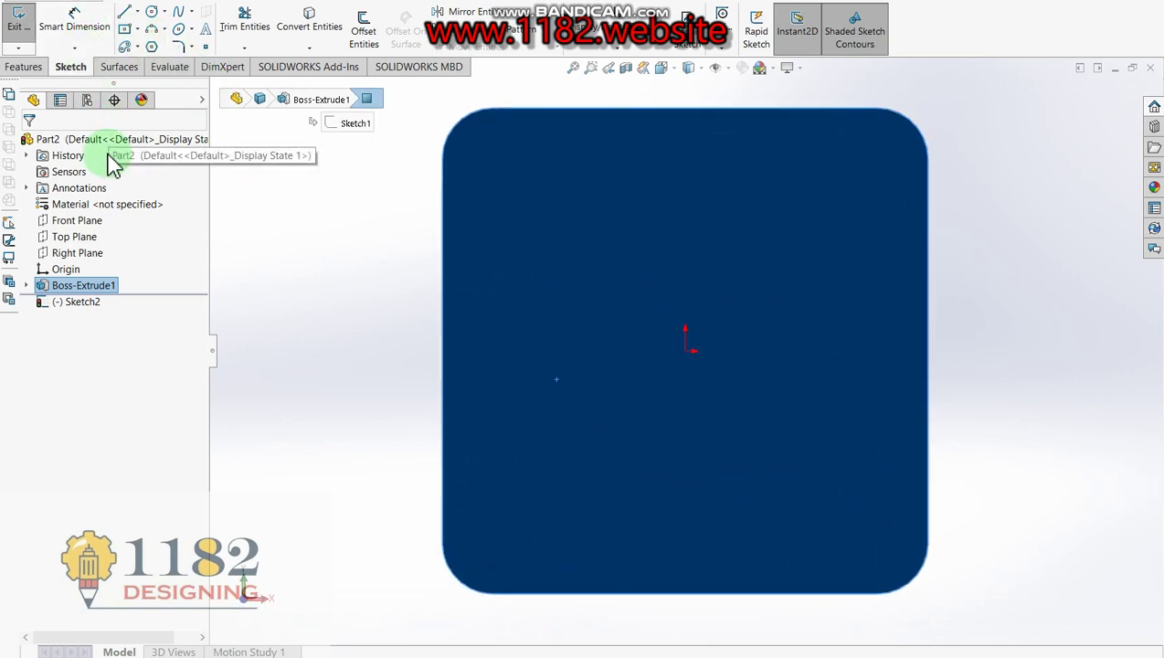
left_click(1062, 259)
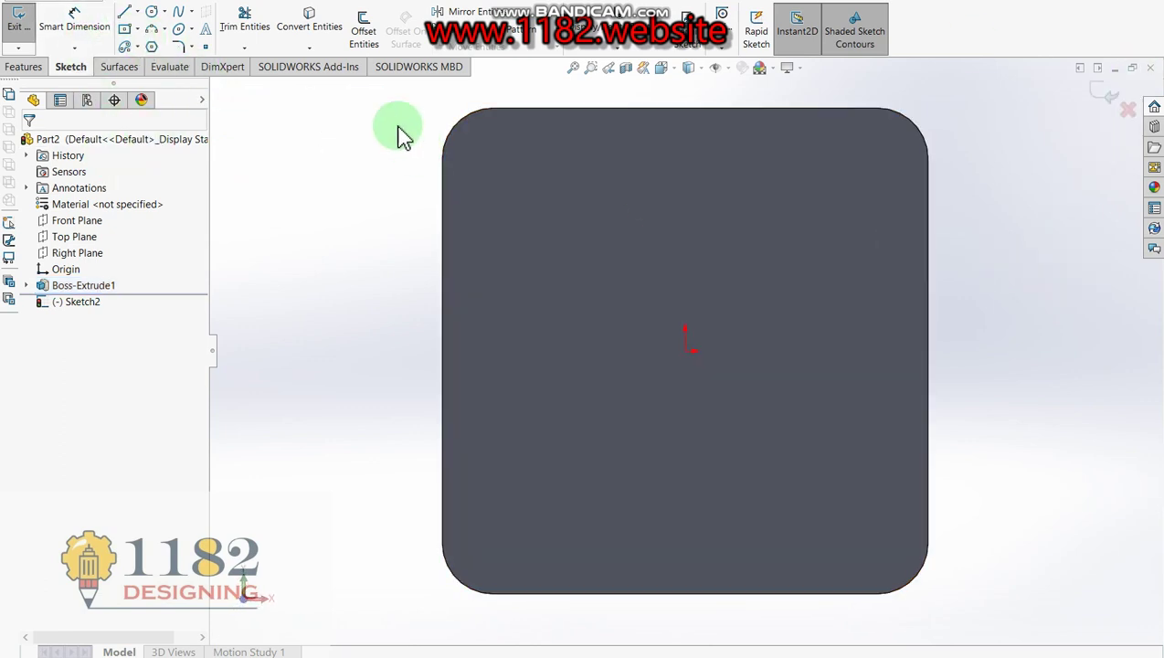
left_click(148, 11)
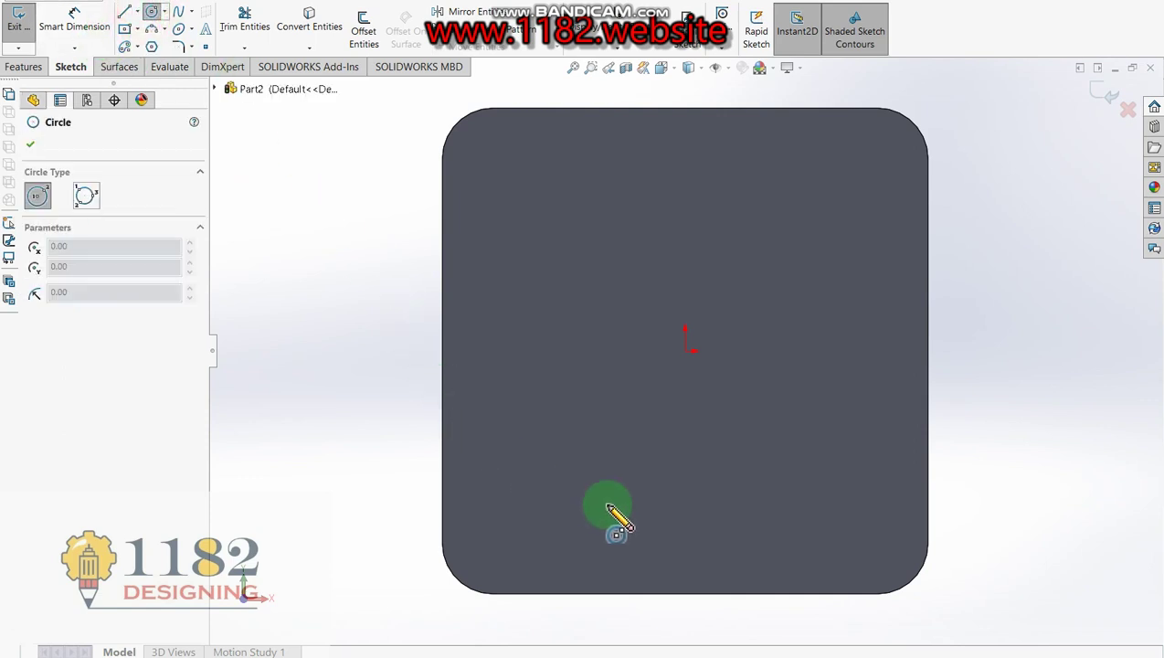
left_click_drag(592, 463, 619, 496)
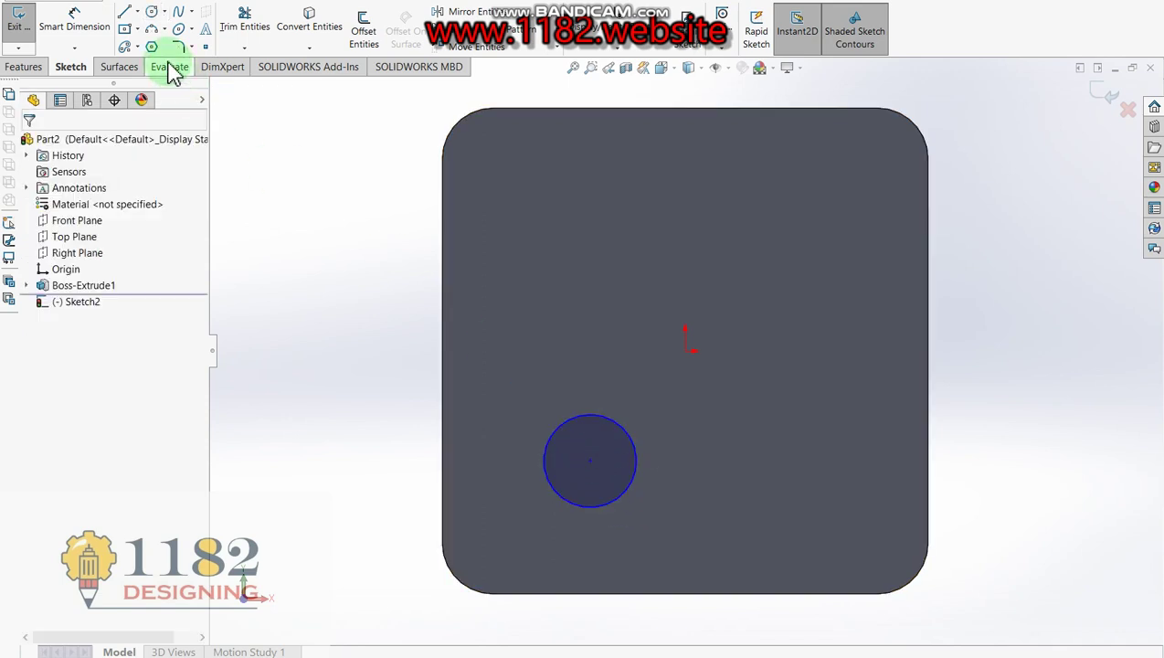
left_click(152, 11)
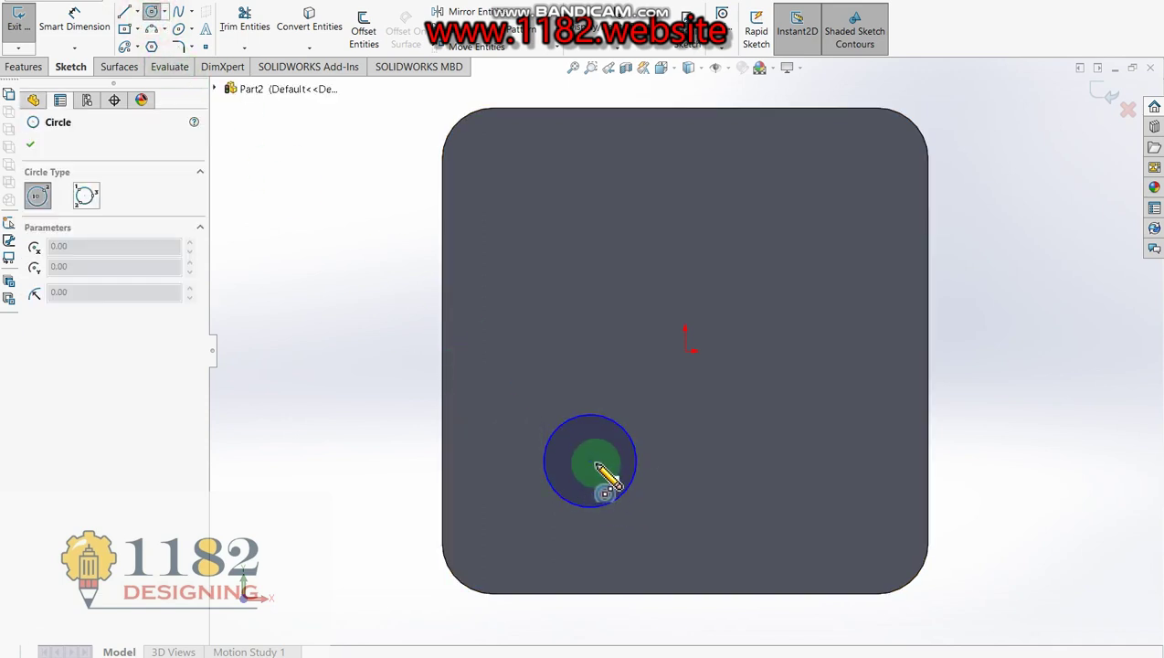
left_click_drag(591, 463, 604, 516)
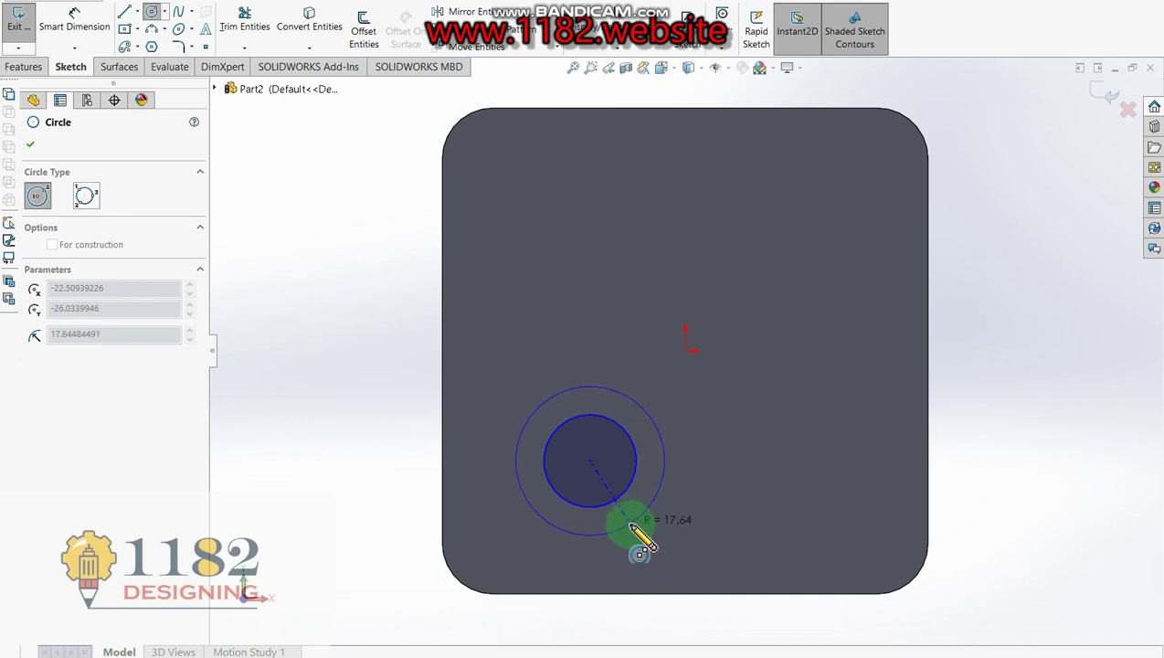
Dimension the inner circle to Ø24 and the gap to the outer circle 11 mm
left_click(78, 26)
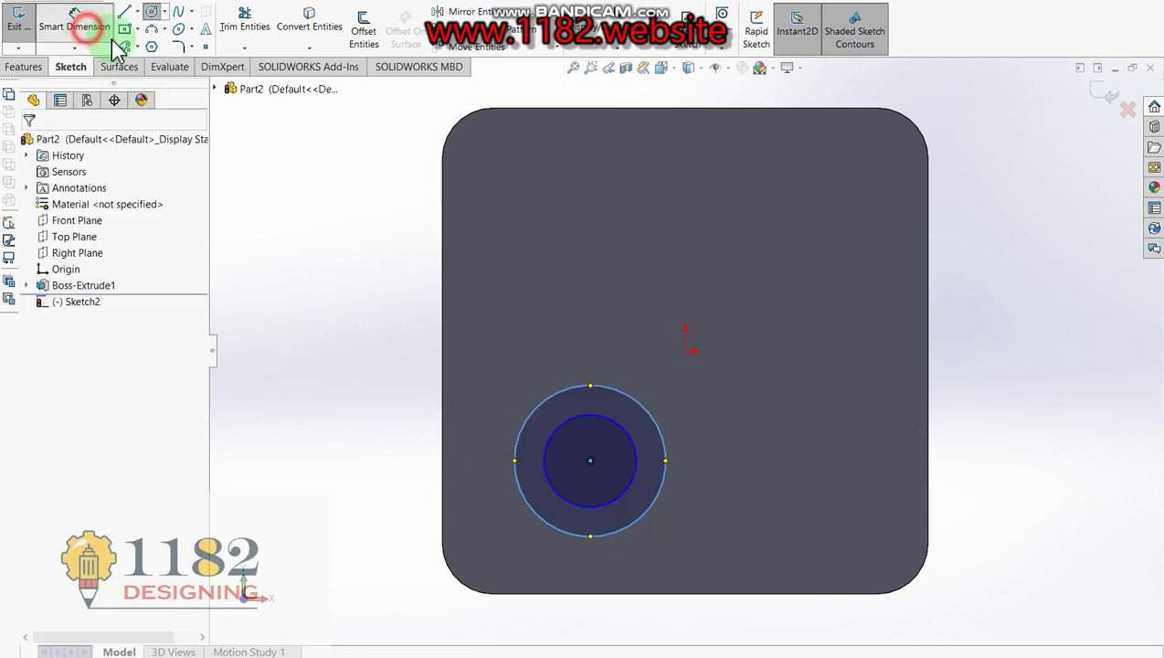
left_click_drag(593, 500, 380, 468)
type("24")
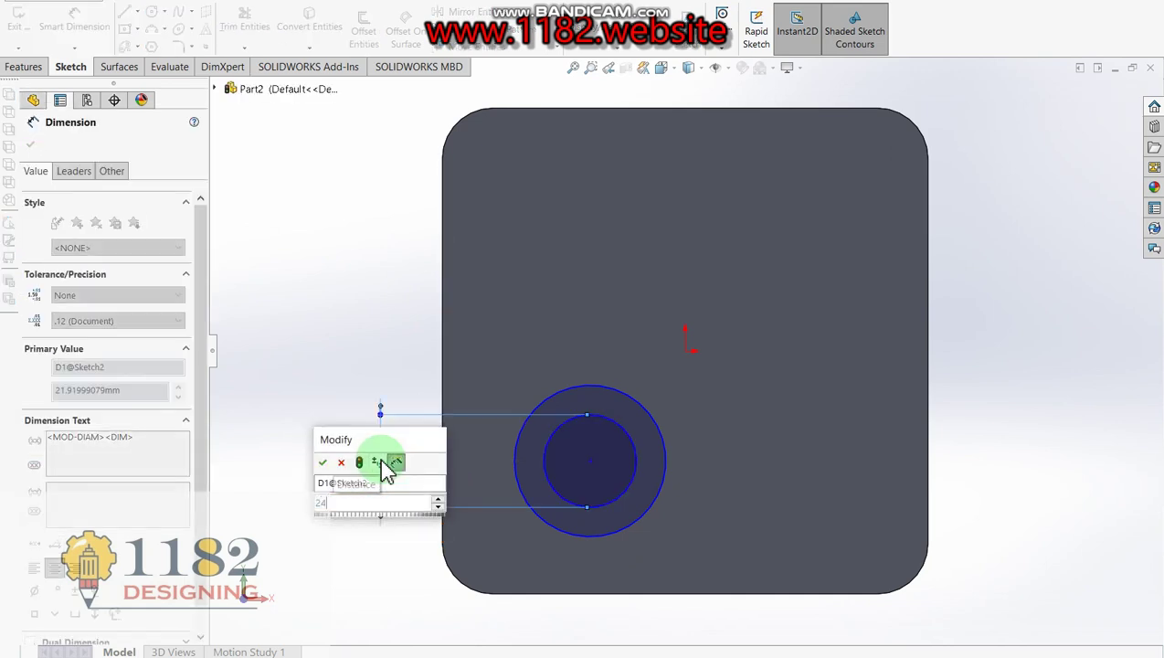
key("Return")
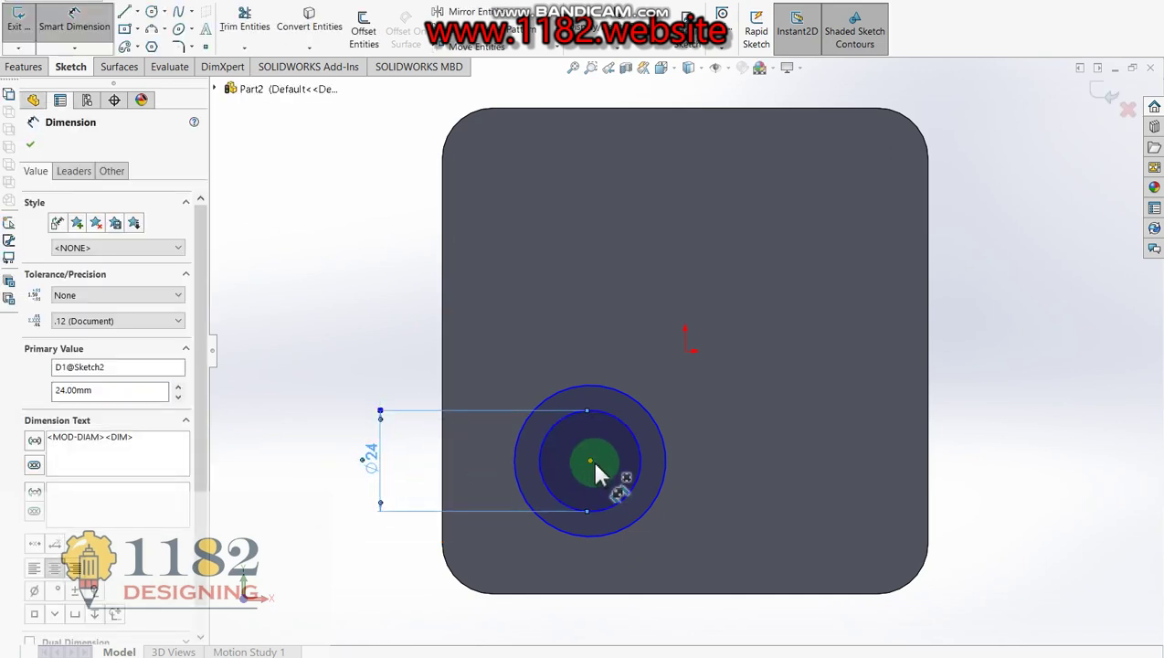
left_click(638, 486)
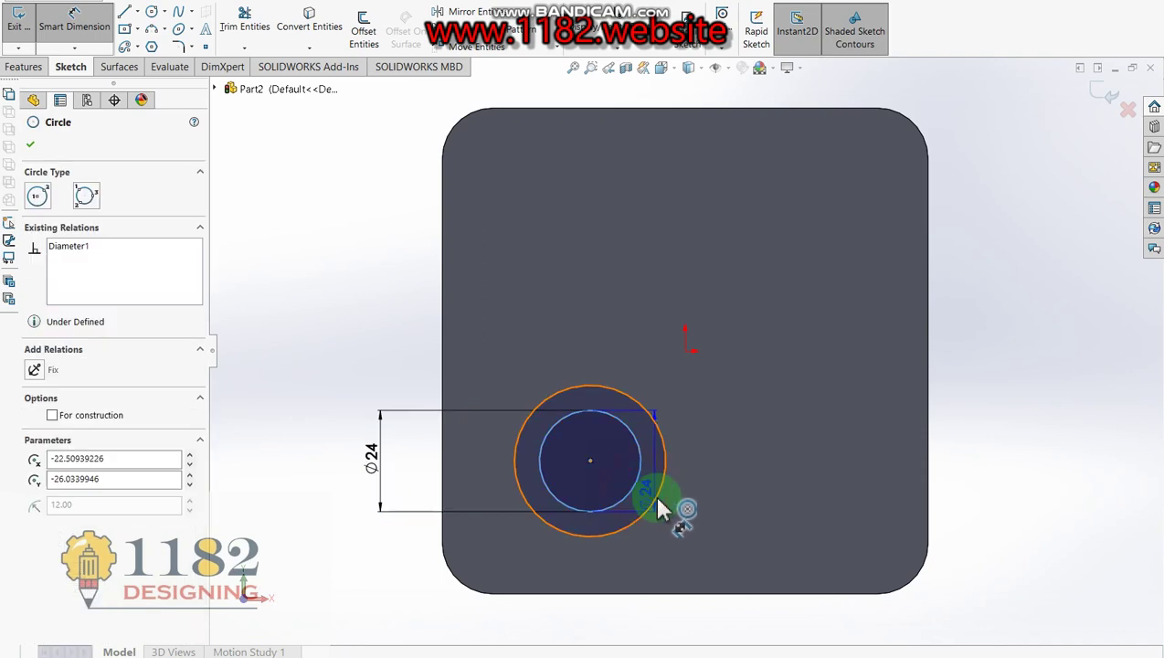
left_click(658, 505)
left_click(714, 499)
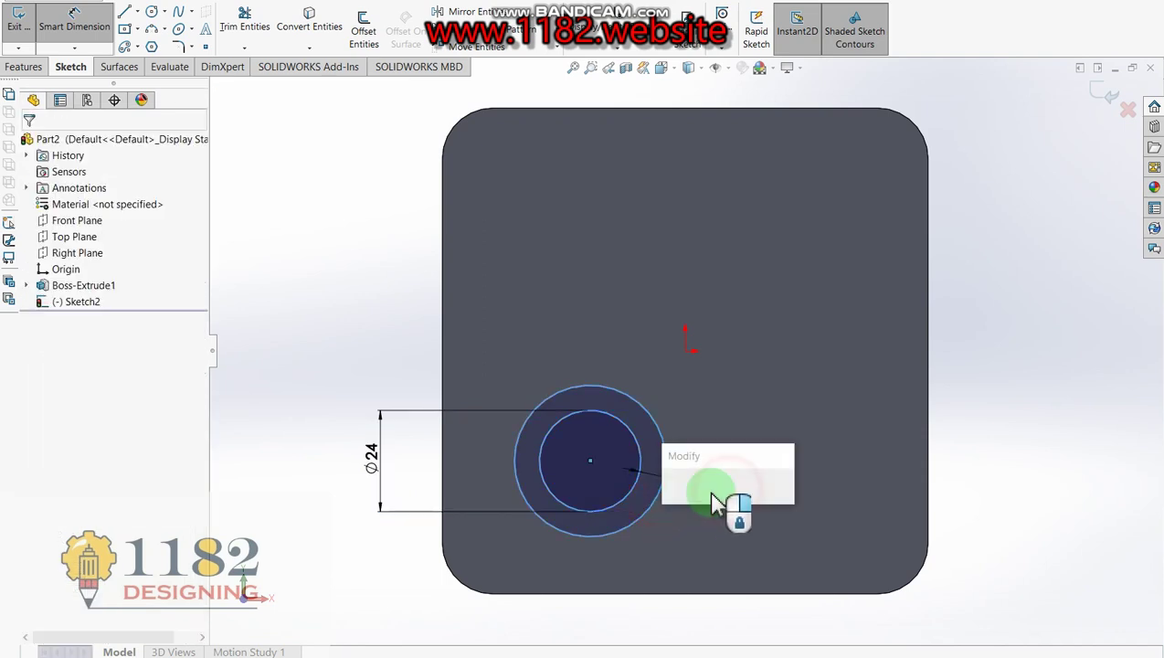
type("11")
key("Return")
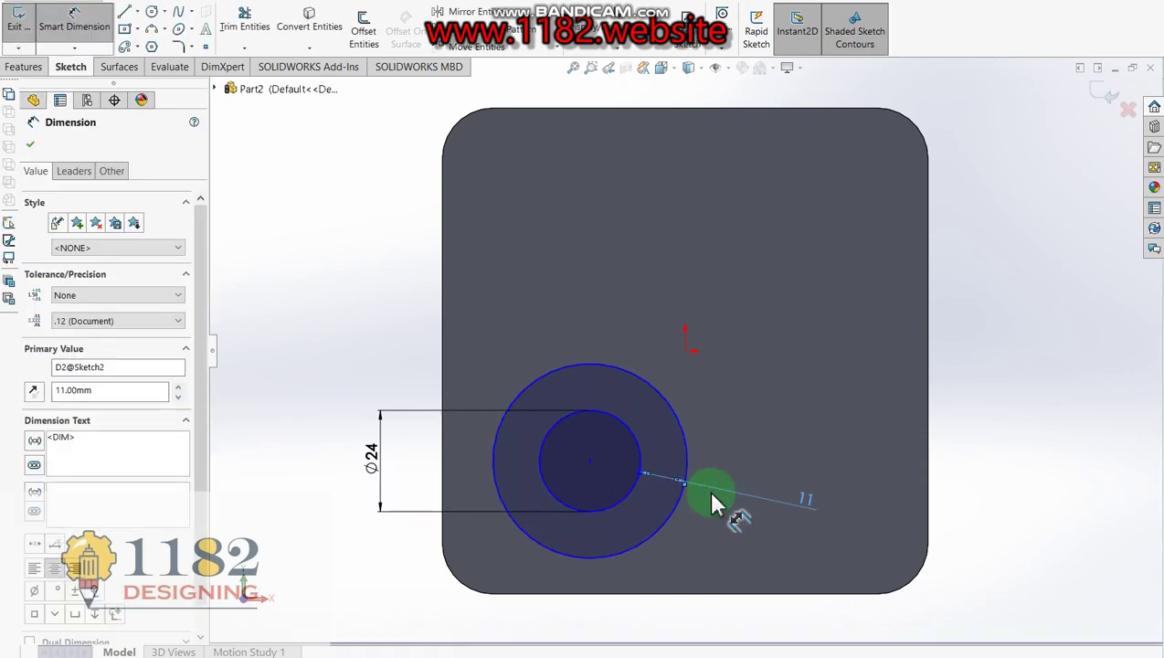
Locate the circles' centre 42 mm above the bottom edge and 48 mm from the left edge
left_click(591, 462)
left_click(539, 596)
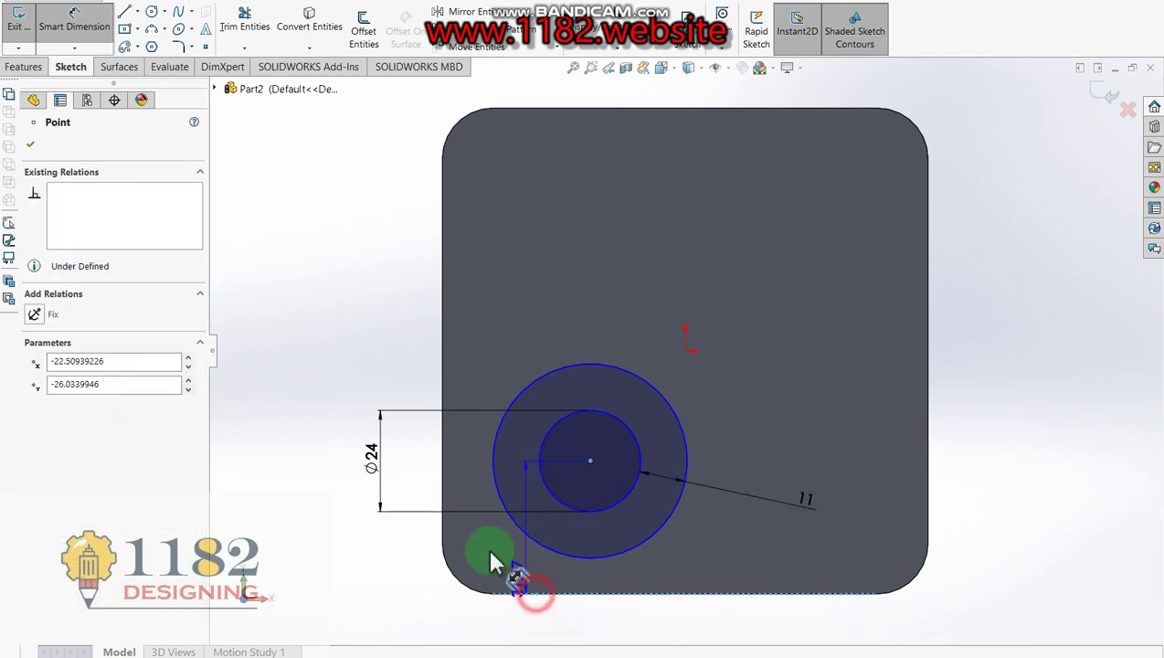
left_click(309, 514)
type("3")
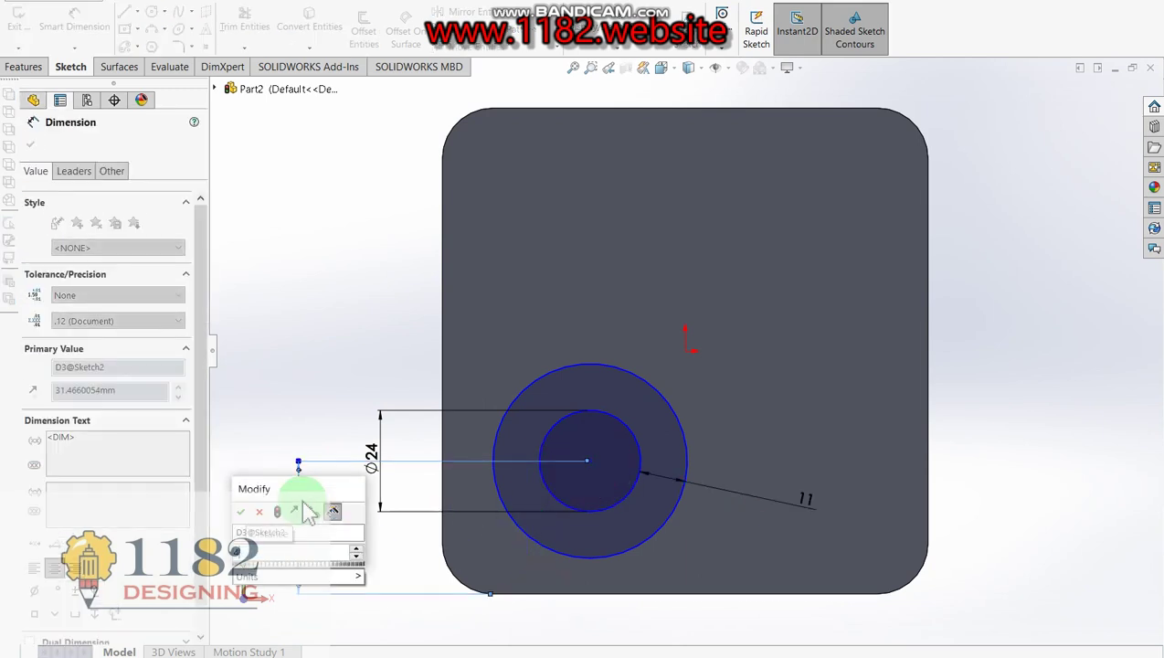
key("Return")
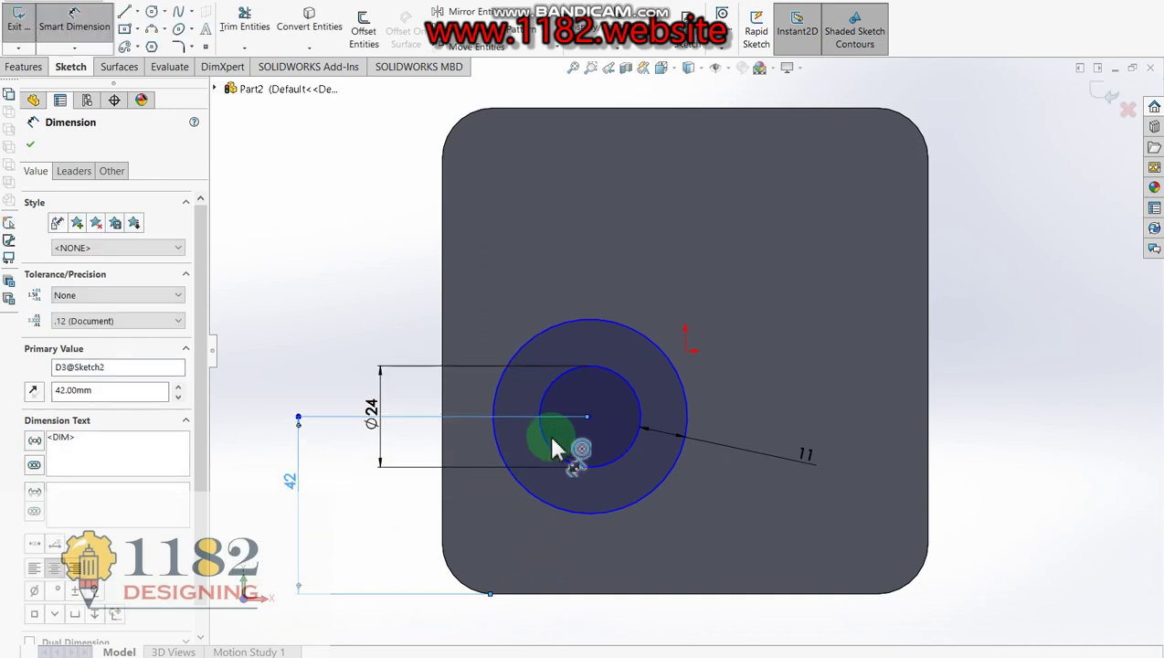
left_click(631, 459)
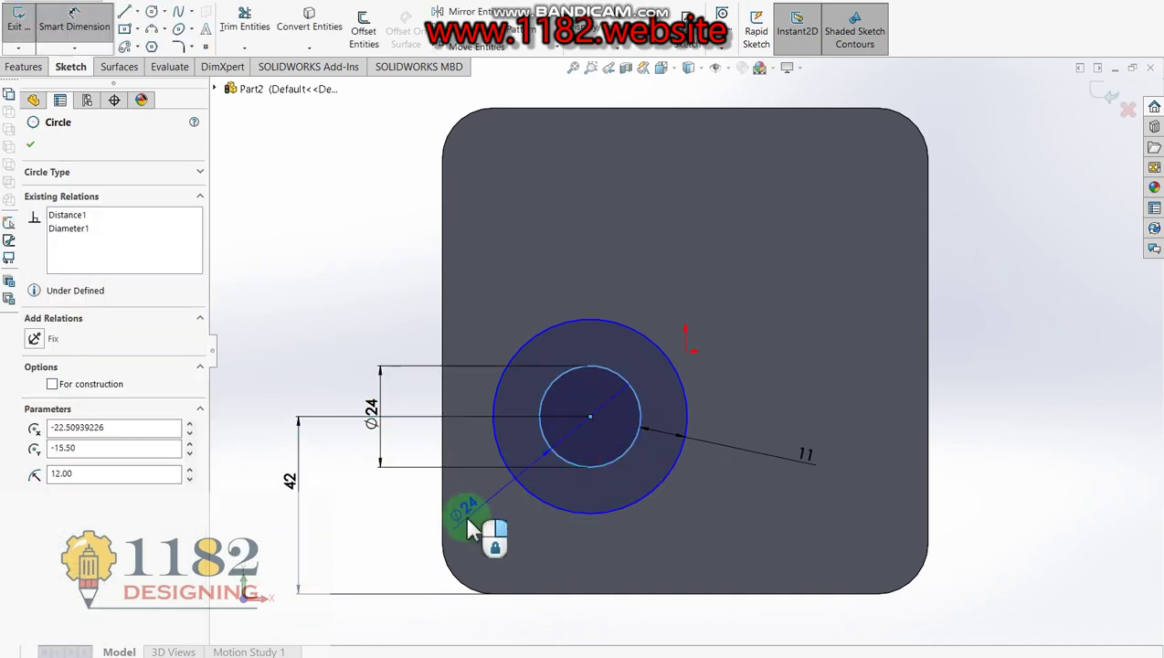
left_click(443, 513)
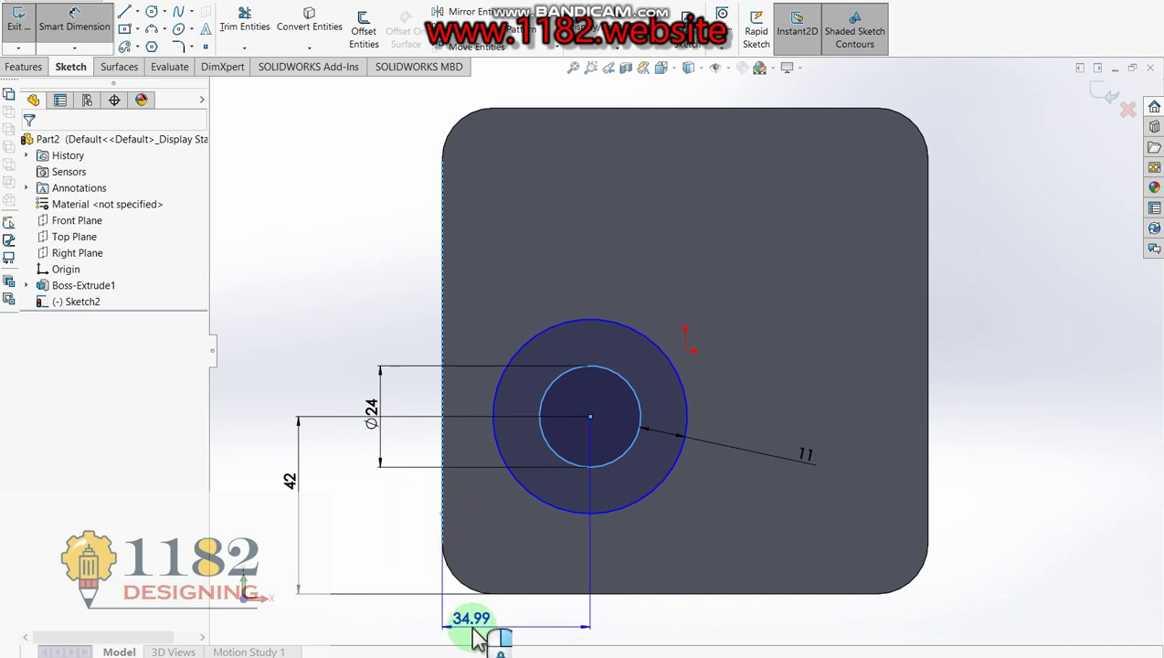
left_click(489, 640)
type("48")
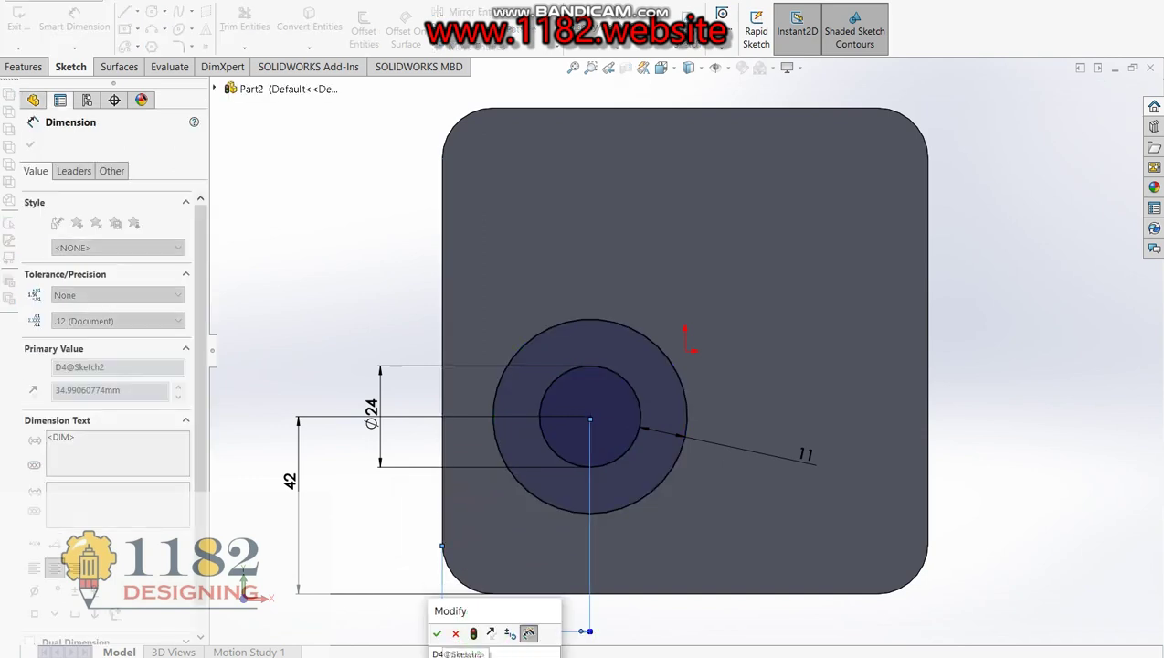
key("Return")
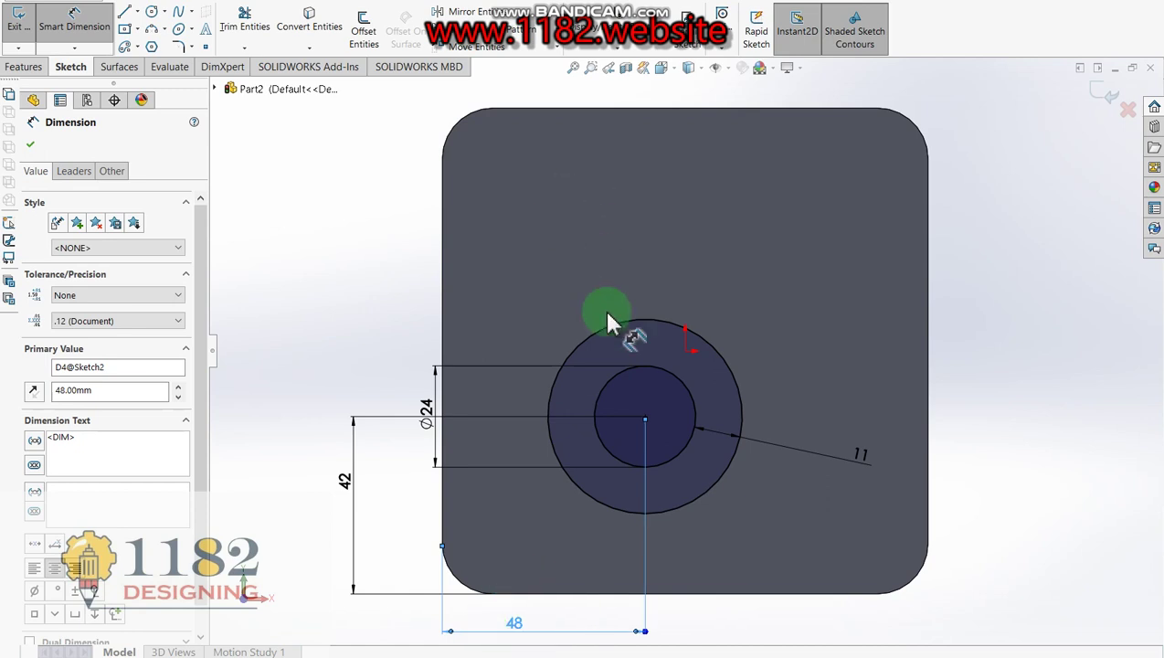
left_click(137, 12)
left_click(139, 47)
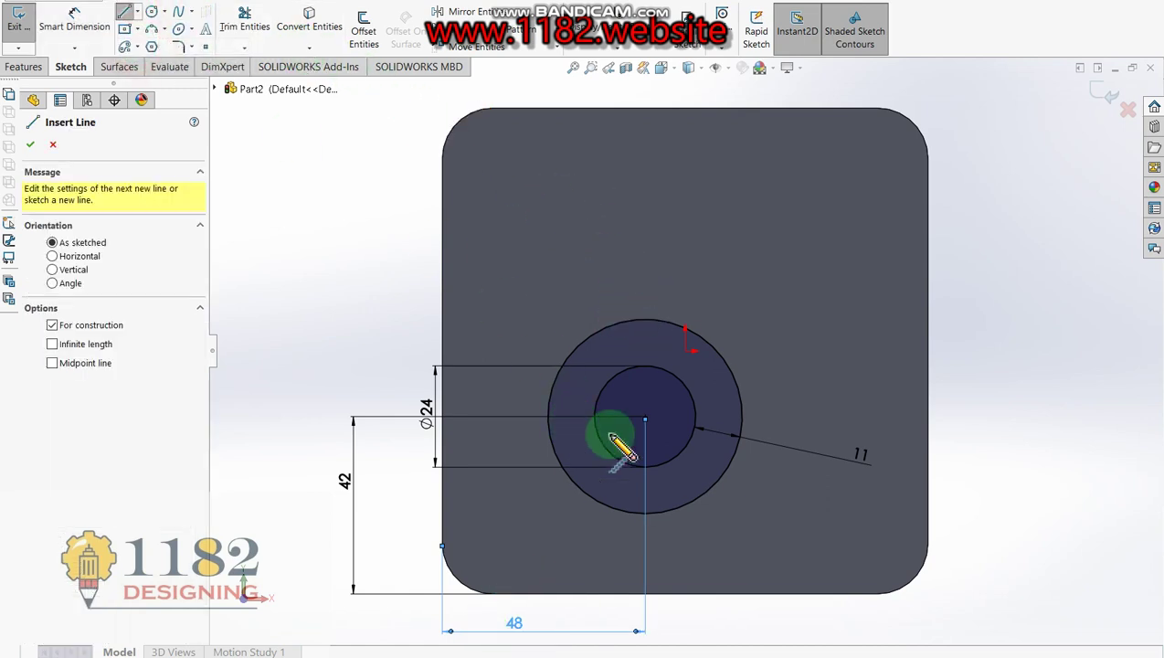
Draw a 54 mm vertical centreline rising from the circles' centre
left_click(646, 420)
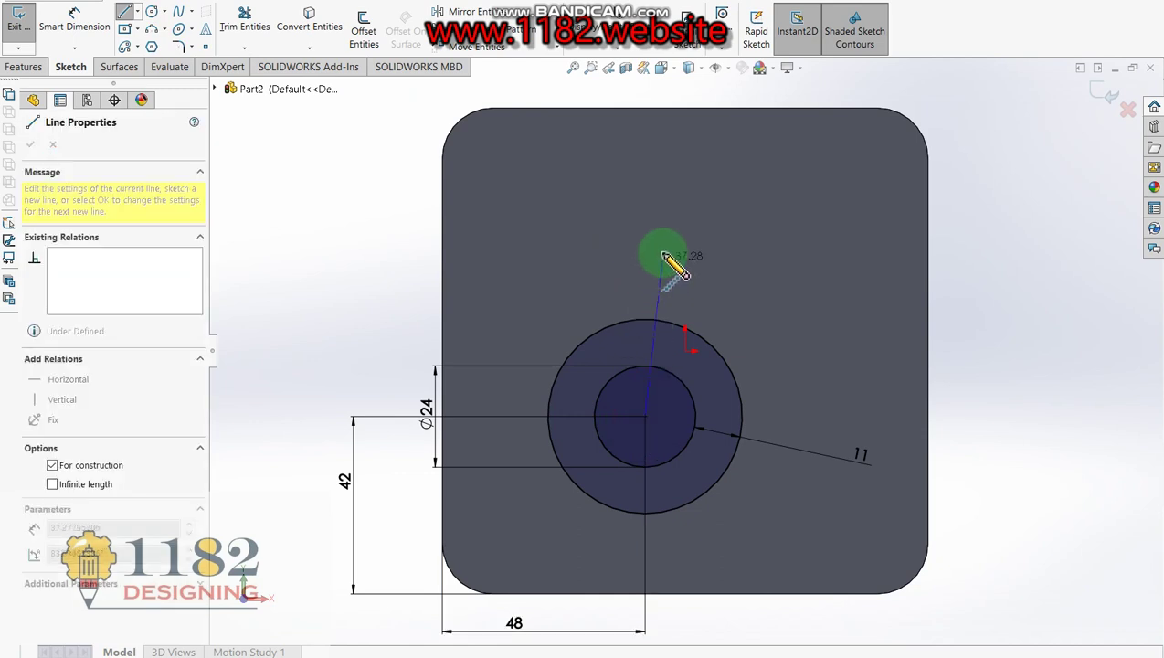
left_click(646, 199)
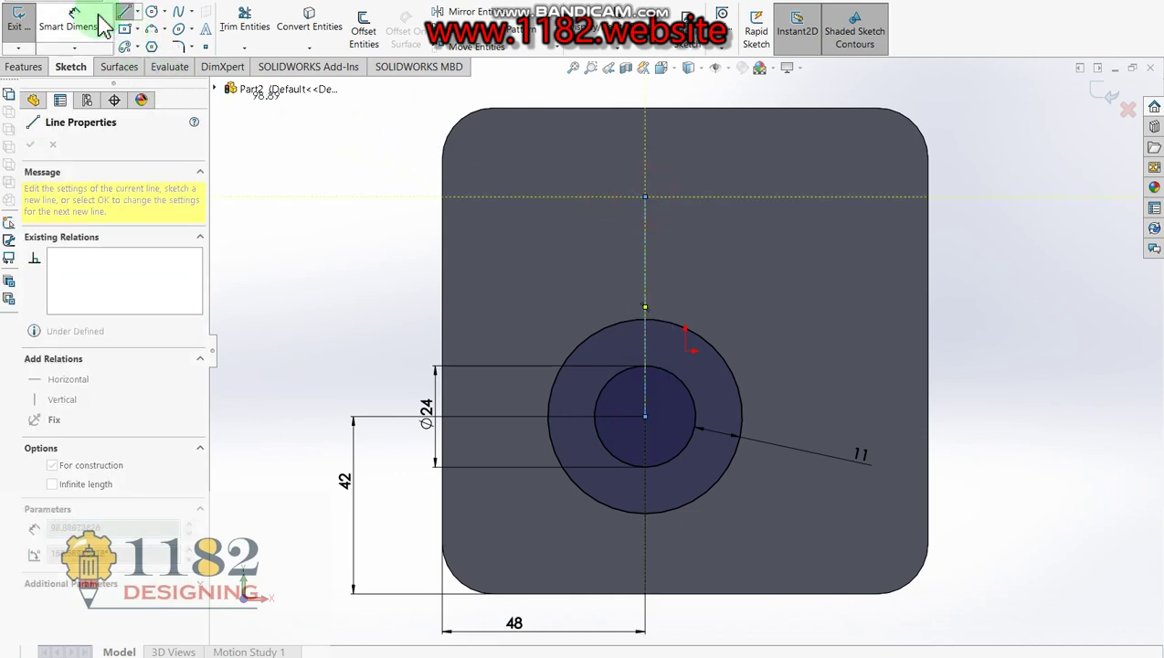
left_click(77, 18)
left_click(645, 285)
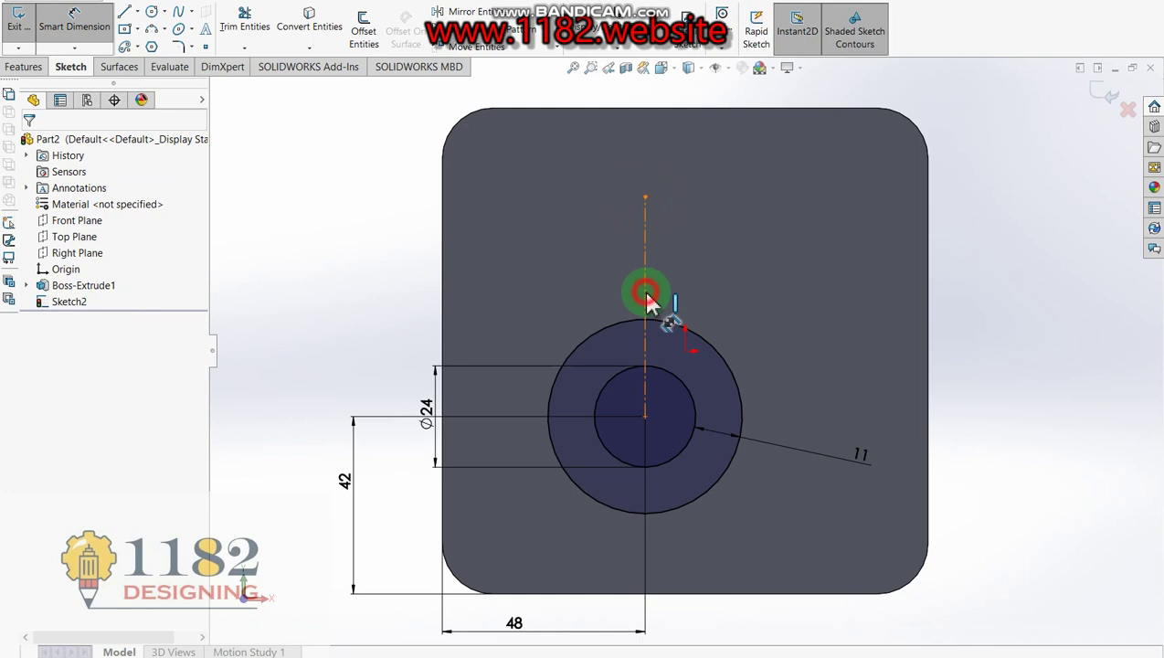
left_click(487, 294)
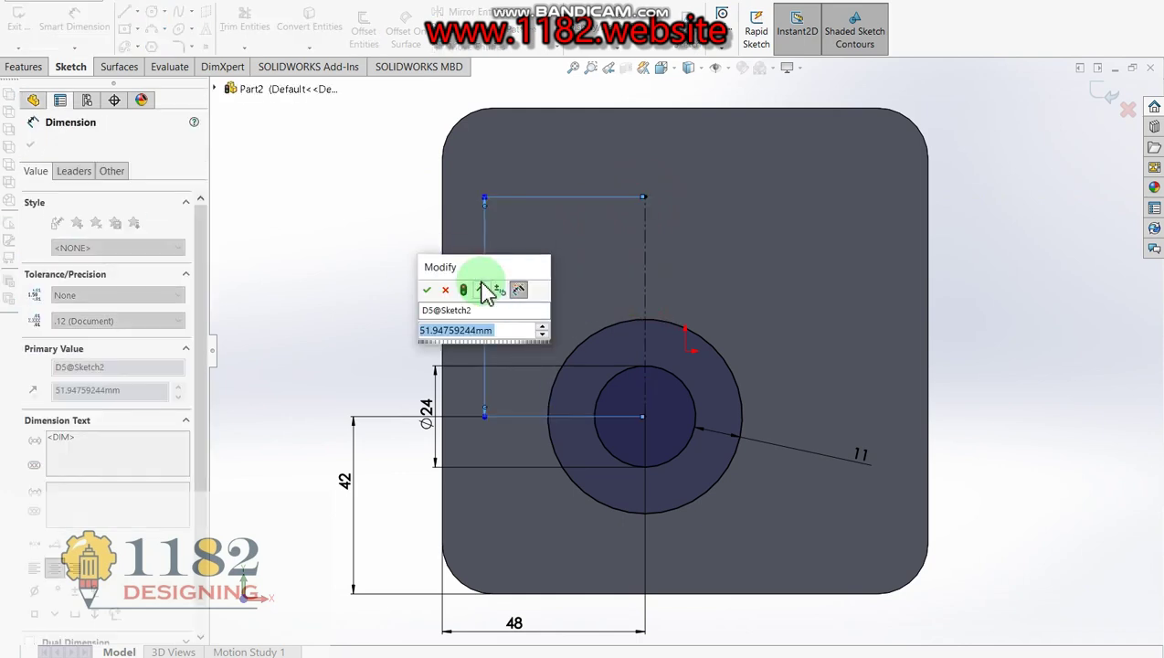
type("54")
key("Return")
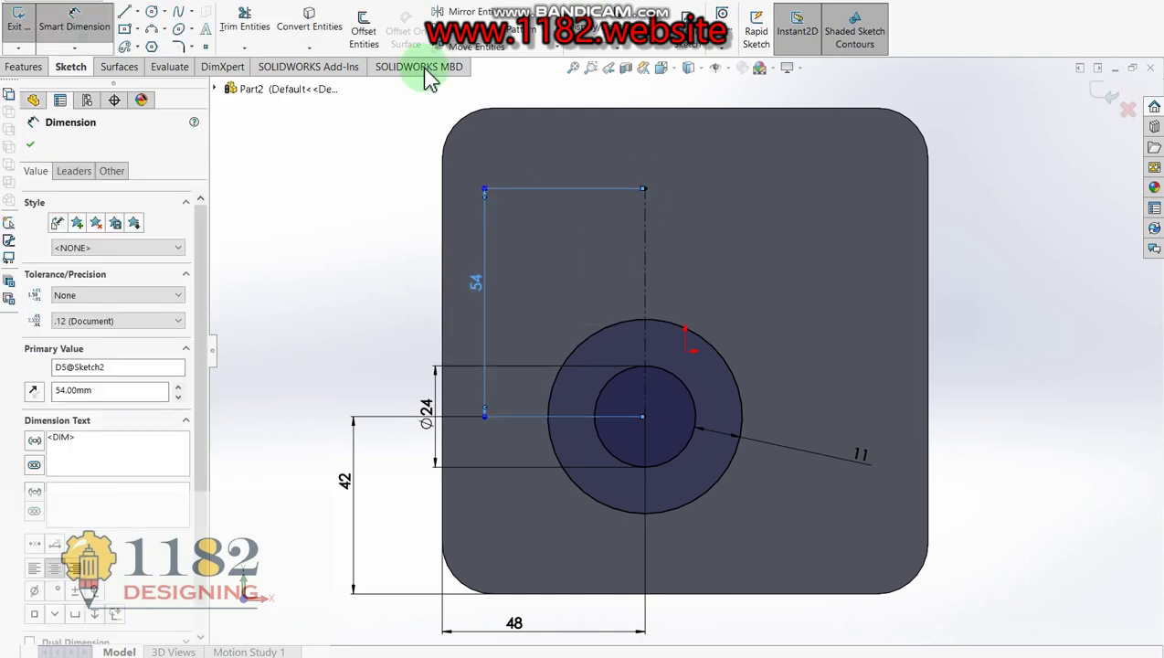
Offset the centreline 12 mm and 23 mm to the right
left_click(364, 27)
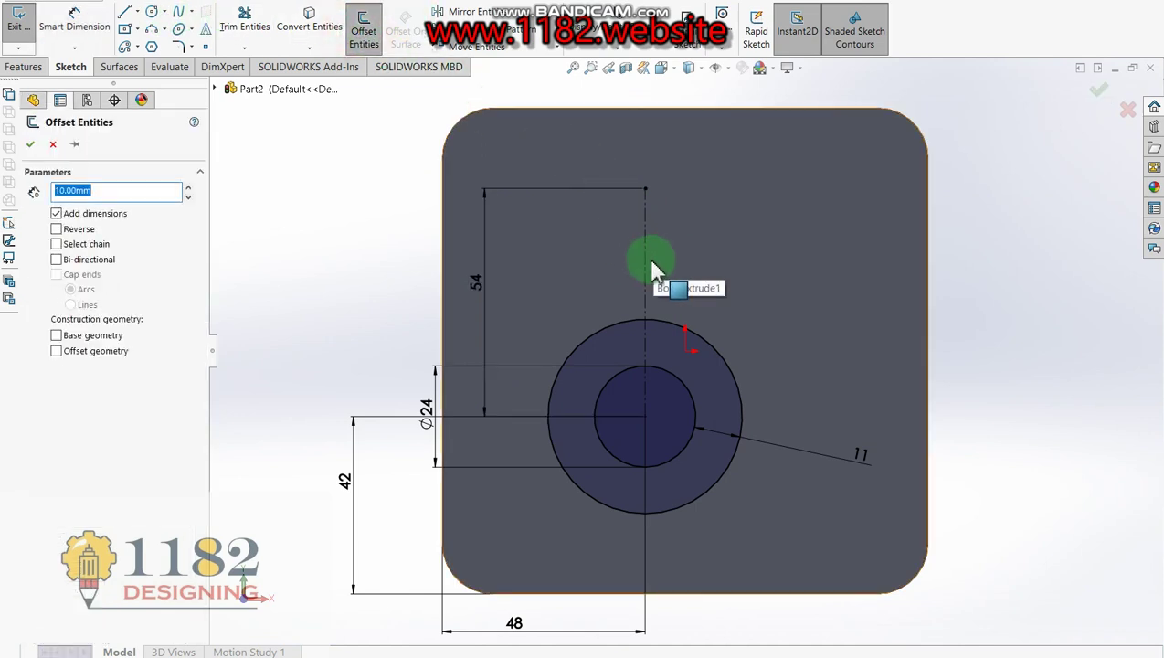
type("12")
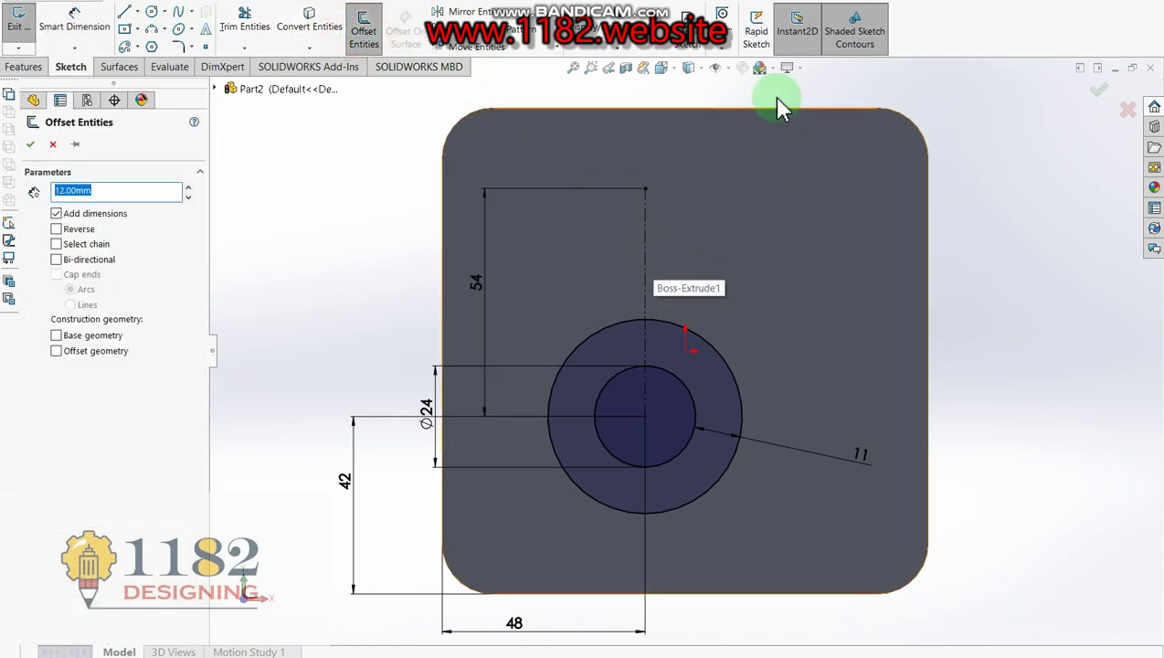
left_click(641, 238)
left_click(722, 265)
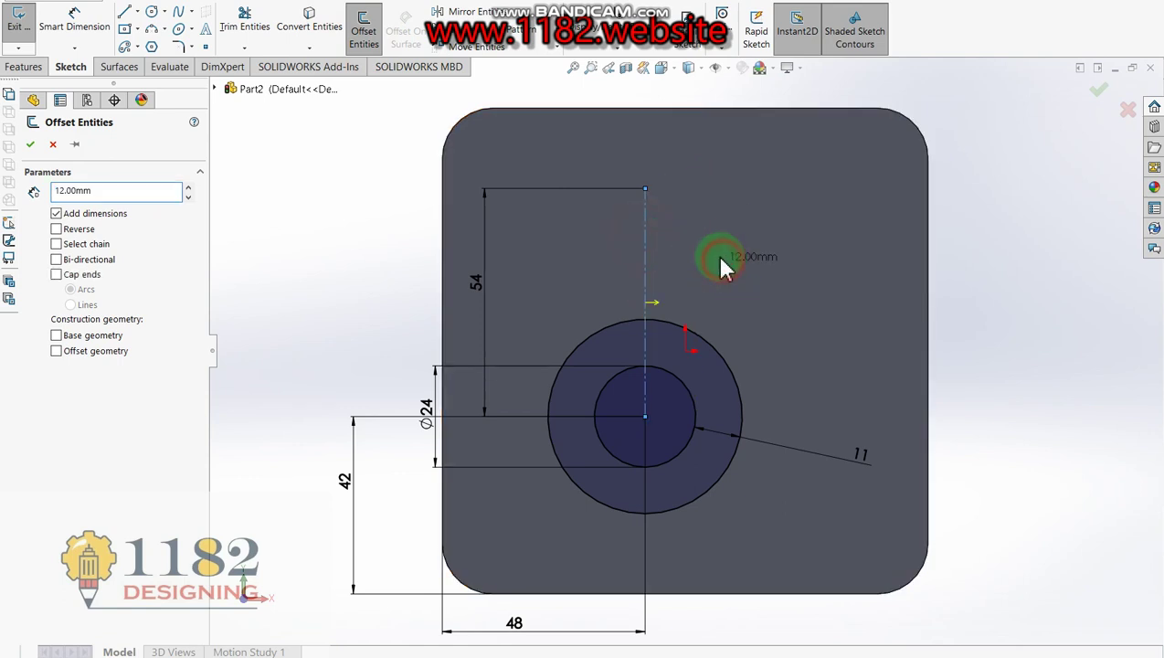
left_click(364, 29)
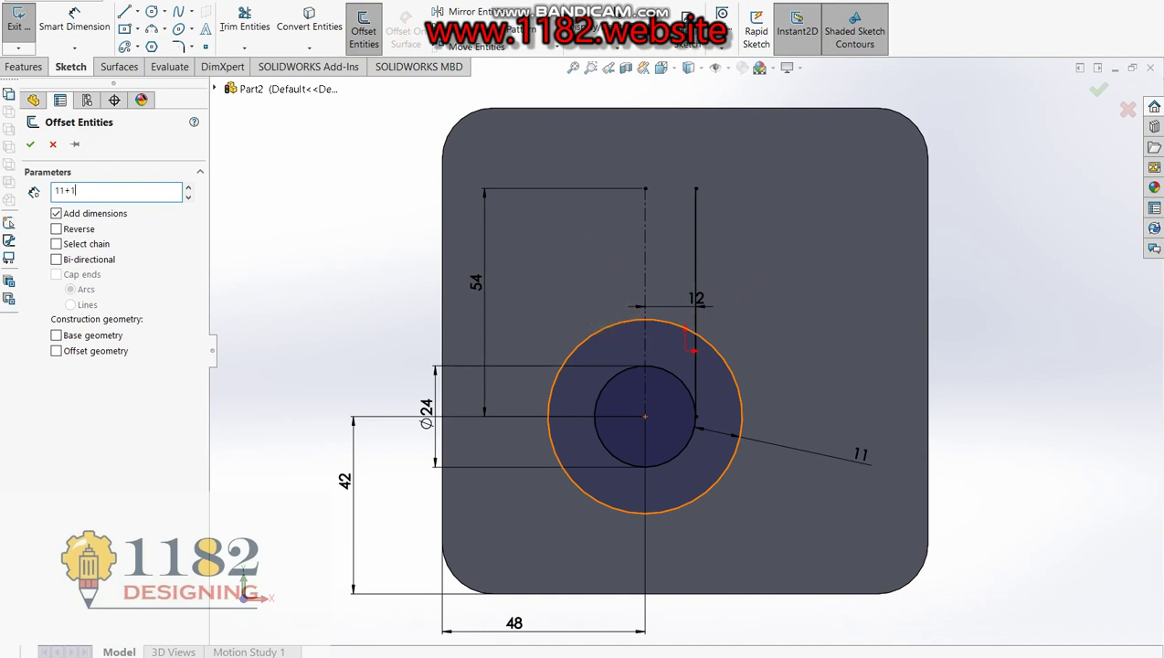
left_click(642, 270)
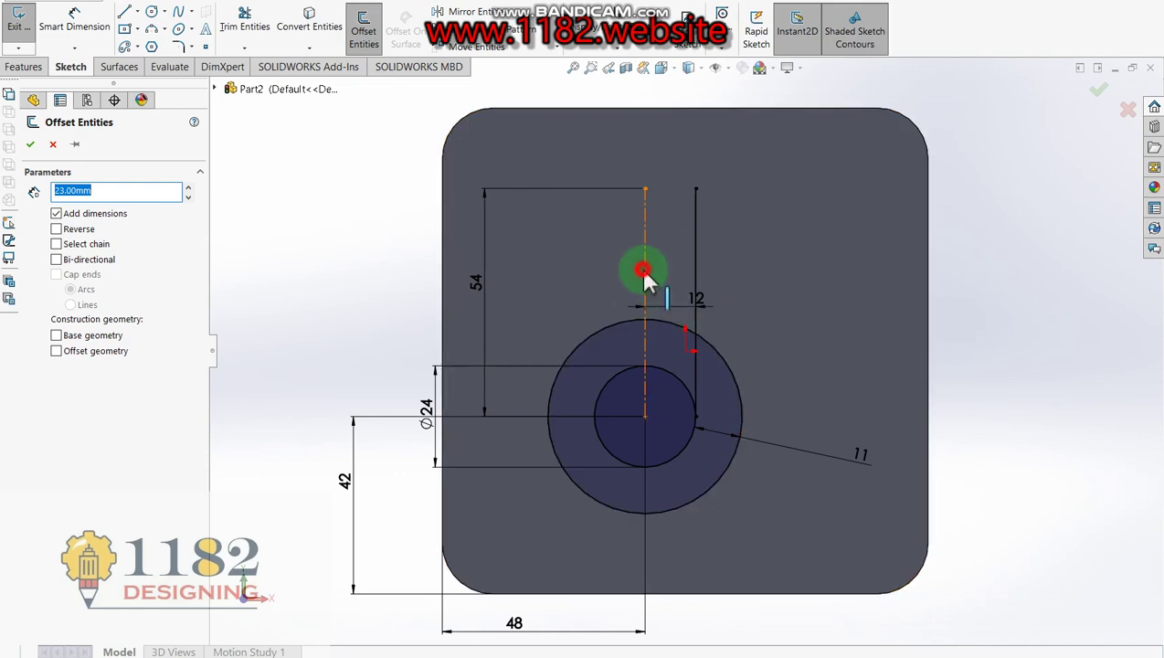
left_click(767, 270)
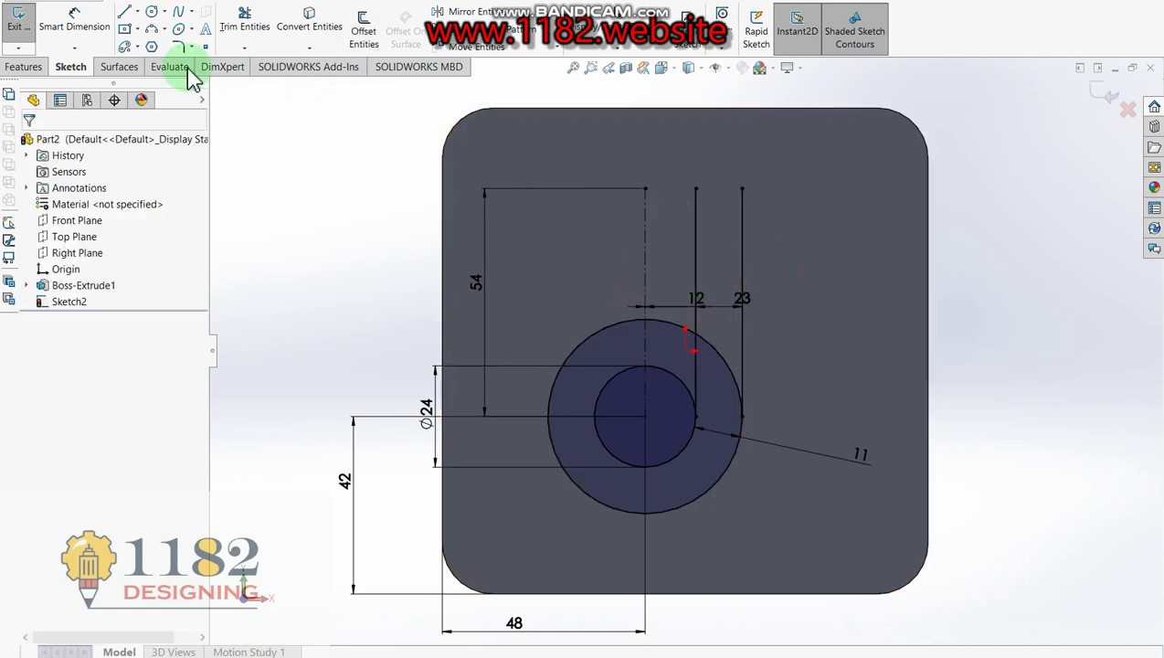
left_click(127, 12)
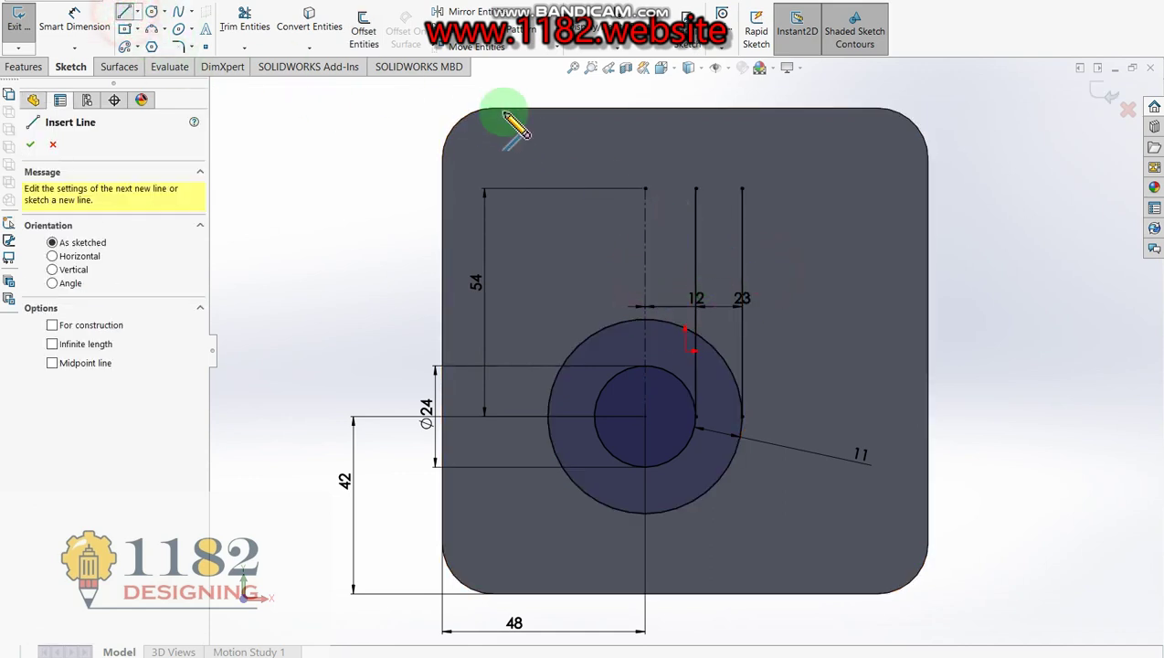
Join the tops of the offset lines with a line and draw a circle beside them
left_click_drag(699, 190, 743, 189)
key("Escape")
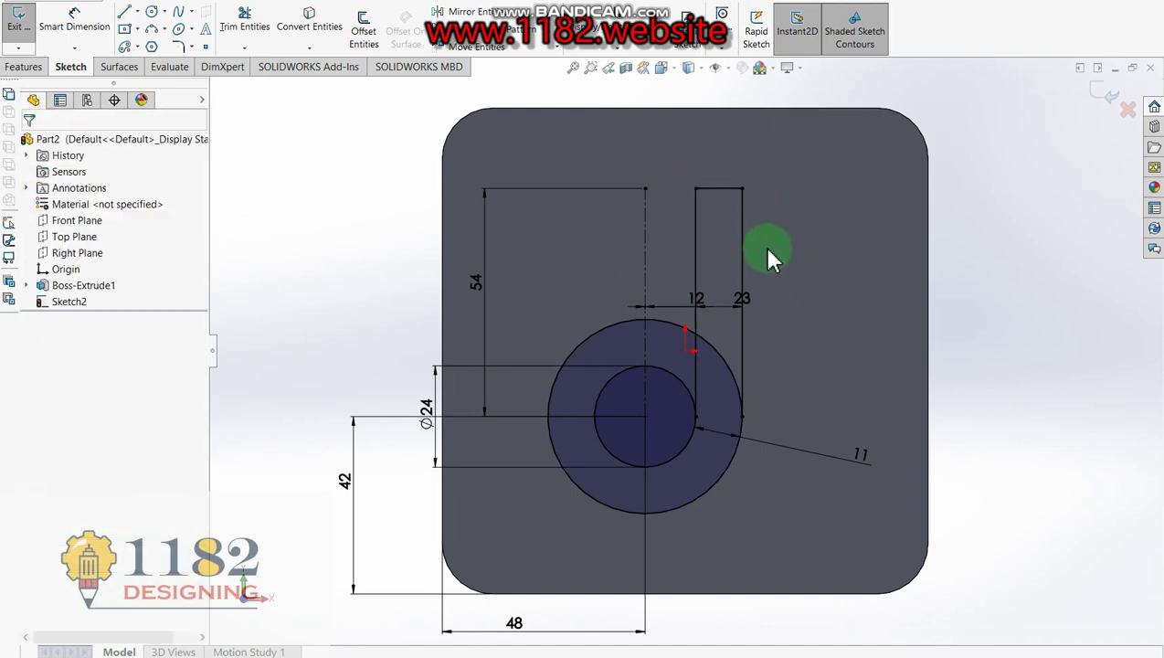
left_click(165, 19)
left_click(151, 12)
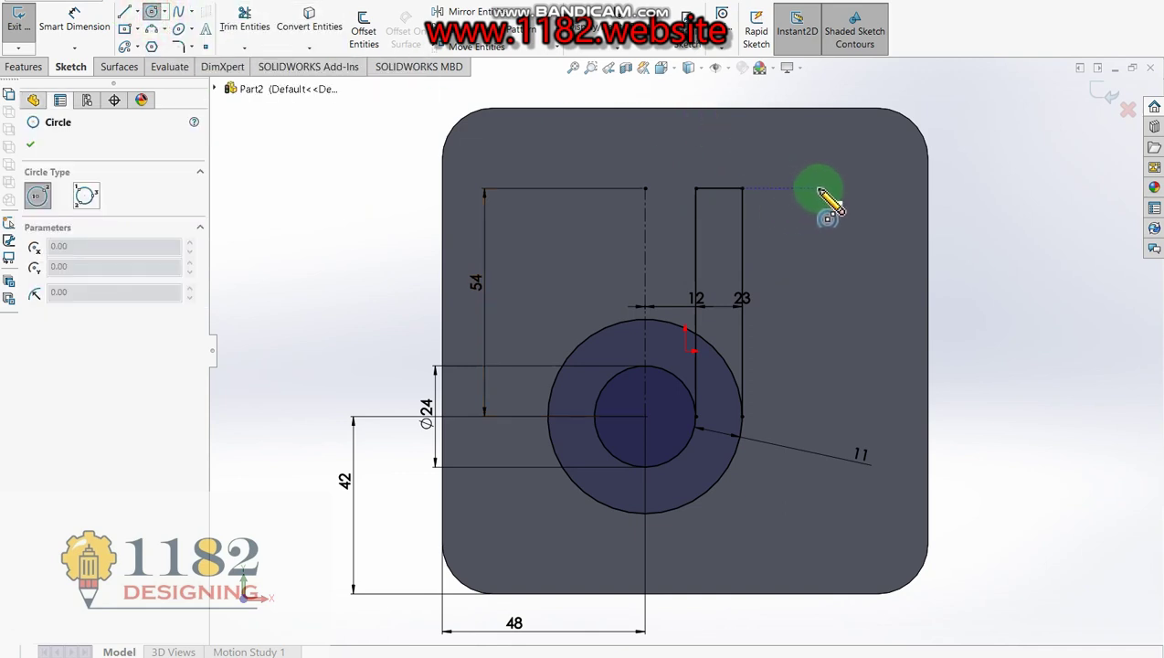
left_click_drag(819, 190, 744, 198)
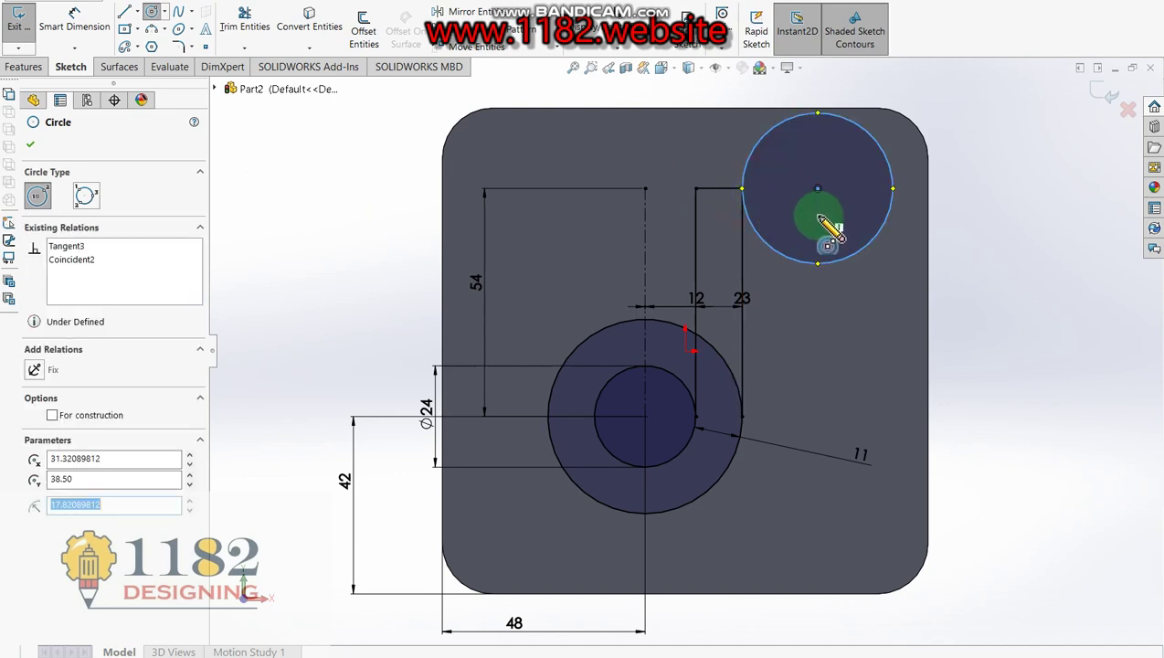
Dimension the new circle's centre 30 mm from the stem line, checking the reference drawing
left_click(75, 16)
left_click(870, 252)
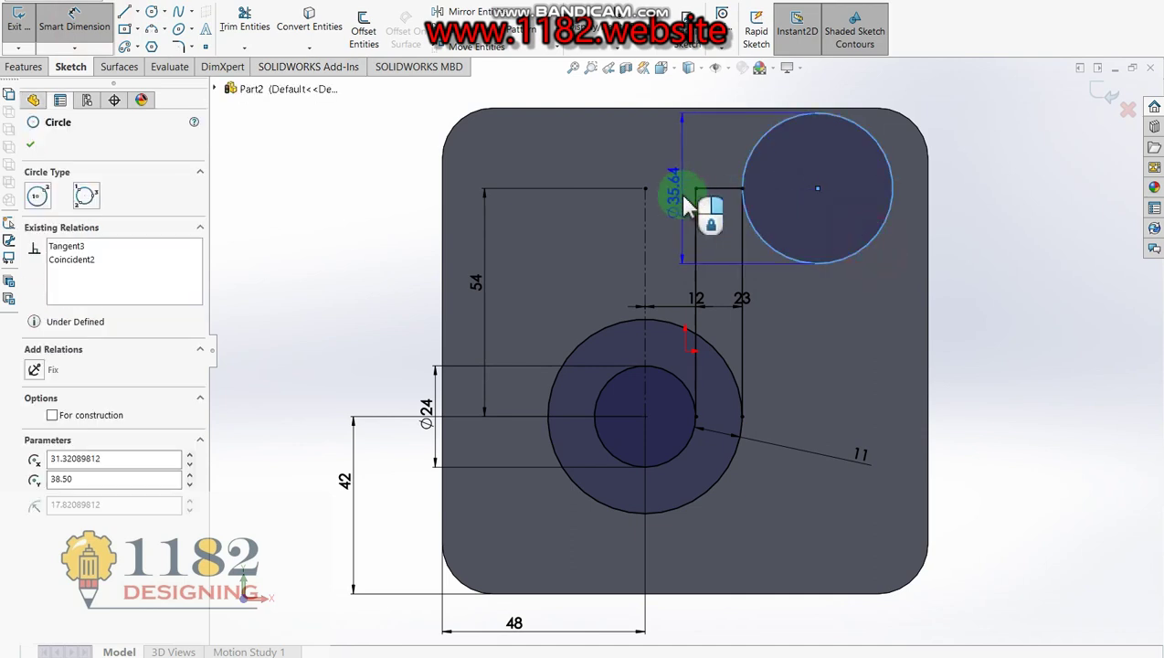
left_click(695, 203)
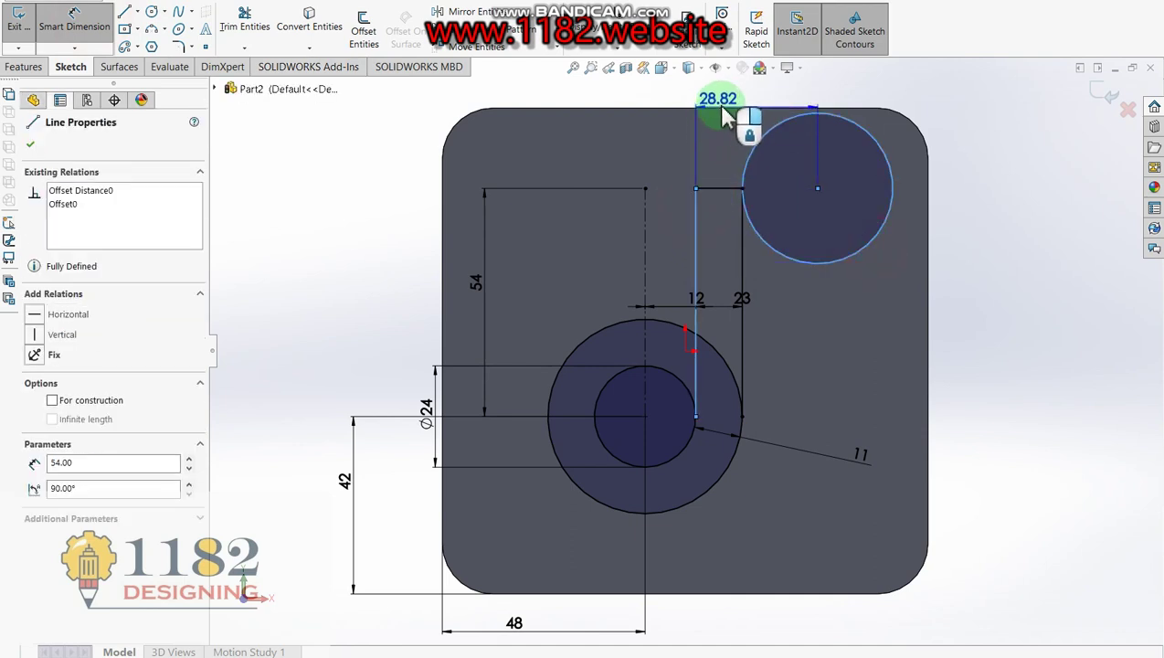
left_click(737, 104)
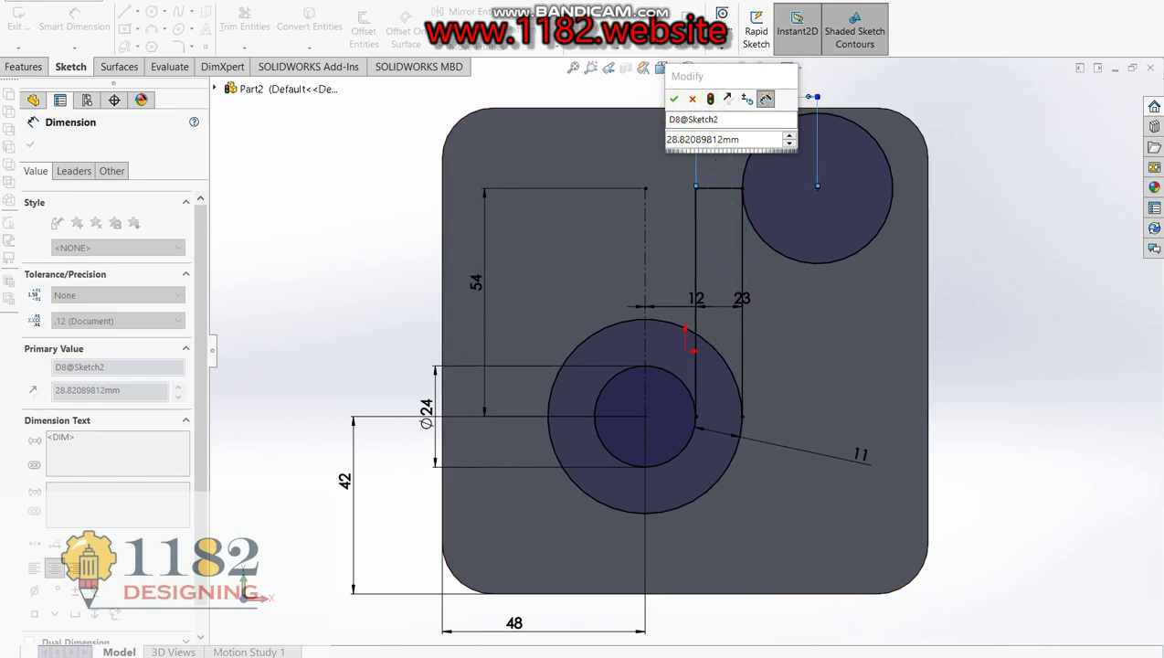
key("alt+Tab")
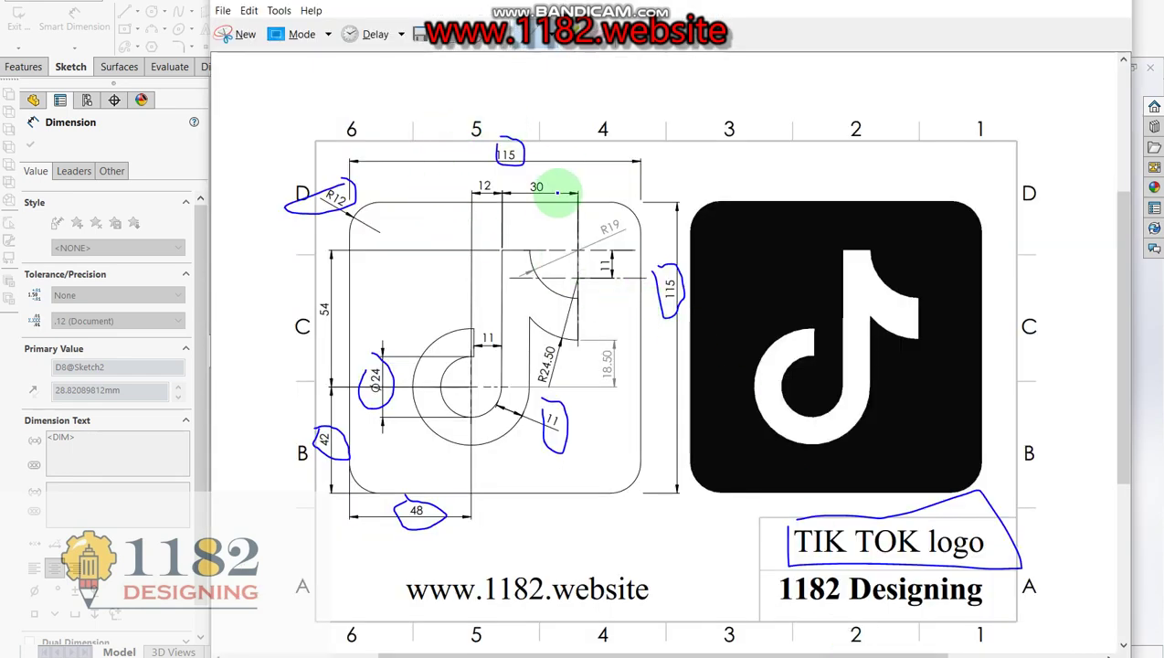
left_click_drag(557, 193, 572, 194)
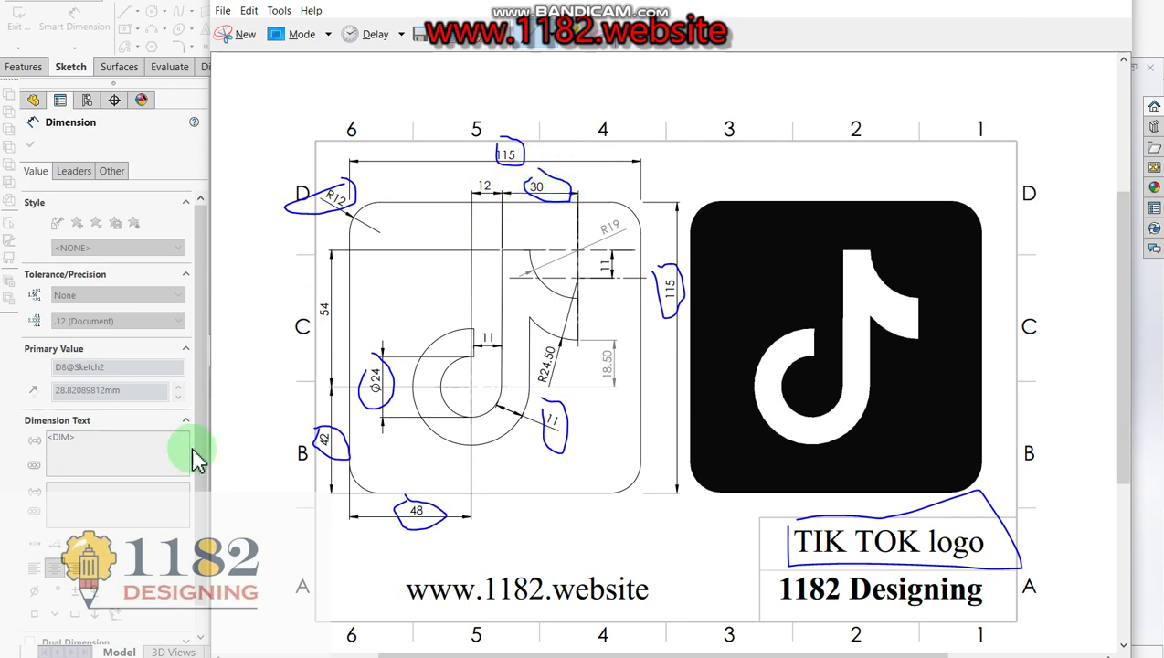
key("alt+Tab")
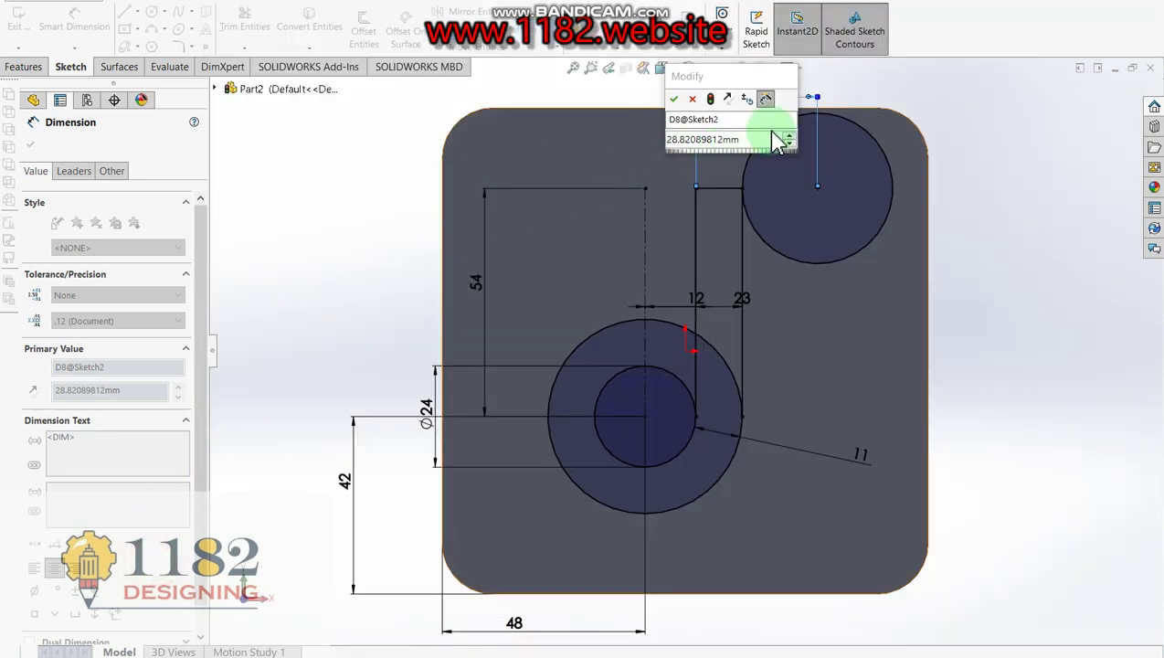
type("30")
key("Return")
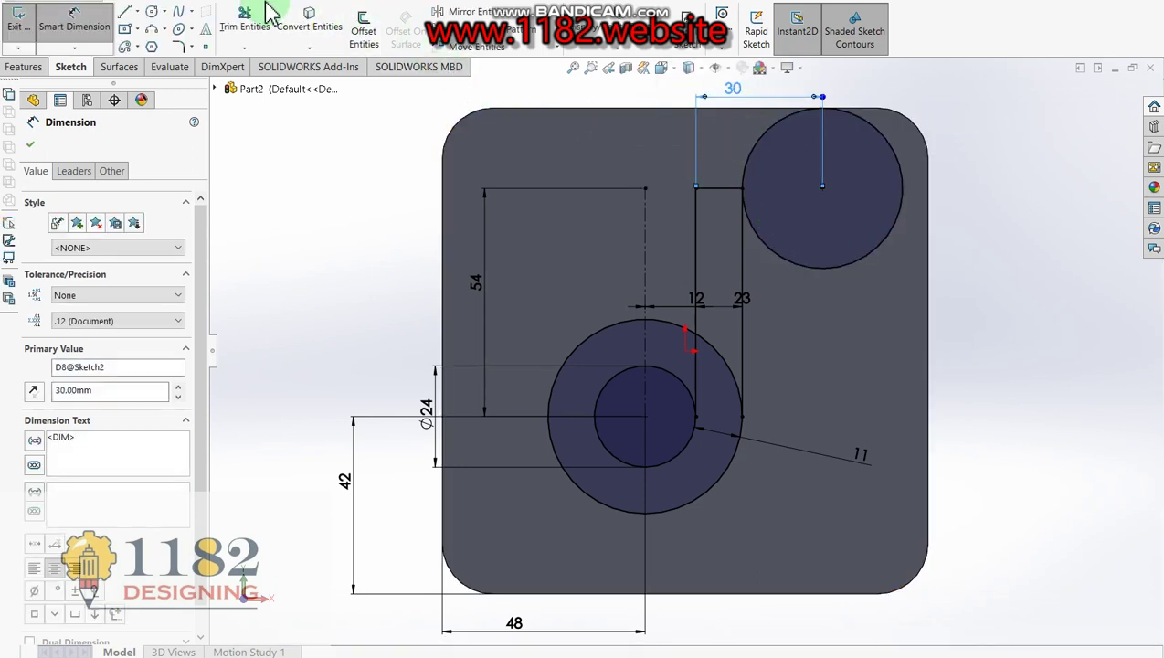
Draw a lower circle with its centre 11 mm from the upper circle's centre
left_click(151, 11)
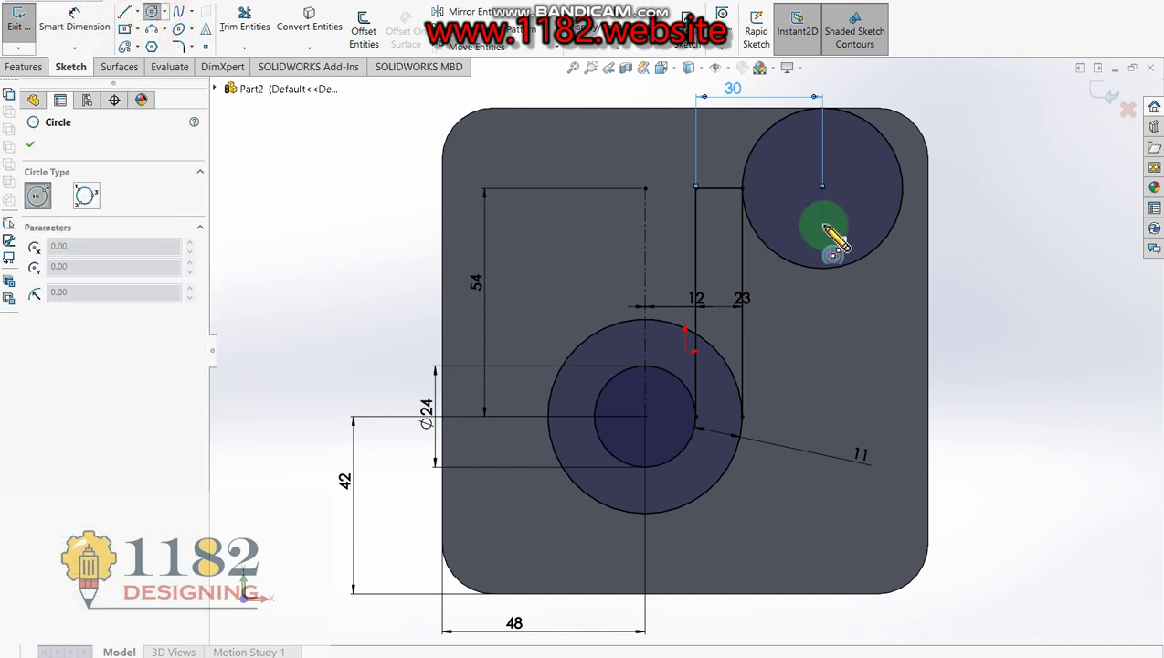
left_click_drag(818, 211, 826, 216)
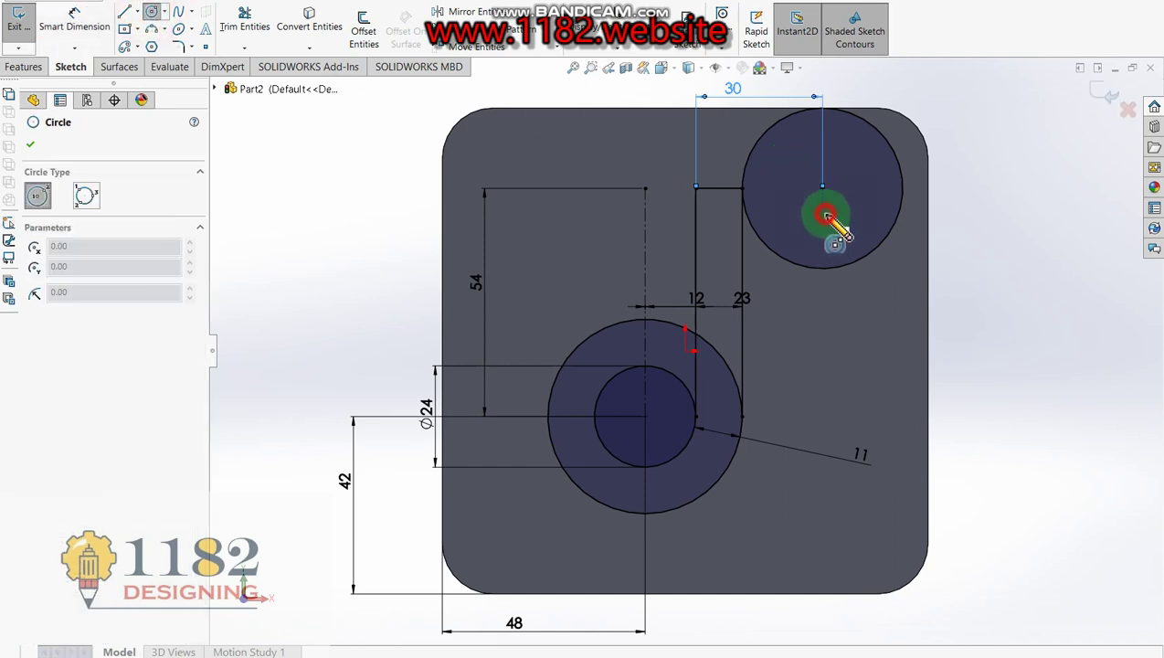
left_click_drag(825, 216, 797, 294)
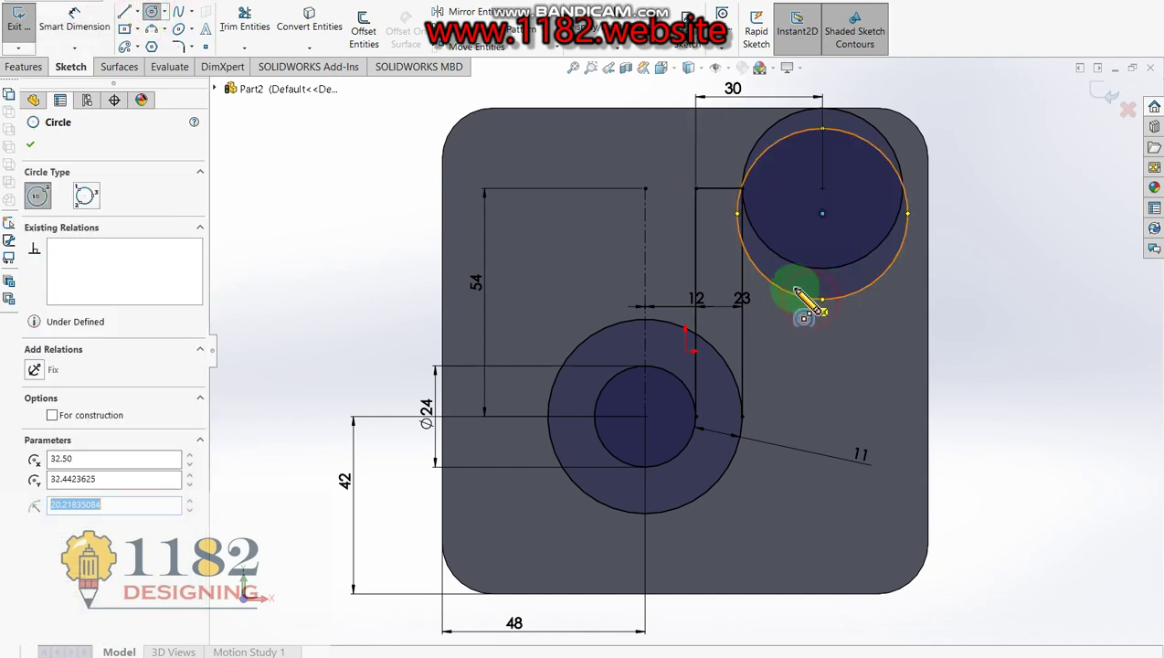
left_click(92, 27)
left_click(823, 191)
left_click(831, 216)
left_click(967, 201)
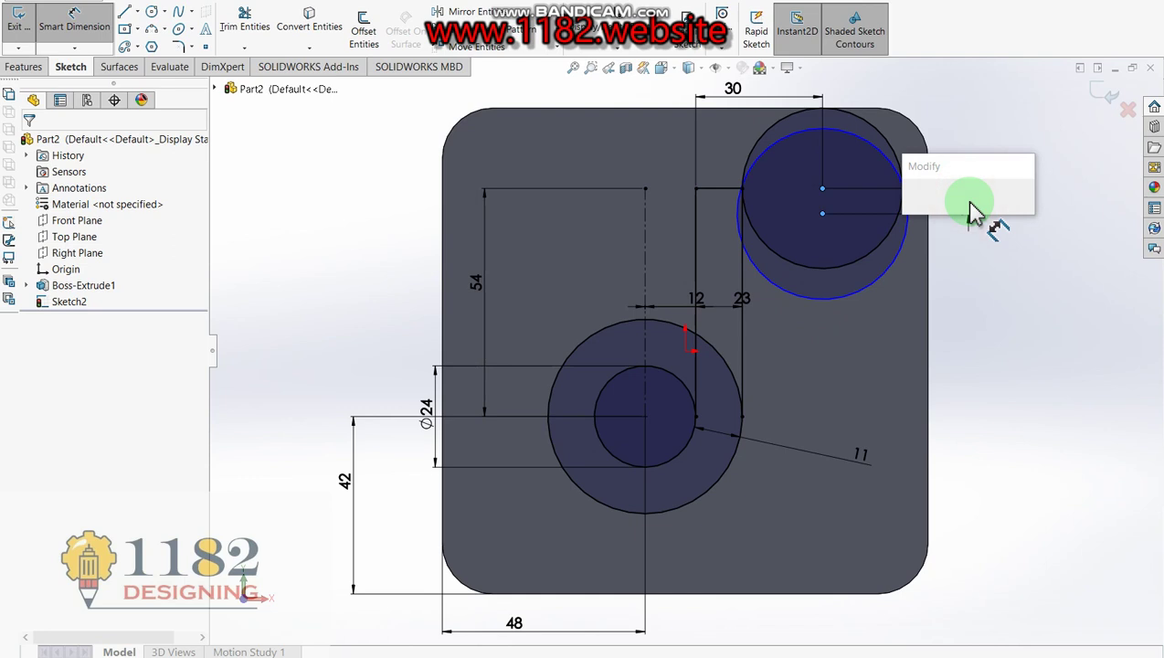
type("11")
key("Return")
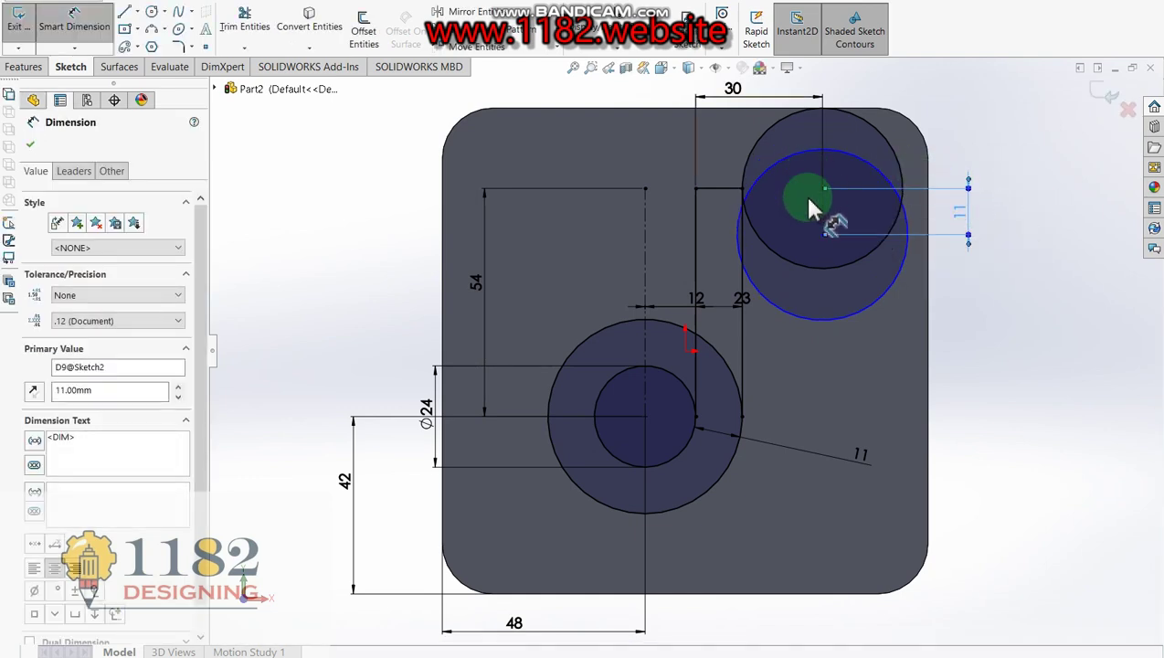
Set the lower circle's diameter to 49 mm
left_click(864, 309)
left_click(982, 352)
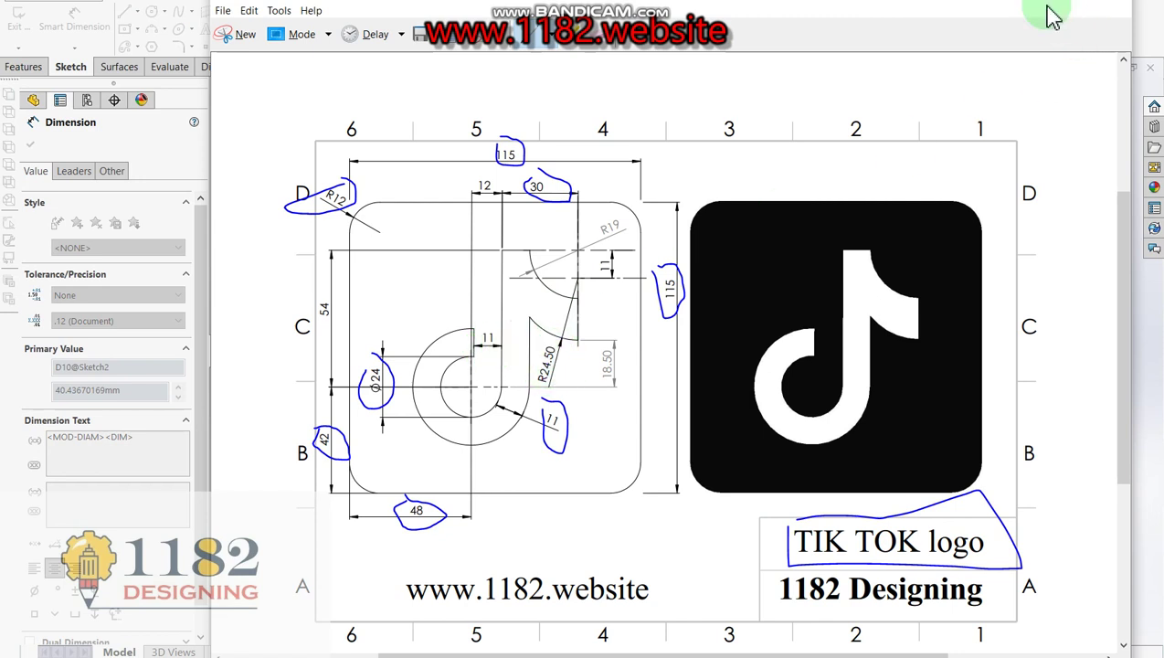
left_click(163, 154)
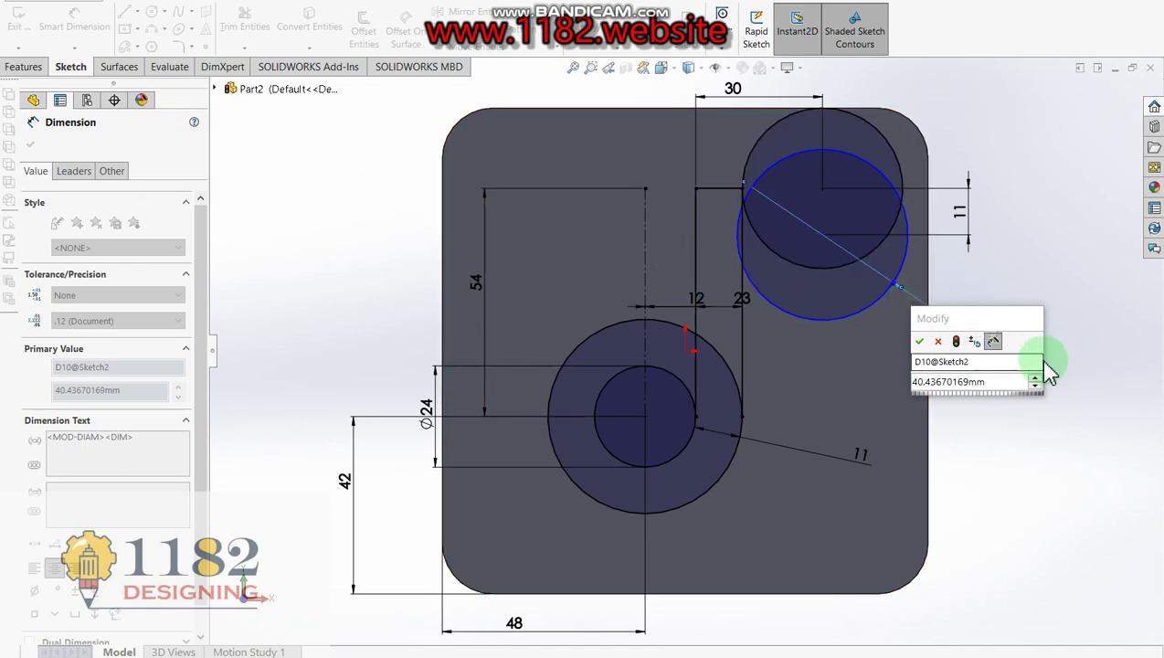
left_click(1005, 388)
type("49")
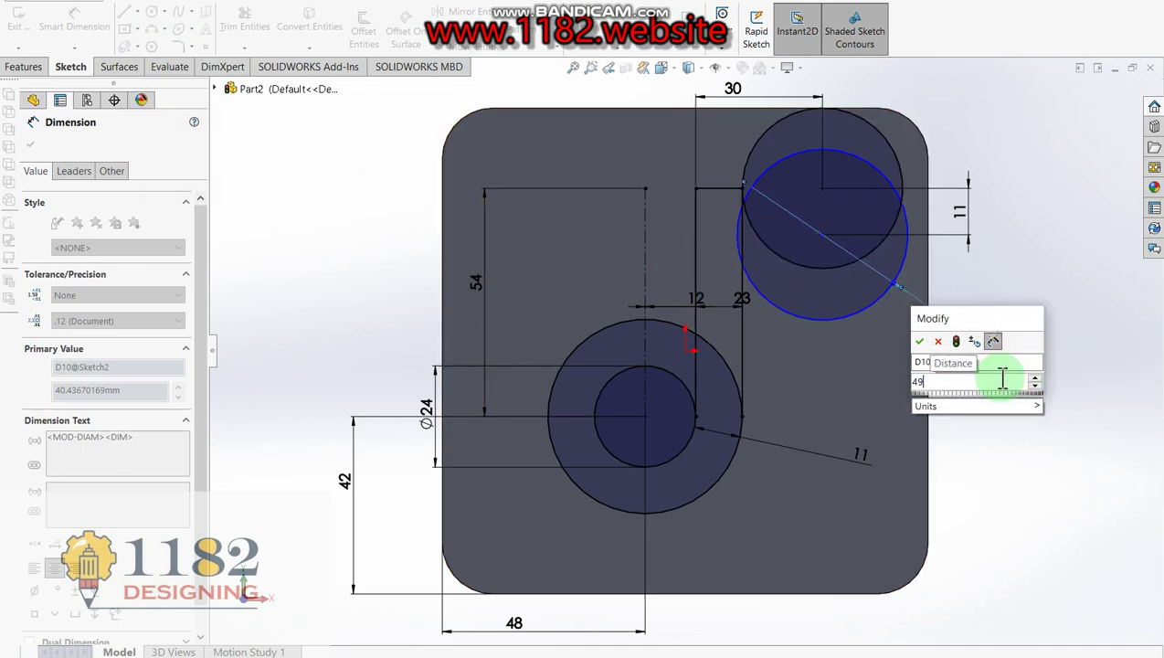
key("Return")
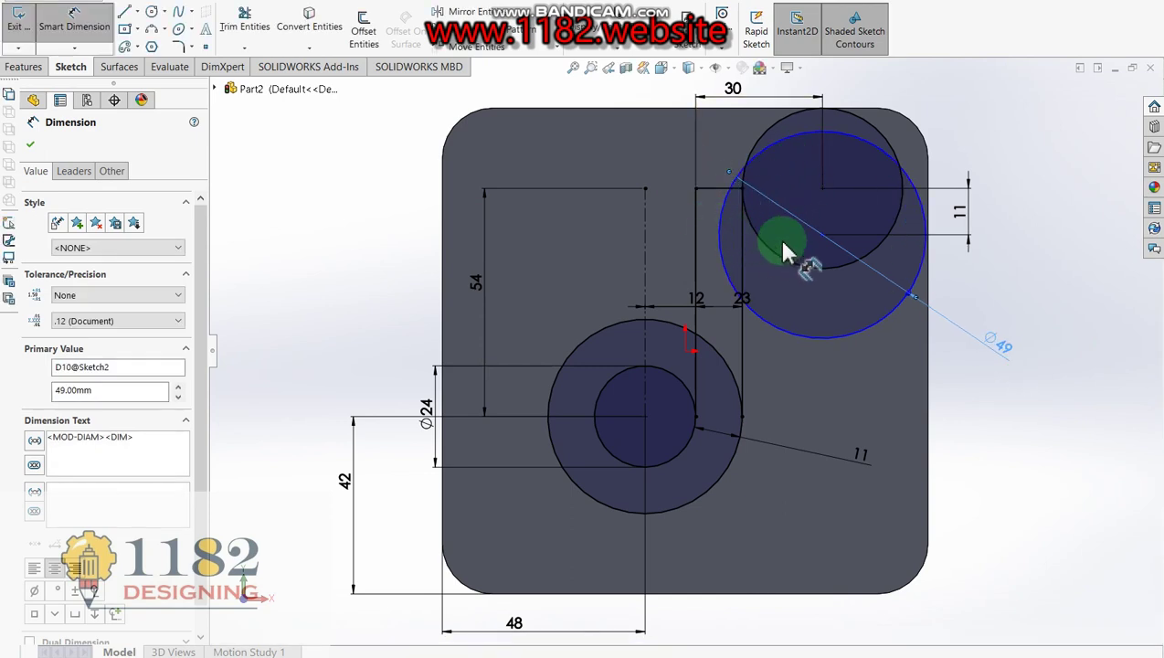
scroll(819, 229, "down", 1)
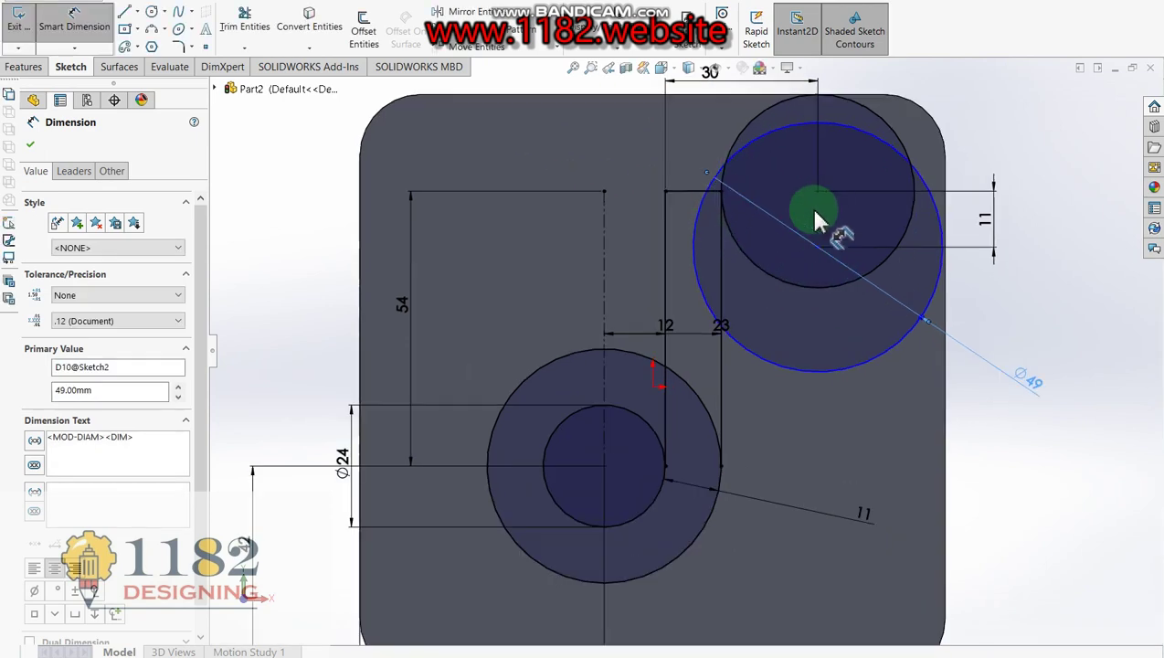
key("Escape")
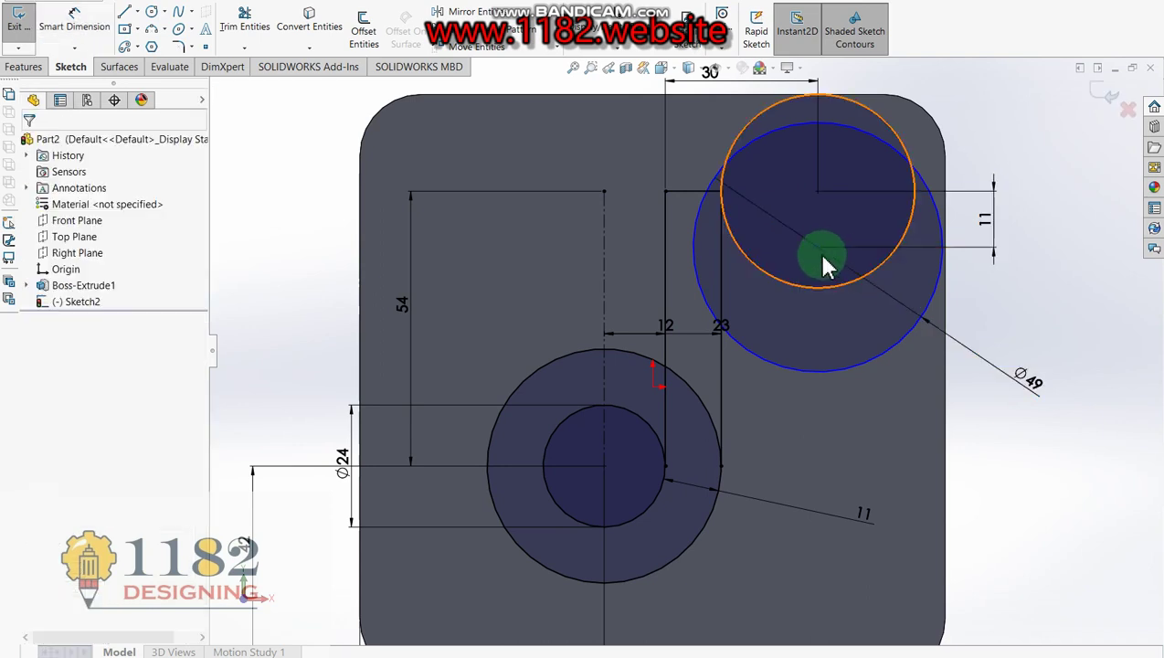
Add a Vertical relation between the two circle centres
left_click(817, 194)
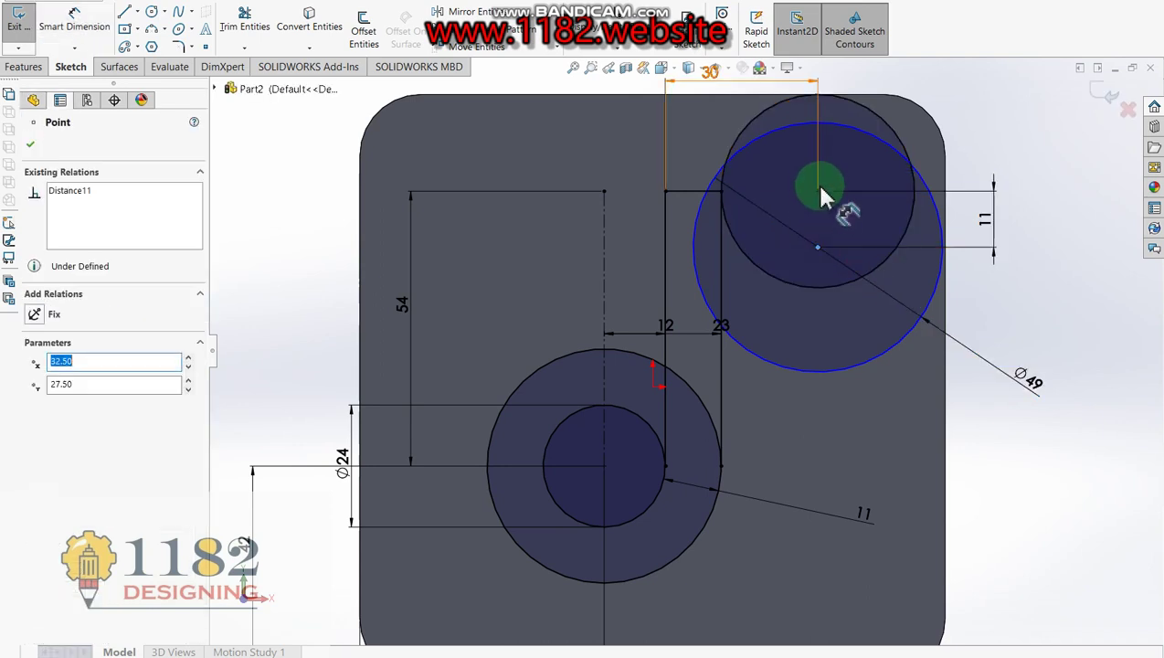
left_click(818, 245, "ctrl")
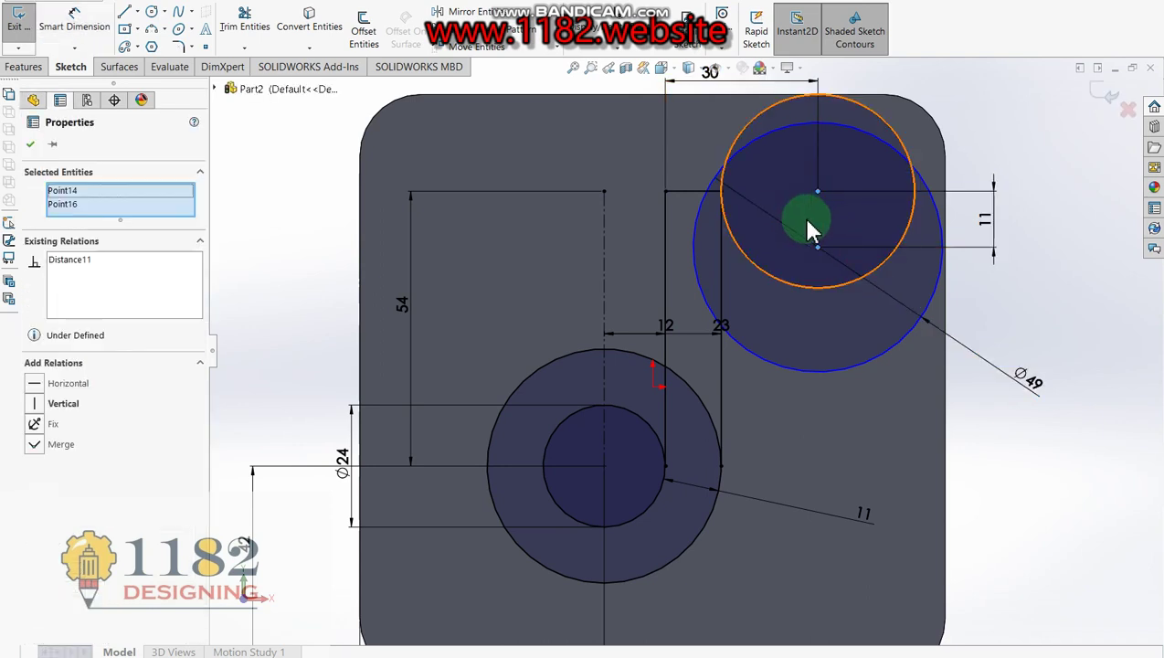
left_click(35, 407)
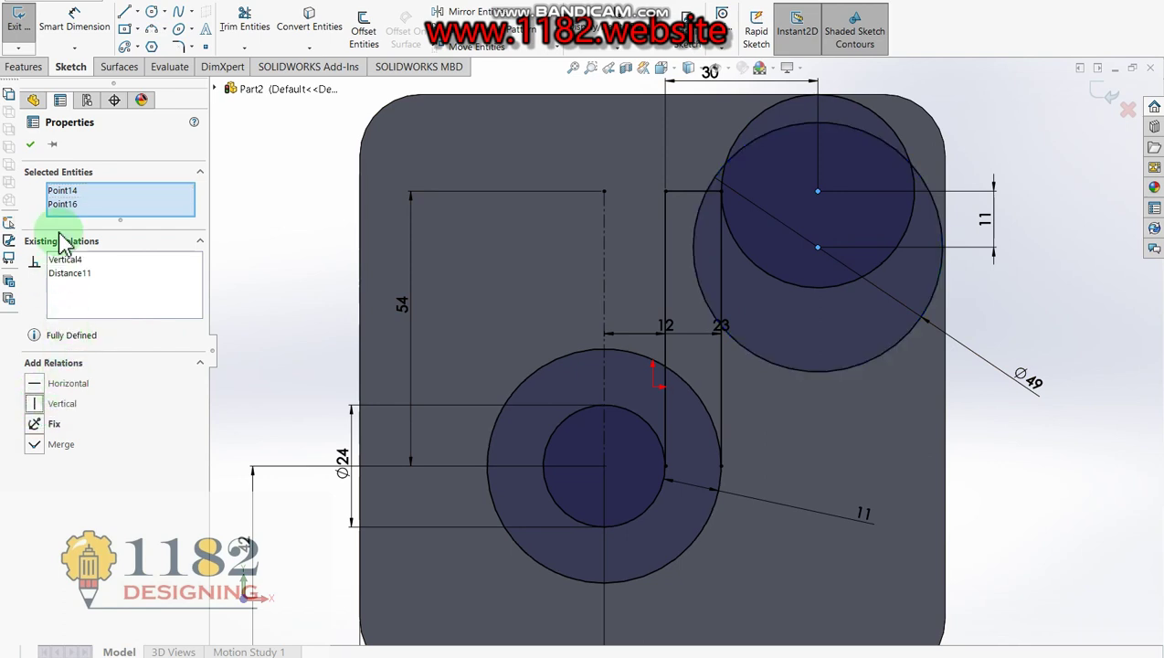
left_click(32, 147)
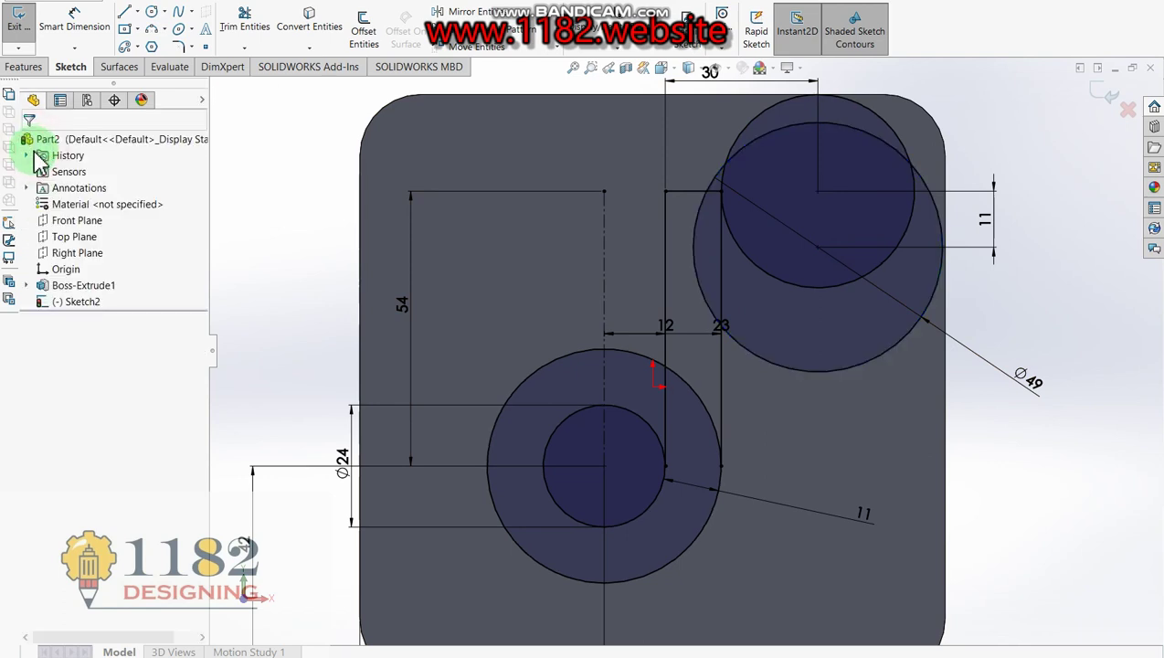
left_click(404, 186)
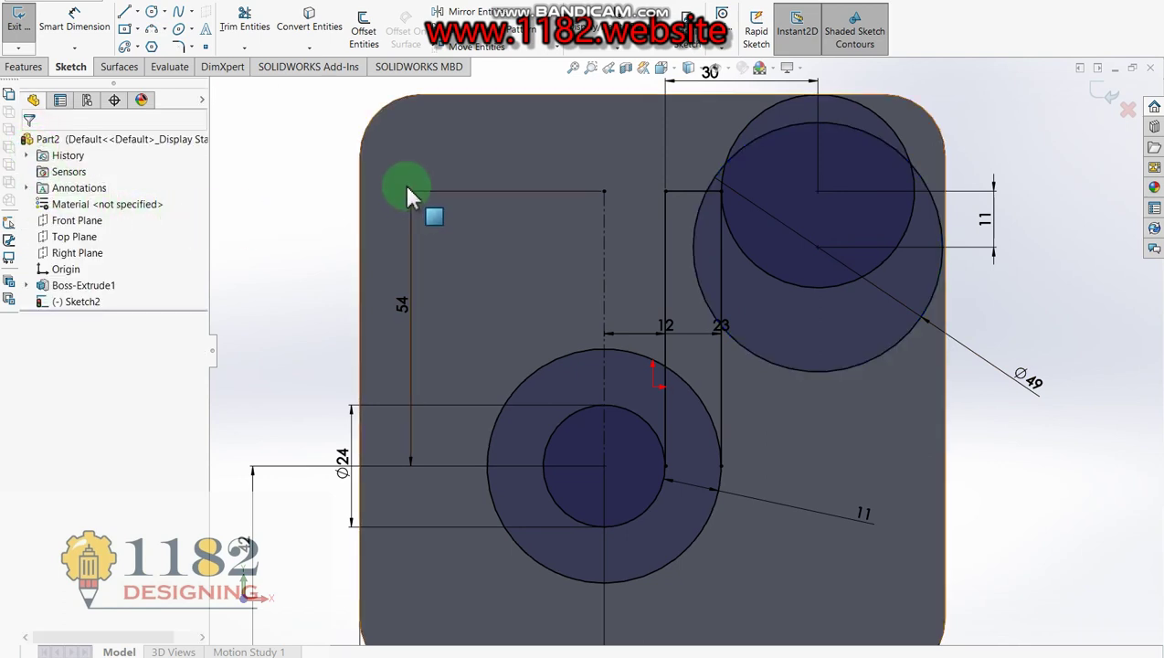
left_click(125, 11)
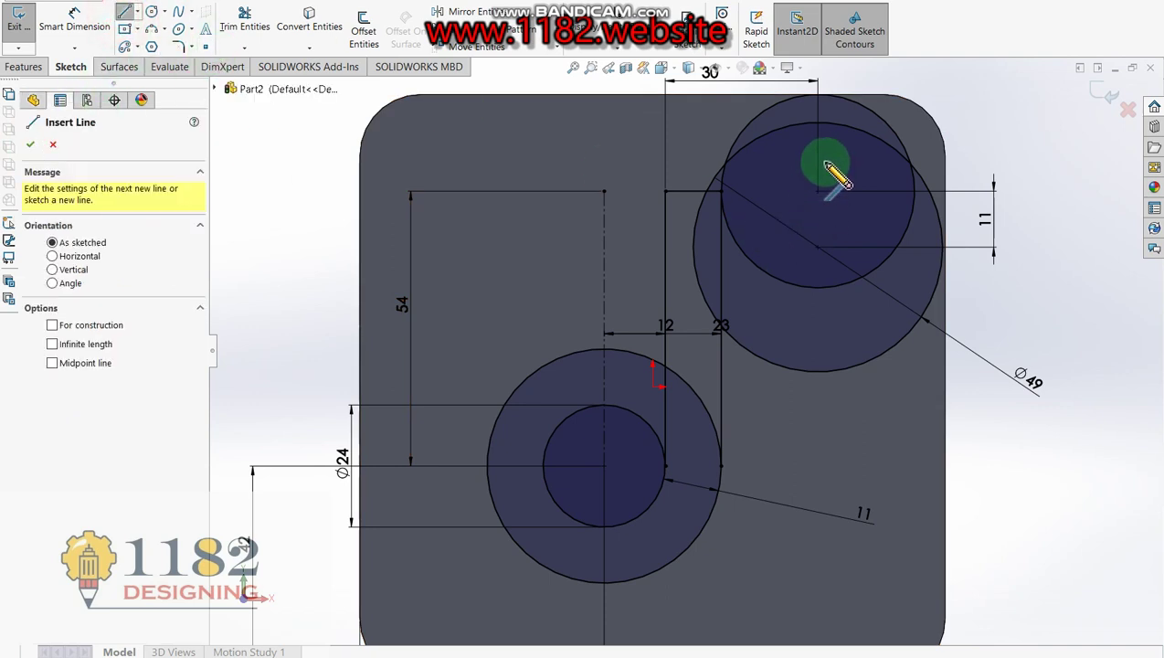
Draw a vertical line through both circle centres
scroll(822, 153, "up", 2)
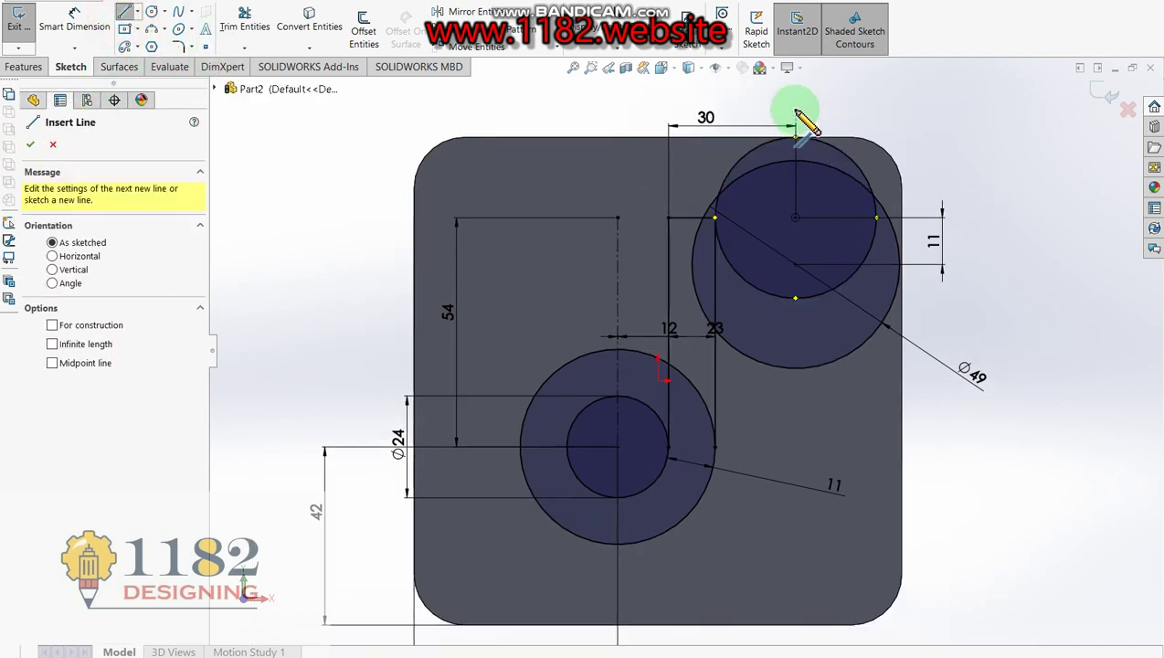
left_click_drag(794, 111, 797, 424)
key("Escape")
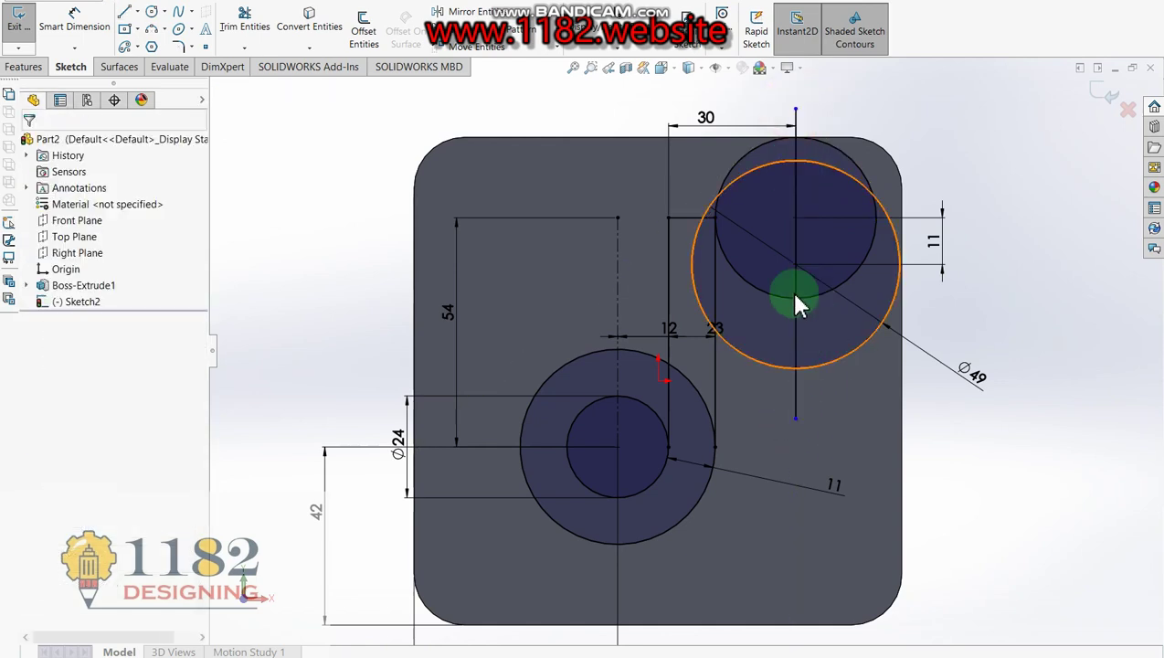
scroll(715, 155, "down", 2)
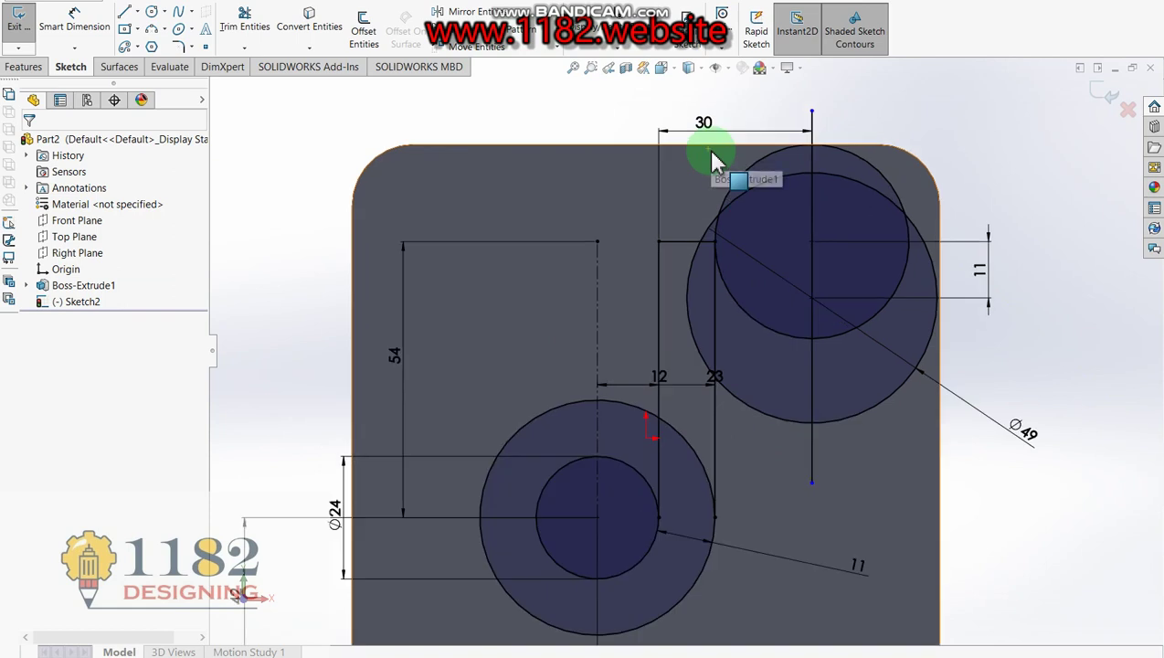
Trim the circles' right halves and stray line and curve segments to shape the flag
left_click(244, 20)
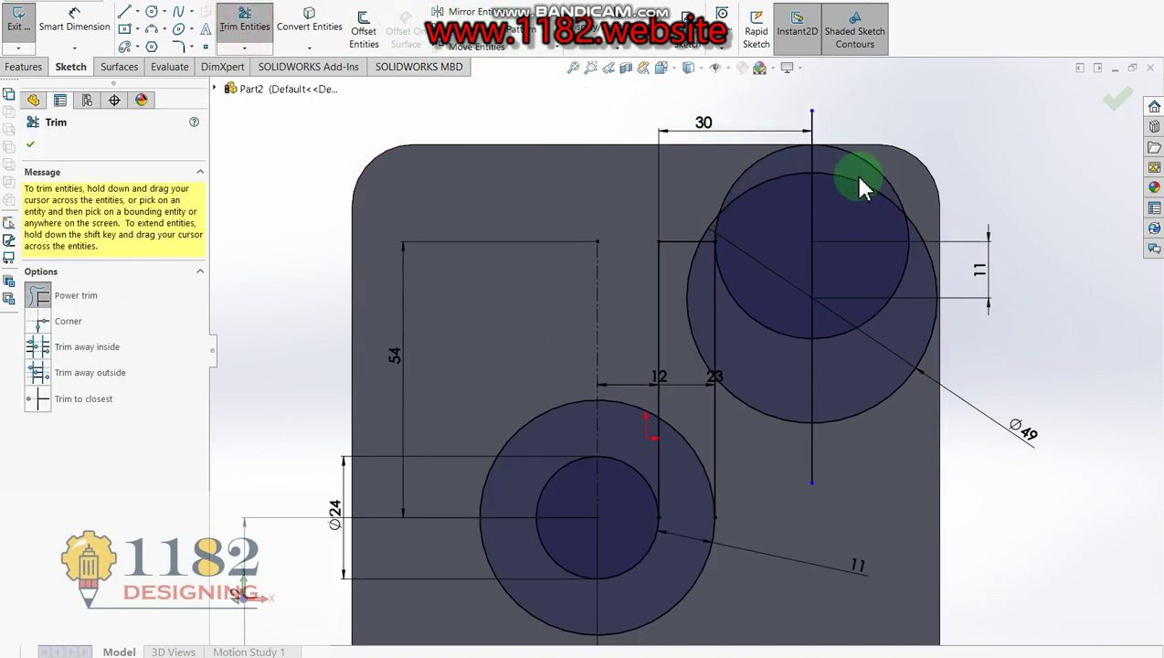
mouse_move(873, 359)
left_mouse_down()
mouse_move(861, 421)
mouse_move(874, 170)
left_mouse_up()
scroll(757, 219, "down", 1)
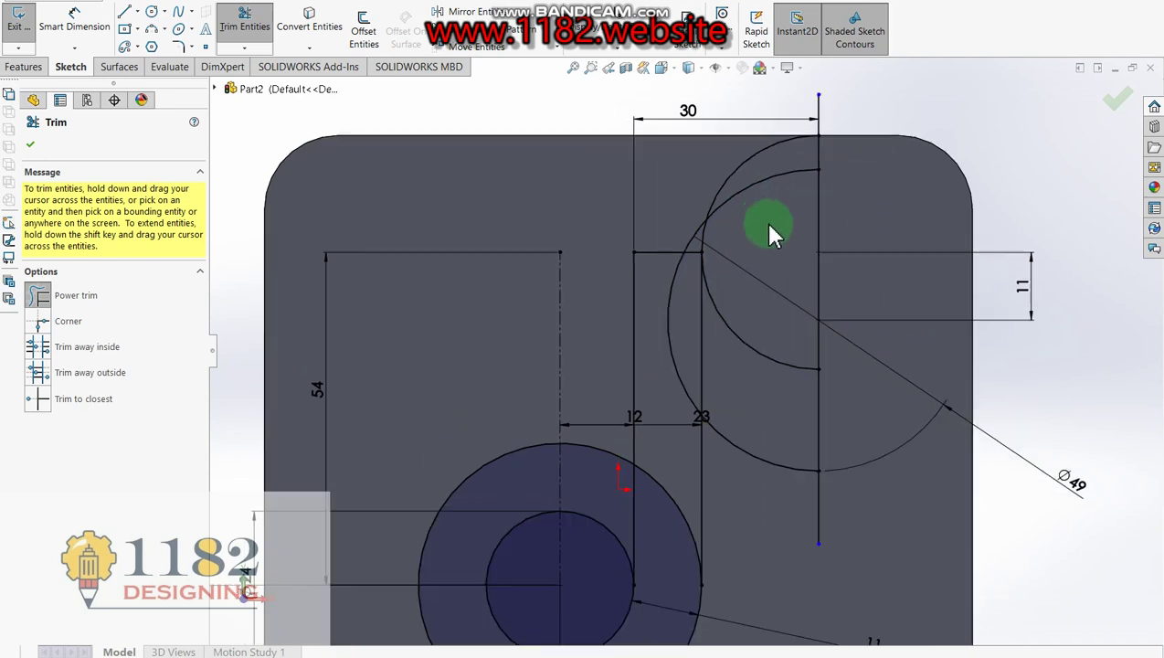
left_click_drag(847, 282, 764, 200)
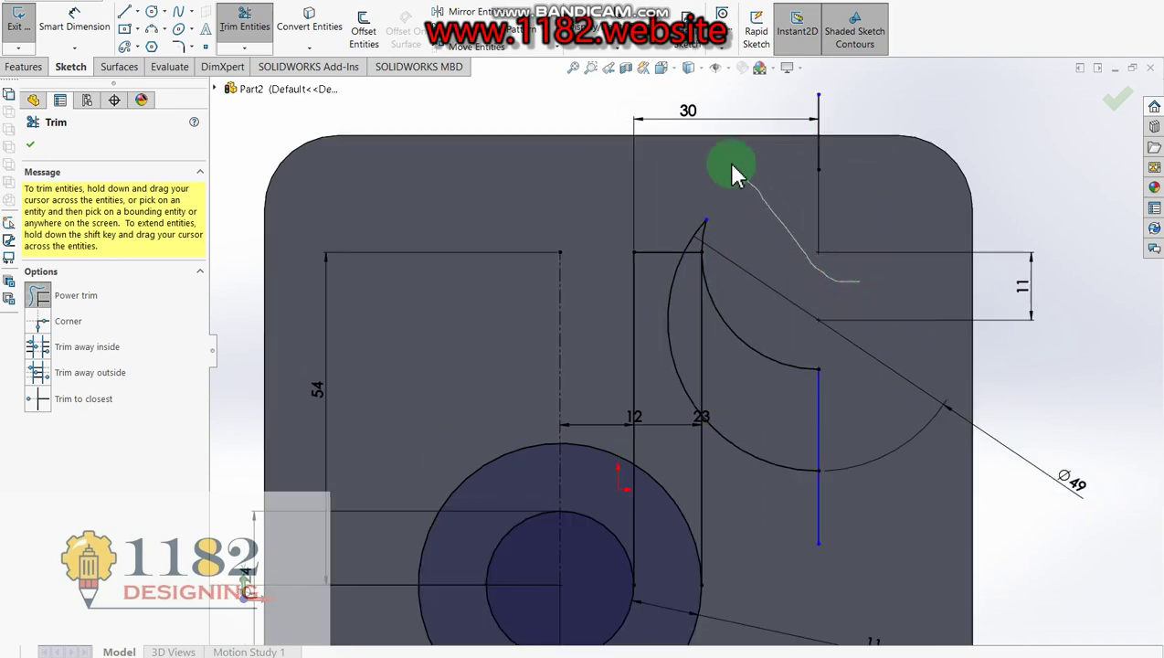
mouse_move(657, 364)
left_mouse_down()
mouse_move(702, 364)
mouse_move(750, 472)
left_mouse_up()
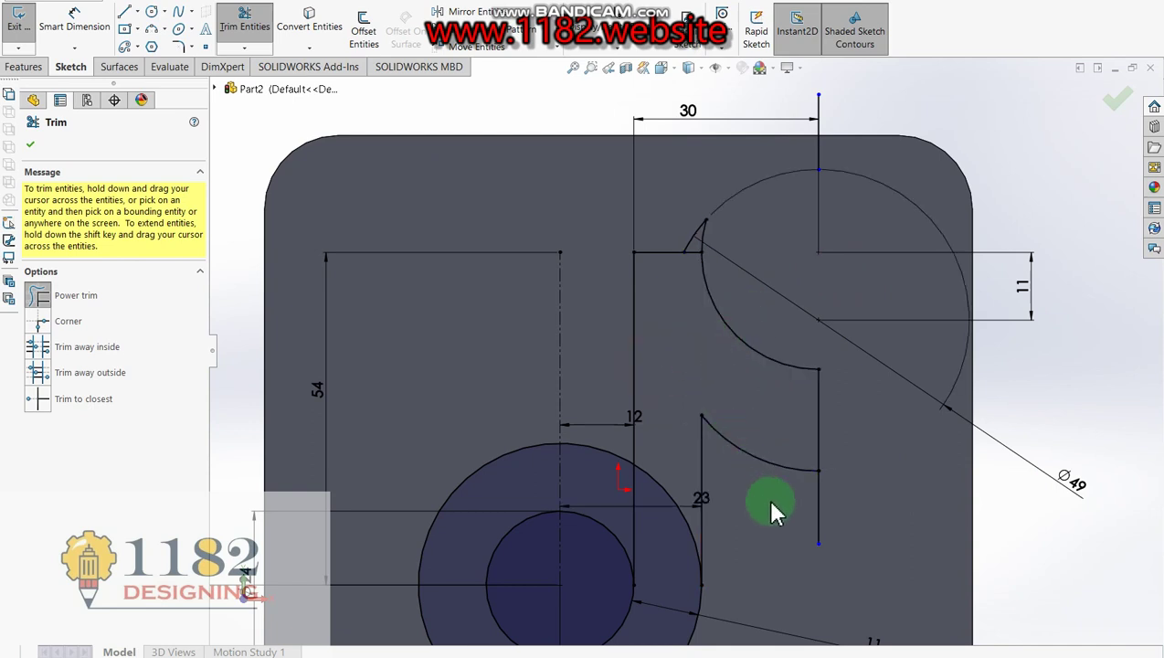
scroll(705, 239, "down", 3)
left_click_drag(650, 254, 699, 296)
scroll(699, 296, "up", 1)
scroll(697, 233, "up", 3)
scroll(685, 360, "up", 1)
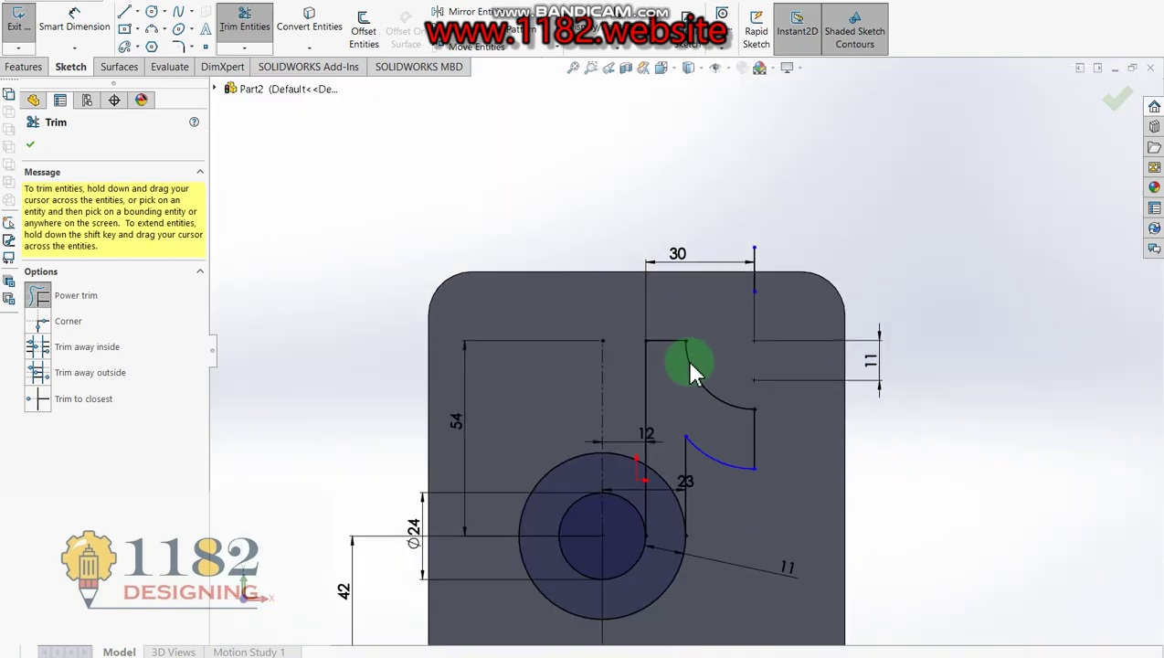
scroll(690, 402, "down", 3)
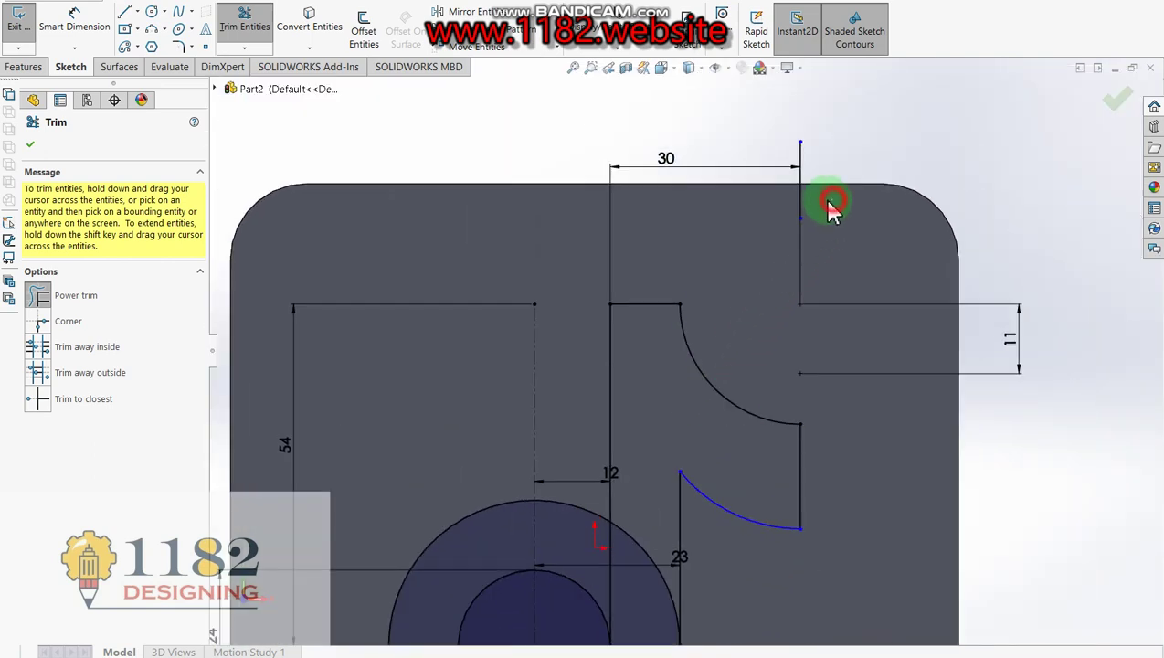
scroll(790, 246, "up", 2)
scroll(663, 408, "up", 1)
scroll(663, 411, "down", 2)
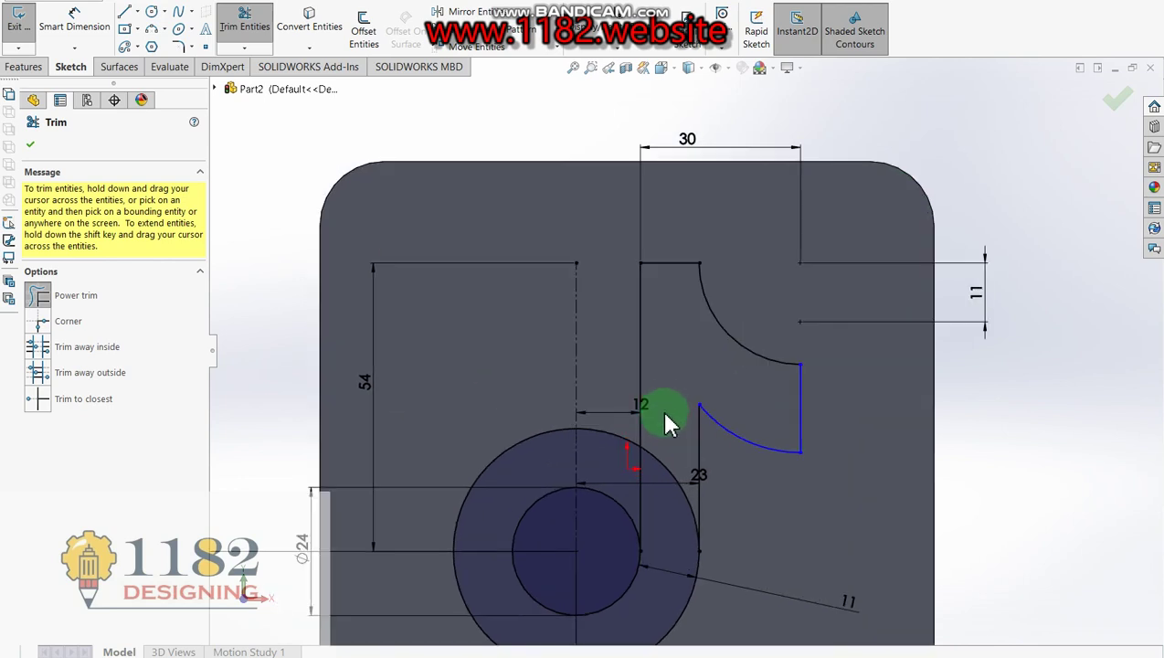
left_click(31, 144)
scroll(535, 340, "up", 1)
scroll(558, 333, "up", 2)
scroll(645, 416, "down", 3)
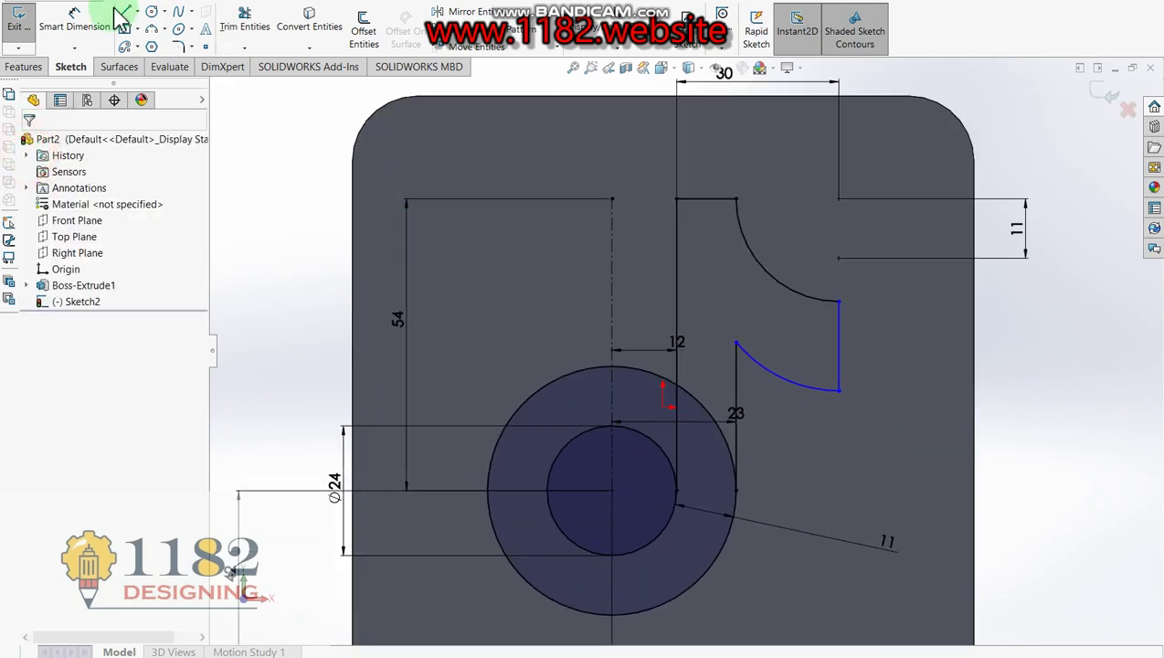
Offset the stem line by 11 mm
left_click(369, 39)
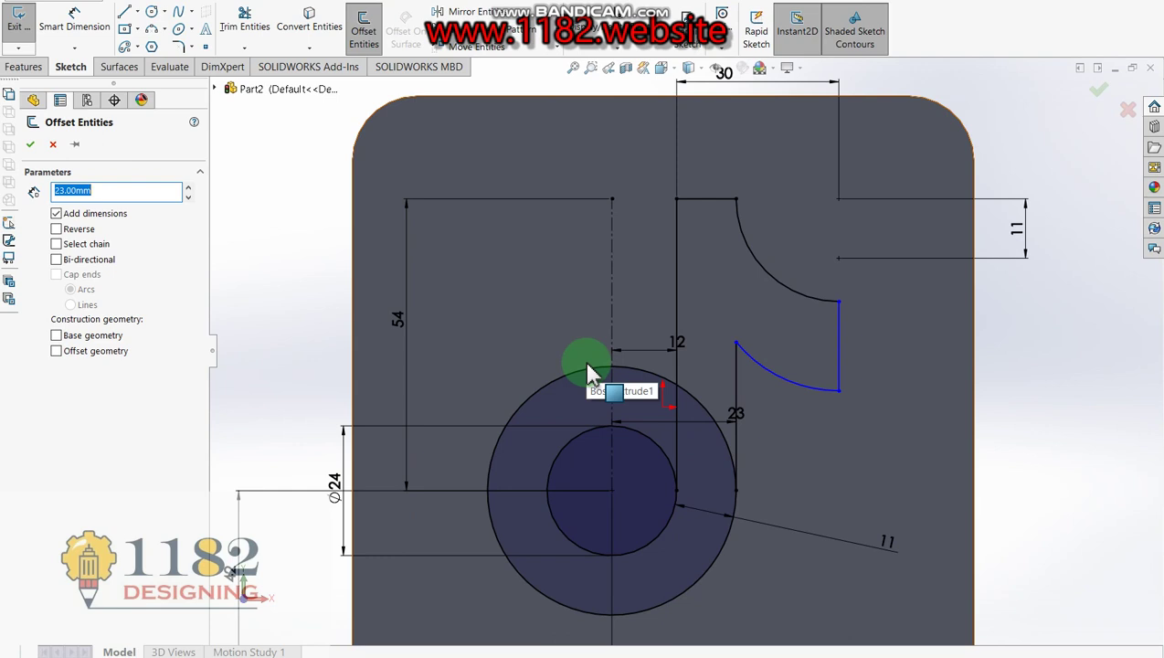
type("11")
left_click(675, 272)
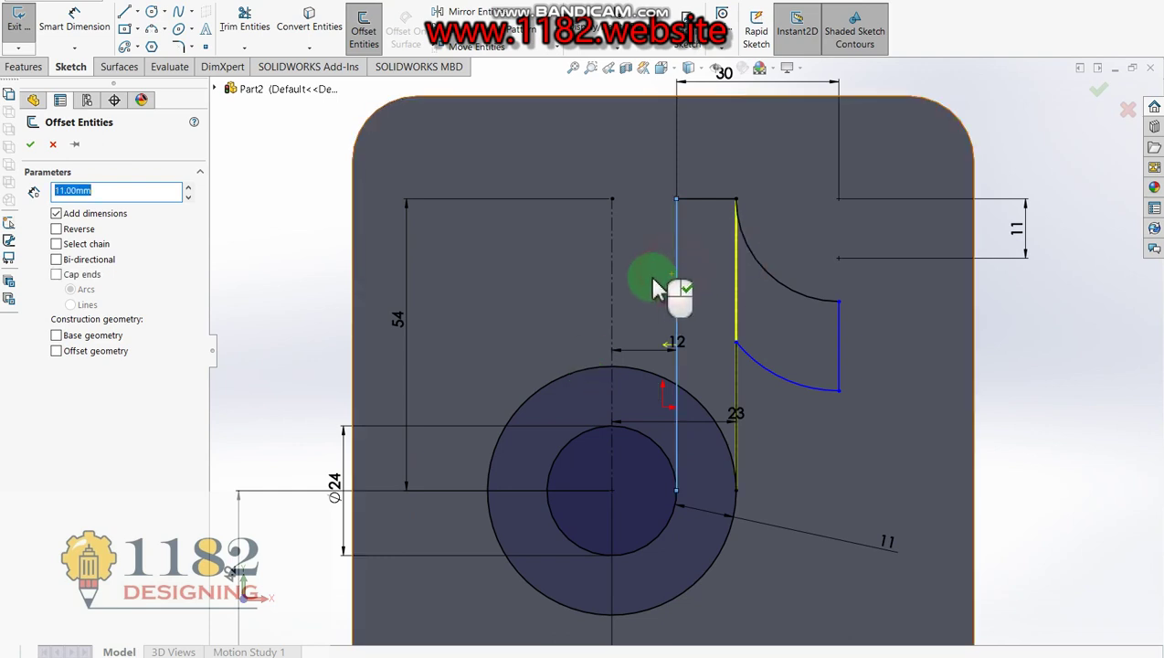
left_click(645, 290)
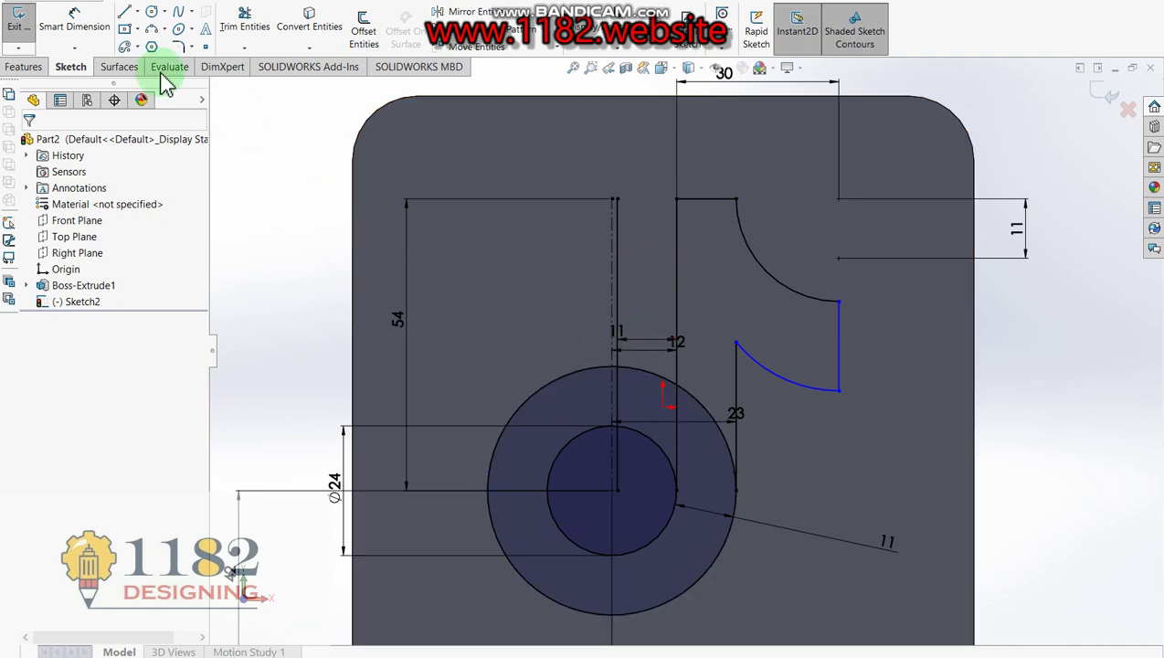
Trim the stem inside the inner circle, the segment above the ring, and the inner circle's top
left_click(251, 20)
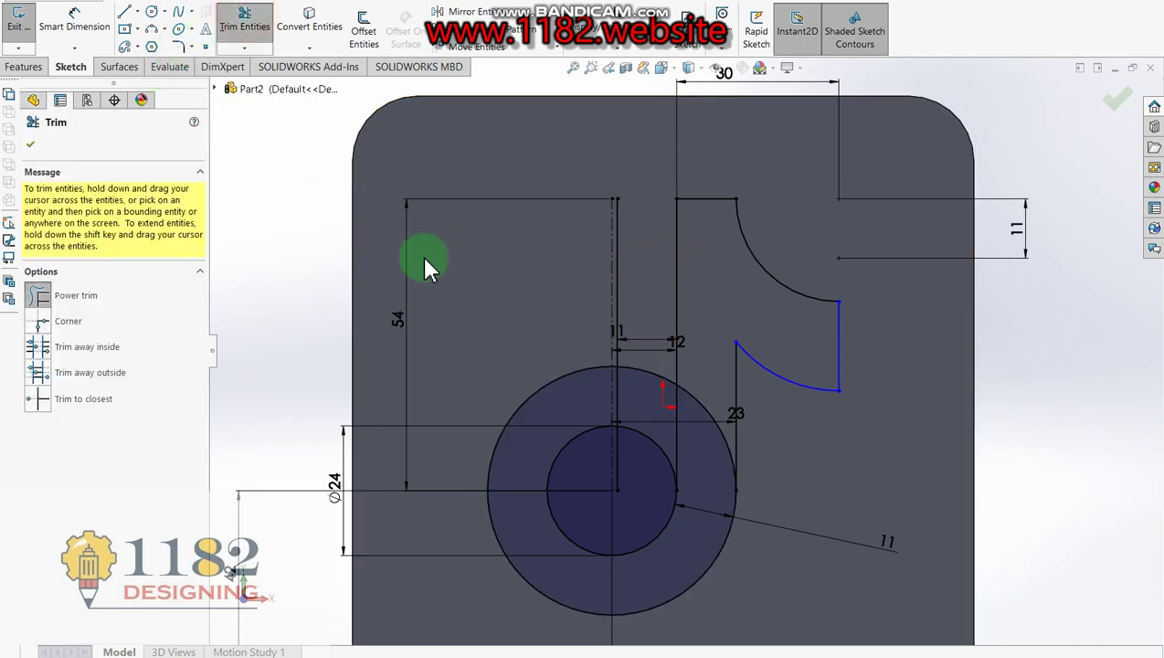
scroll(649, 407, "up", 1)
scroll(637, 382, "down", 5)
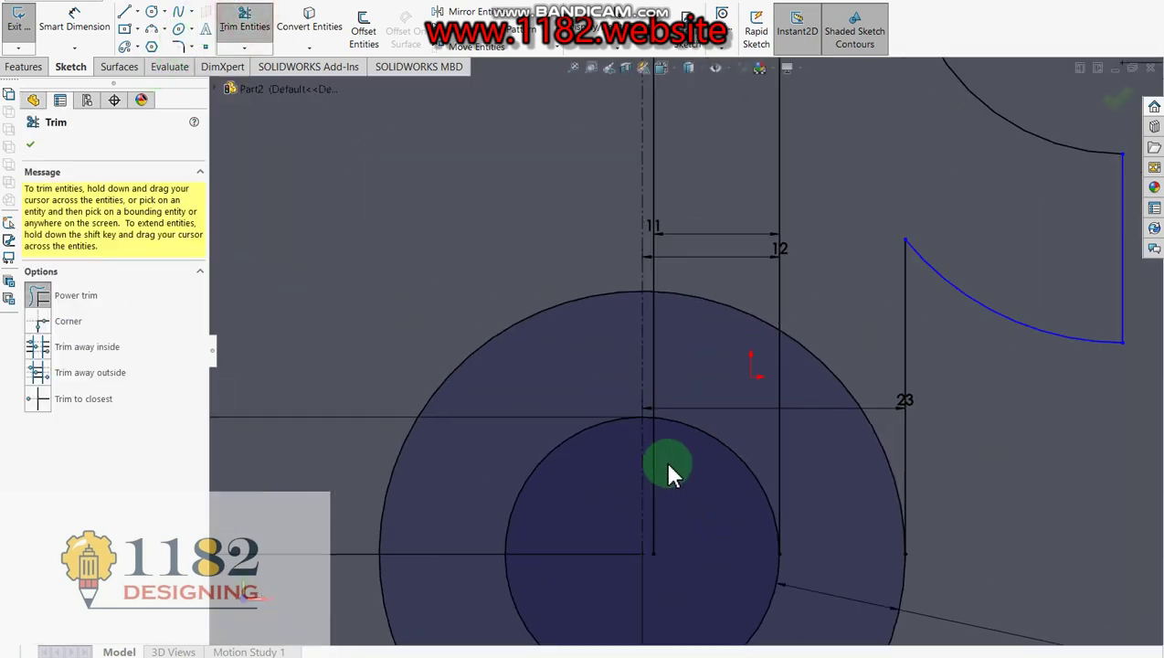
left_click_drag(668, 464, 712, 250)
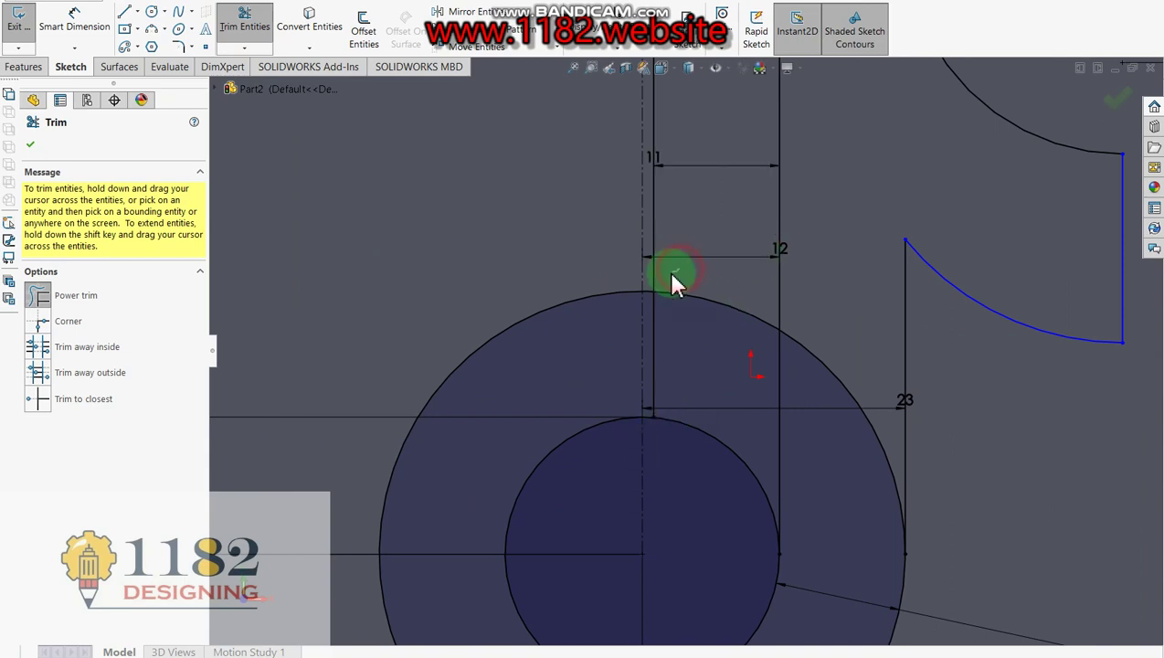
mouse_move(652, 275)
left_mouse_down()
mouse_move(690, 291)
mouse_move(692, 320)
left_mouse_up()
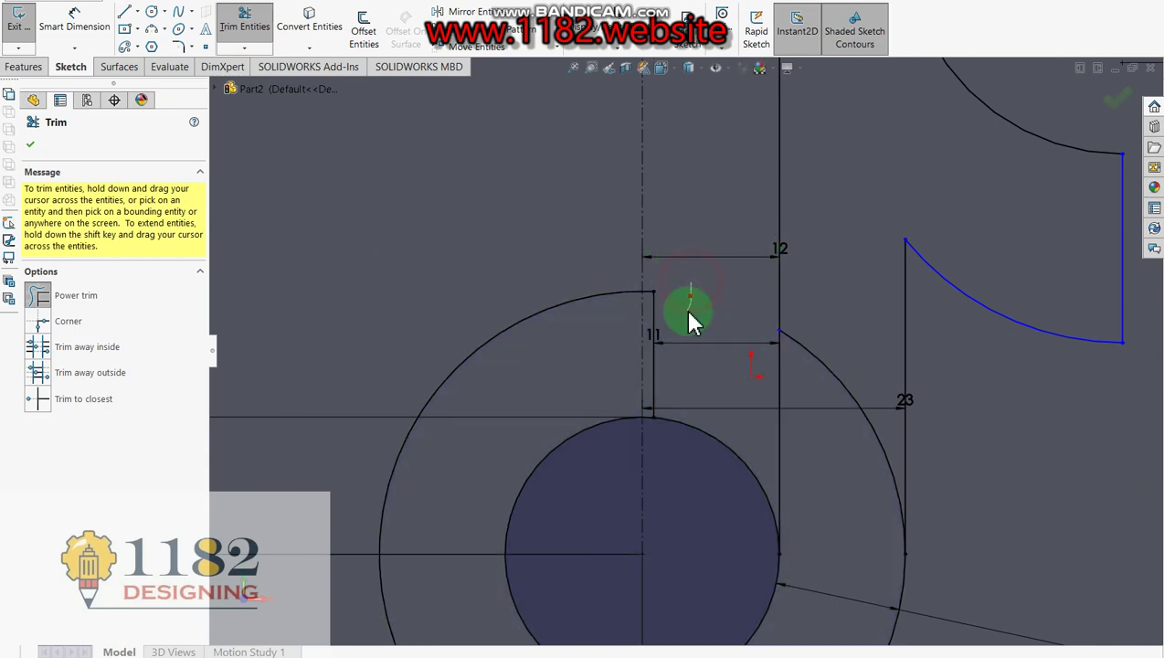
left_click_drag(692, 375, 688, 428)
scroll(688, 428, "up", 3)
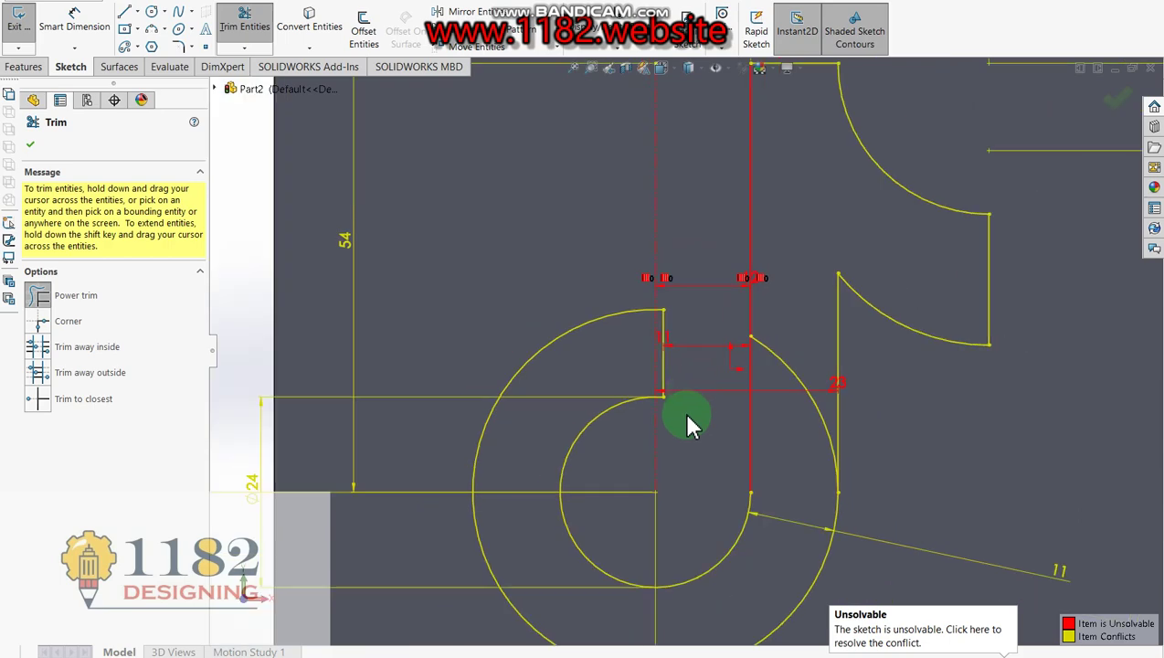
scroll(690, 402, "down", 2)
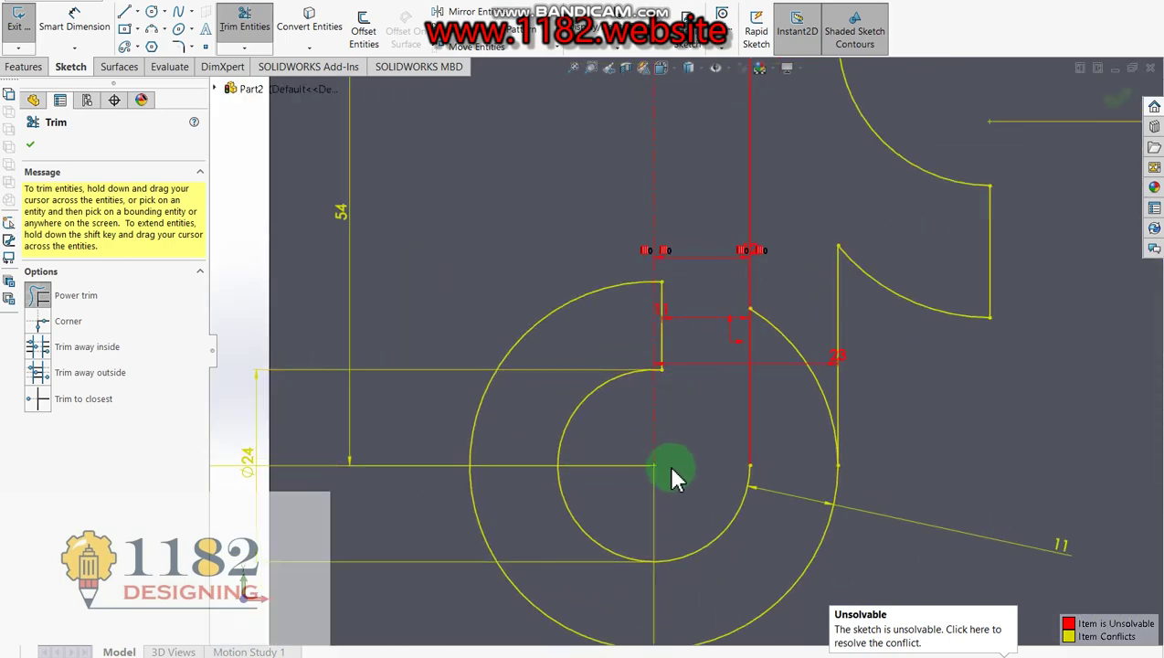
scroll(681, 430, "up", 1)
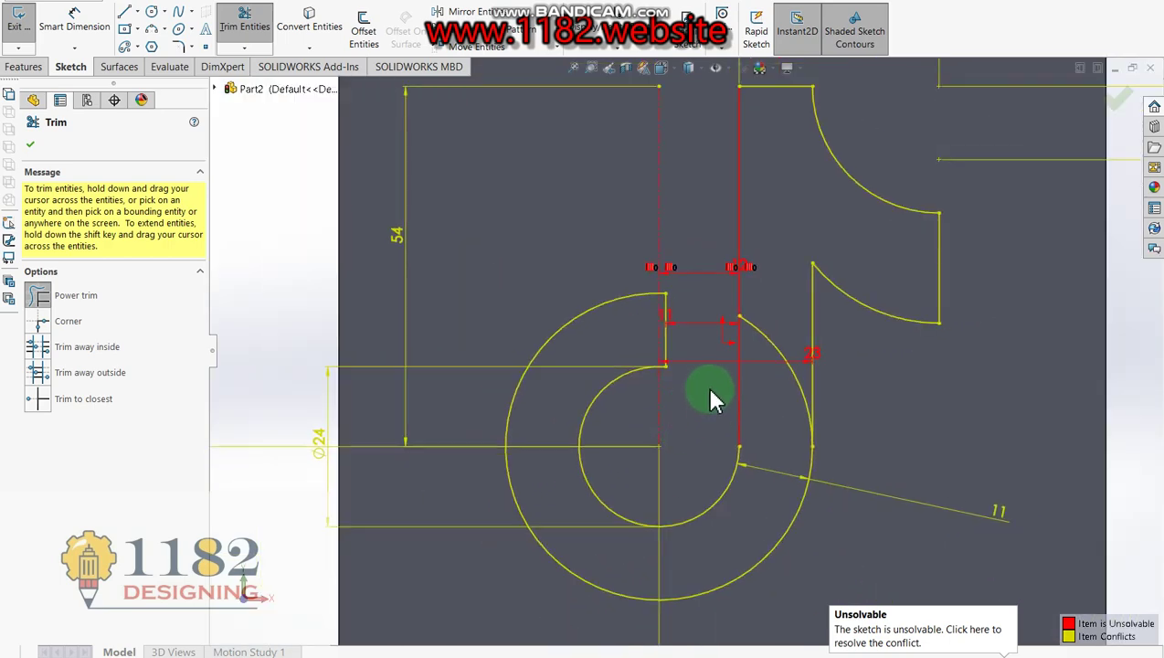
scroll(708, 389, "up", 2)
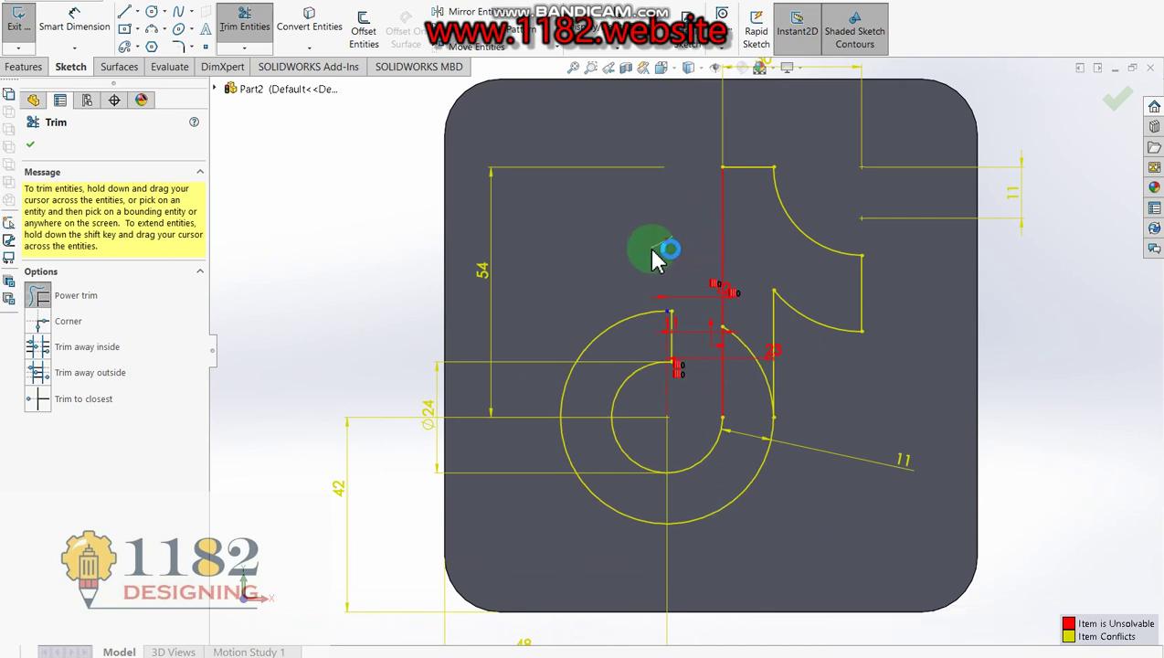
scroll(674, 311, "down", 2)
scroll(670, 324, "down", 2)
scroll(671, 356, "down", 1)
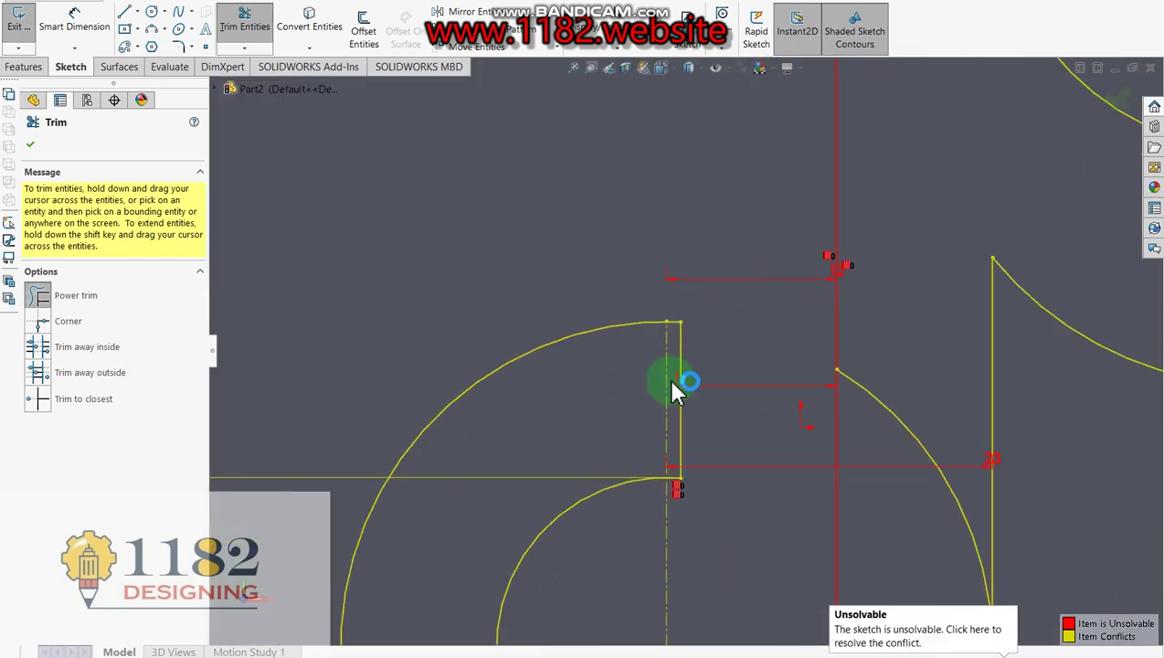
Dismiss the unsolvable-sketch warning and trim the conflicting segment so the sketch solves
left_click(673, 428)
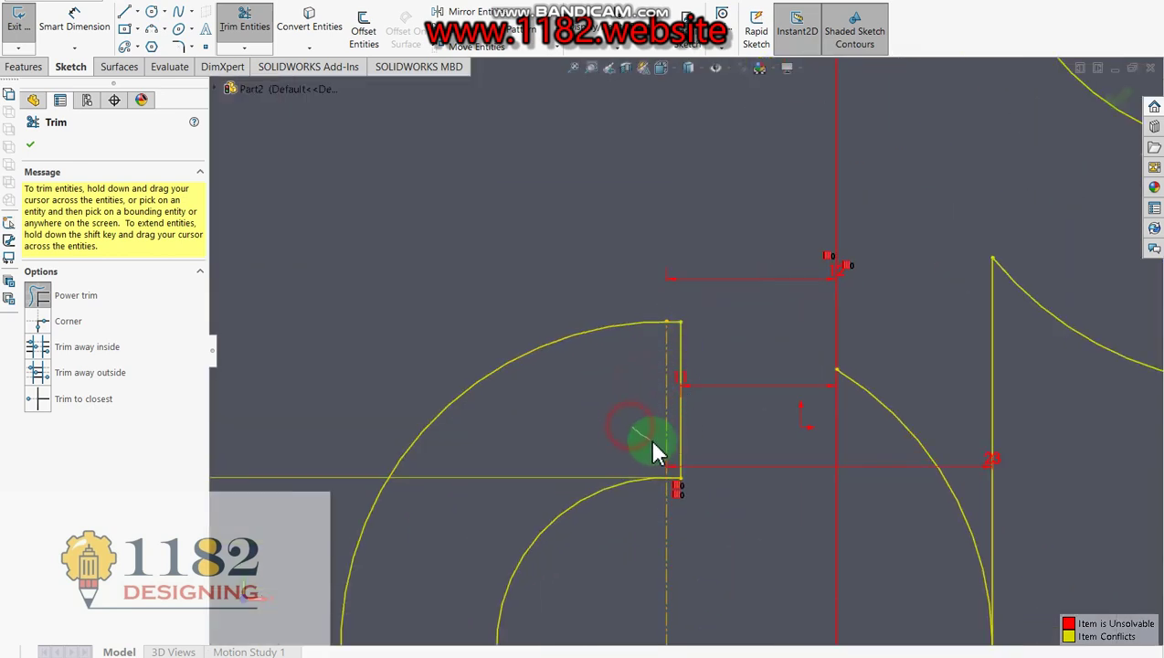
left_click_drag(672, 459, 689, 551)
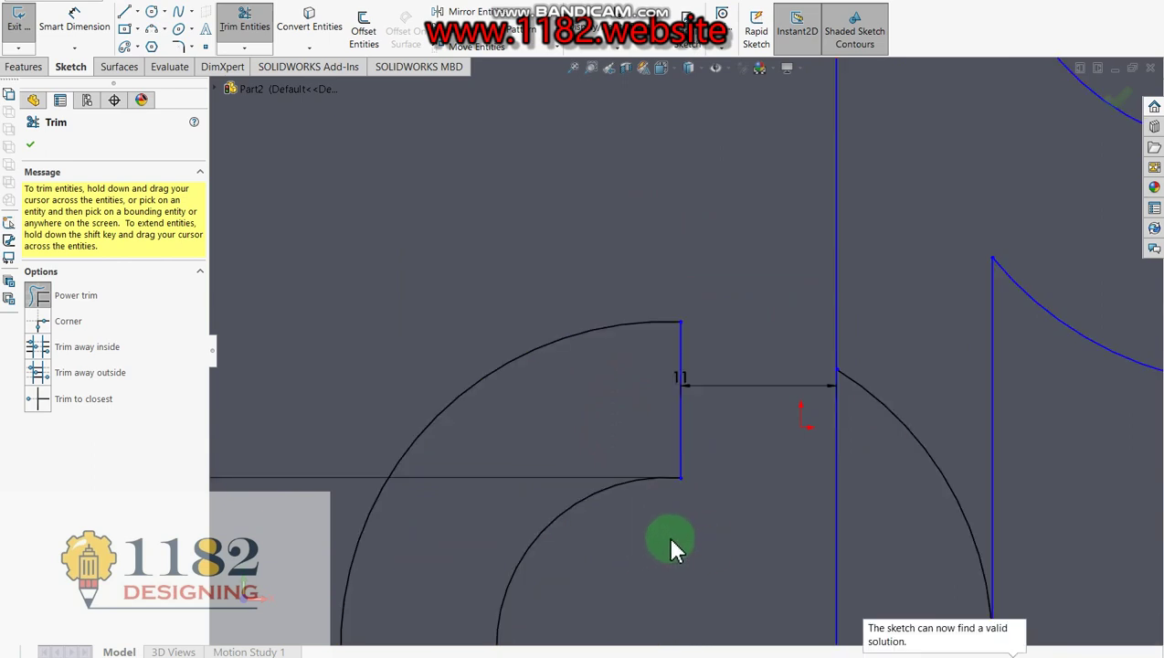
scroll(667, 534, "up", 3)
scroll(679, 489, "up", 1)
scroll(695, 452, "down", 1)
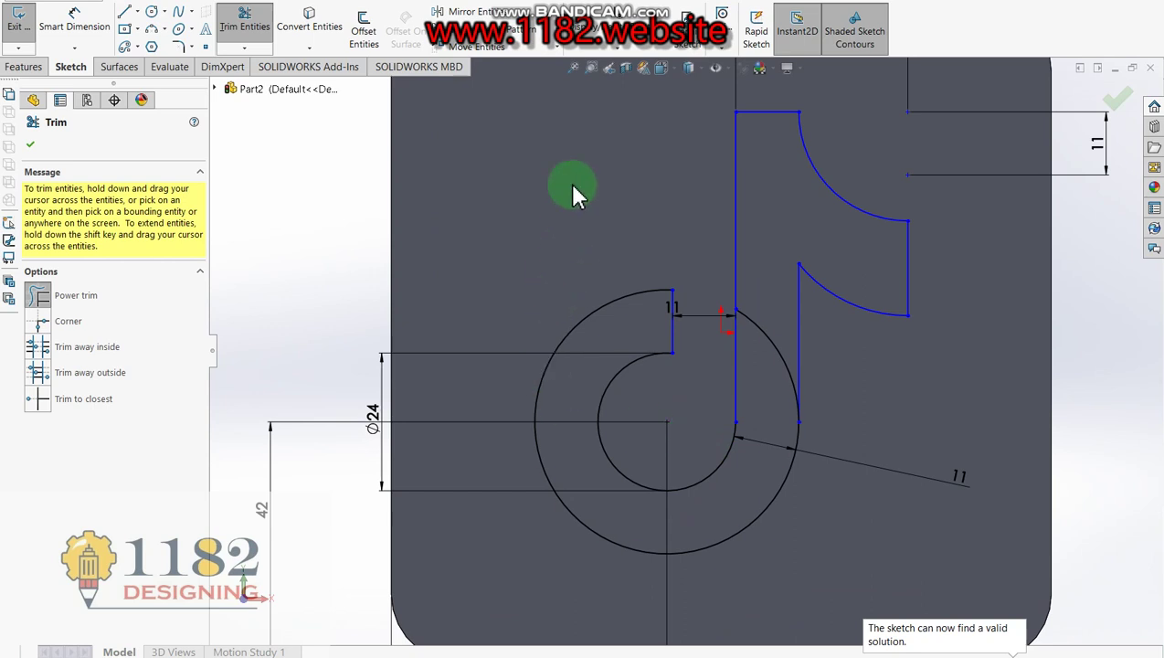
left_click(31, 145)
left_click(611, 229)
left_click(906, 172)
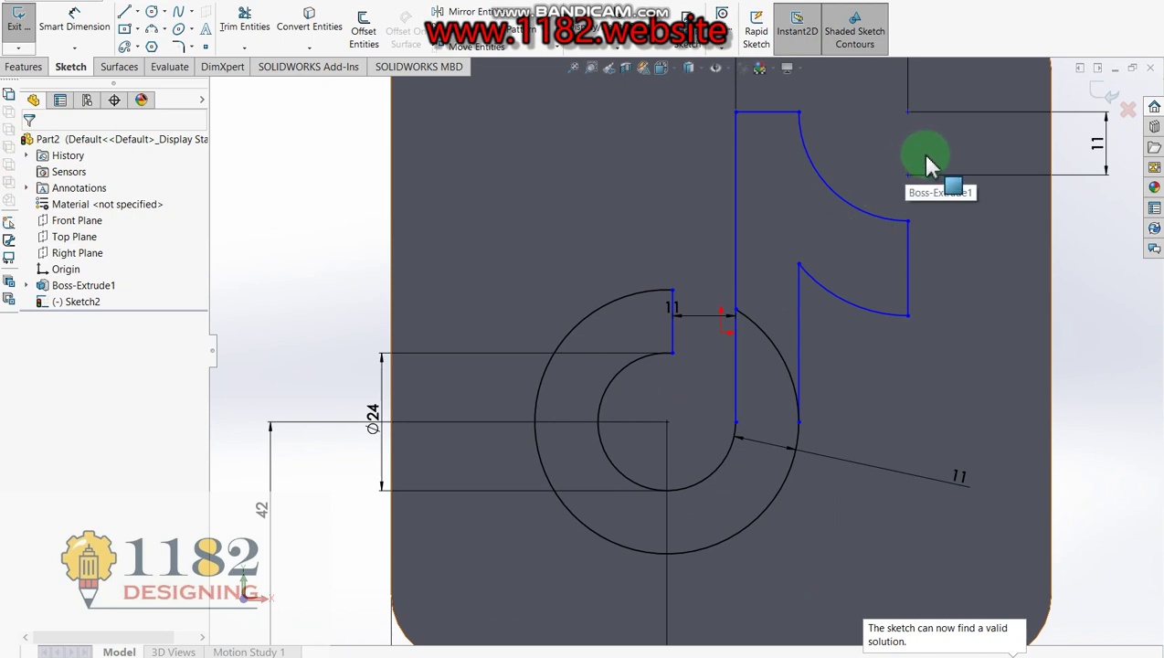
key("f")
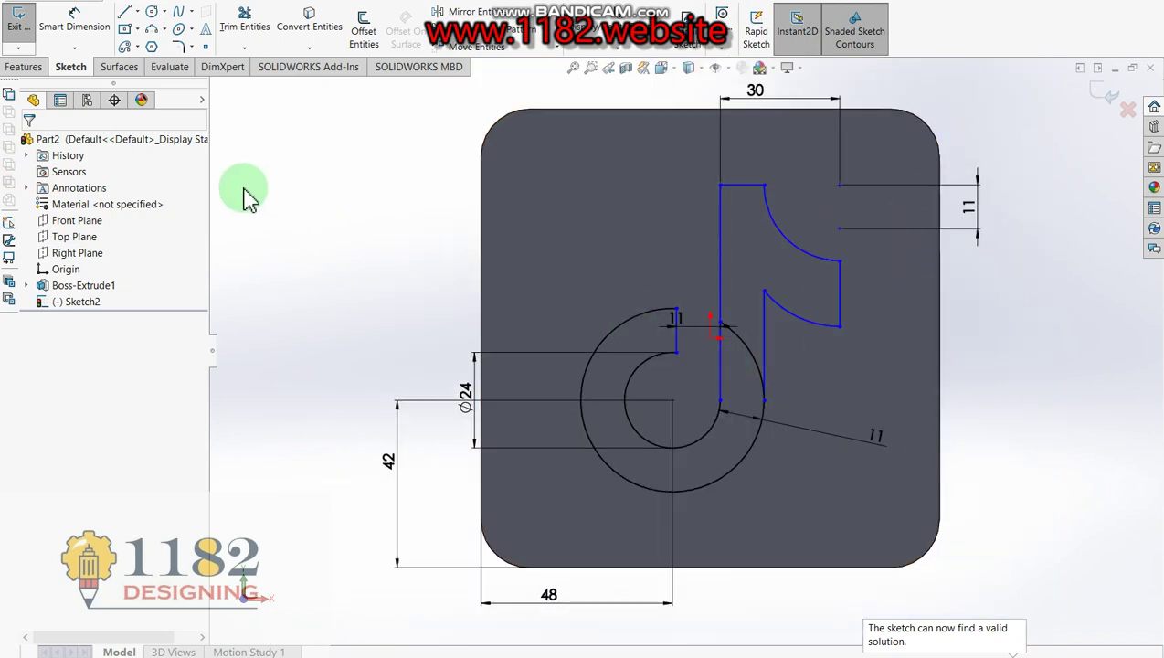
Trim the arc between the stem lines to close the note outline
left_click(244, 20)
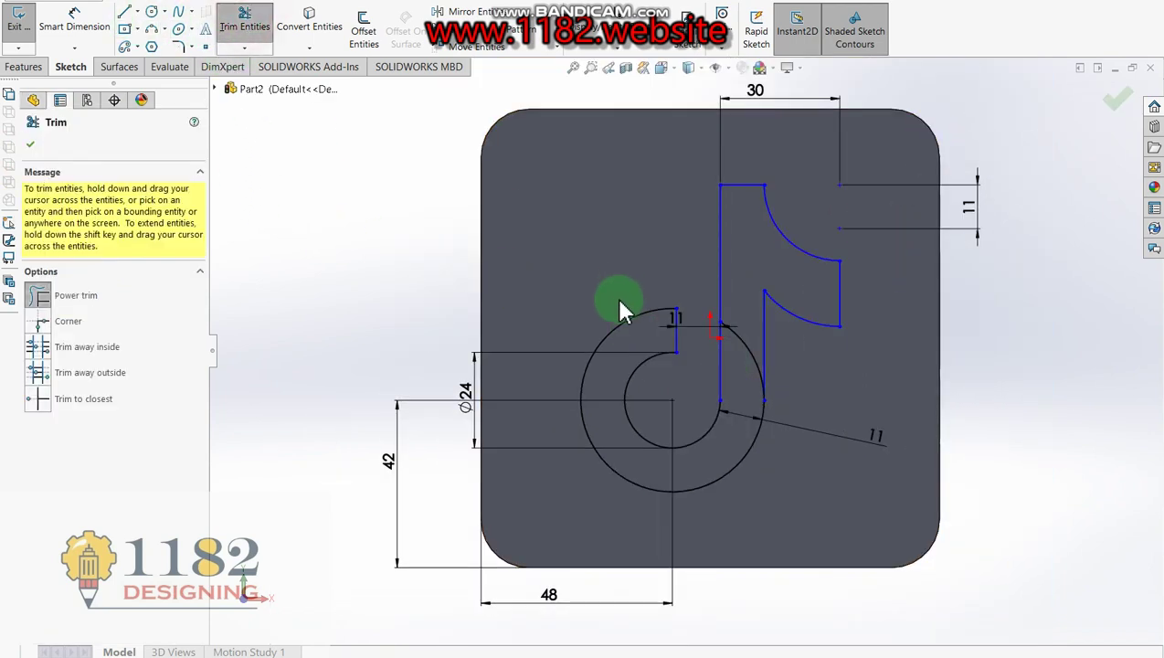
scroll(712, 363, "down", 3)
left_click(773, 306)
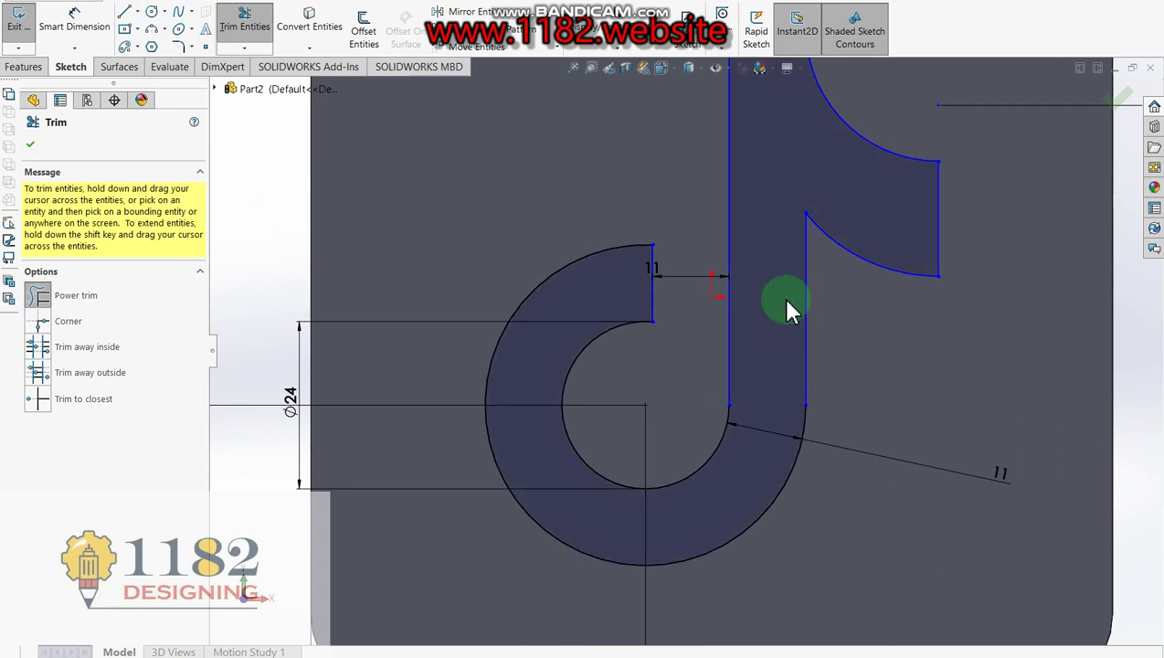
scroll(772, 303, "up", 3)
left_click(1117, 98)
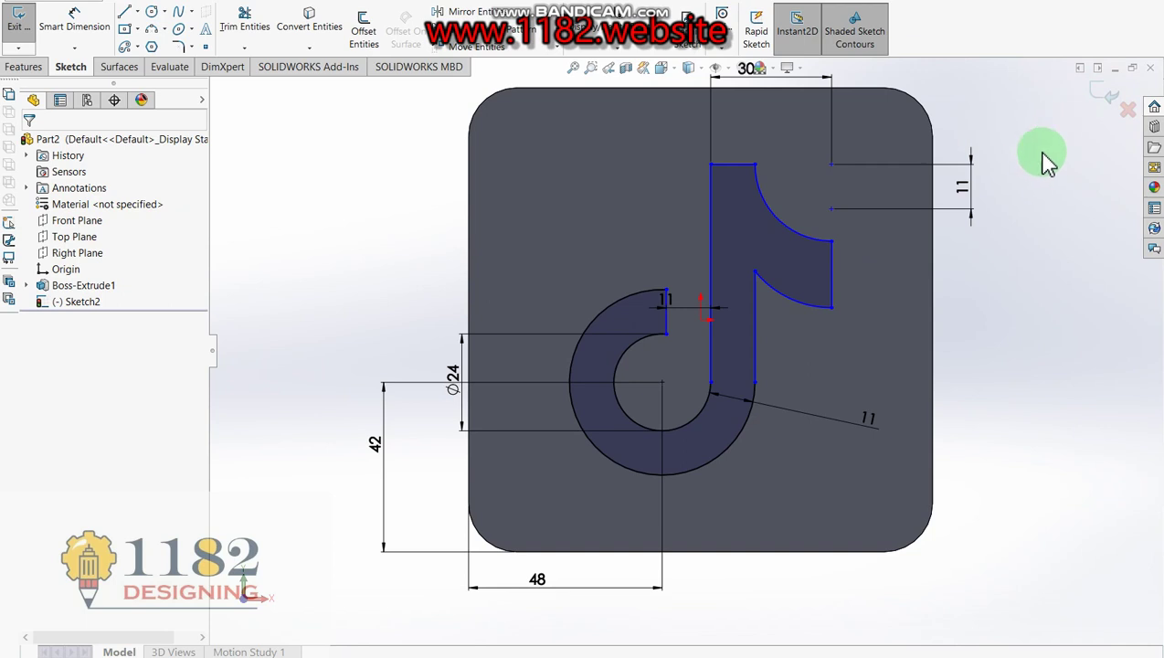
Cut the note shape 2 mm deep and give Boss-Extrude1 a black appearance
left_click(895, 219)
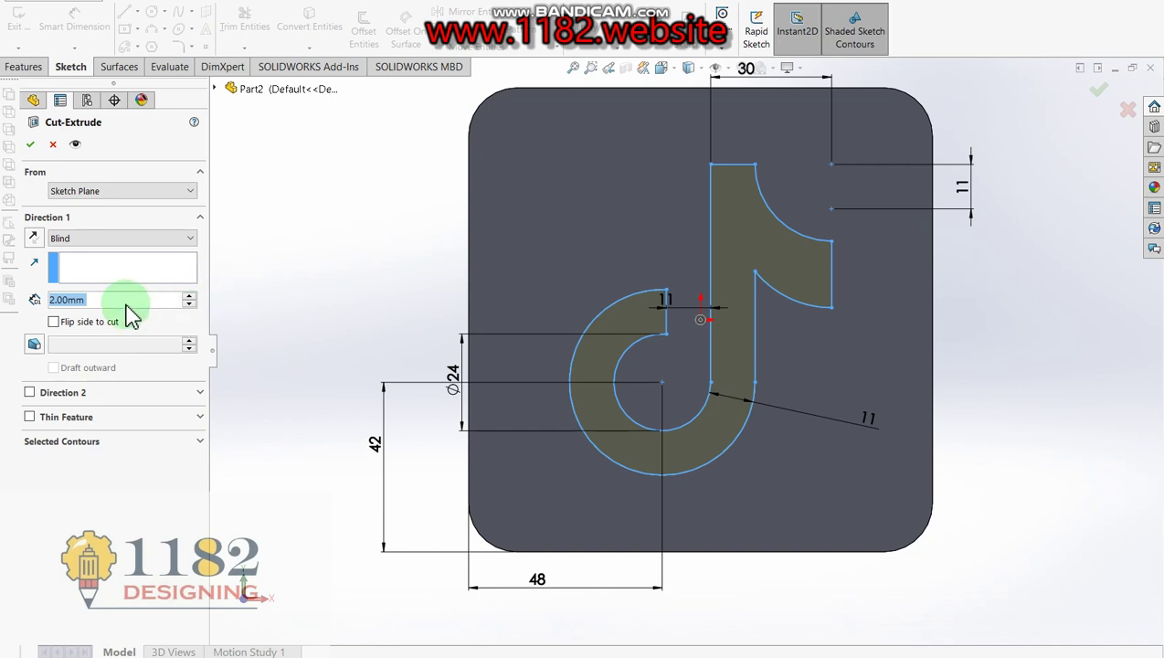
left_click(30, 143)
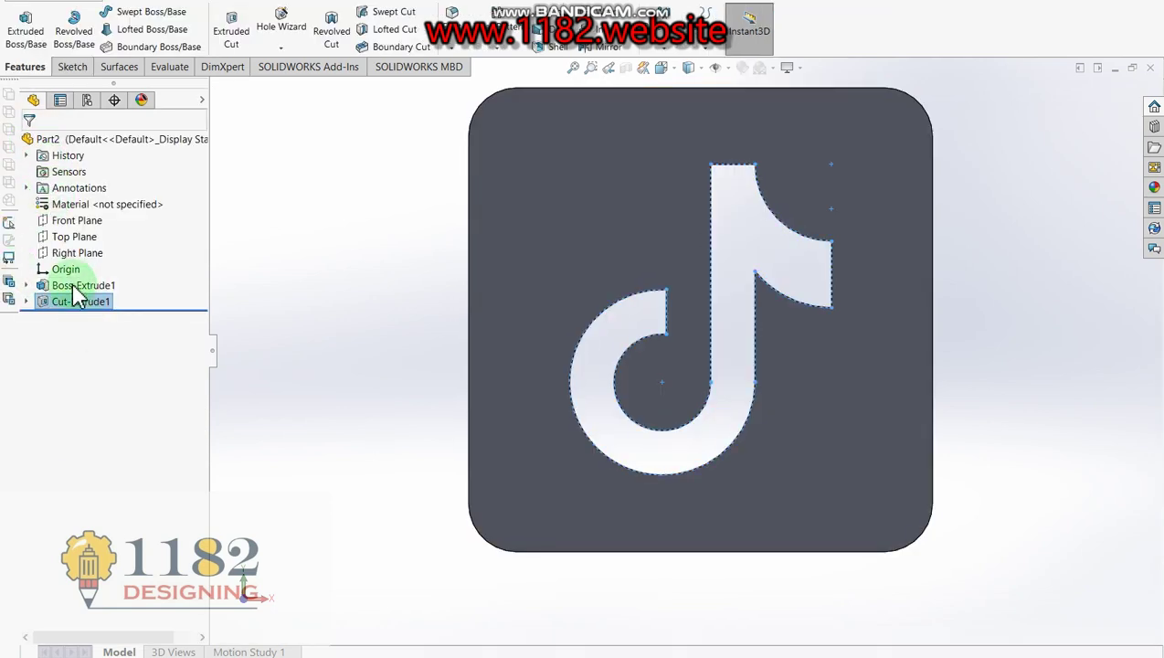
left_click(73, 285)
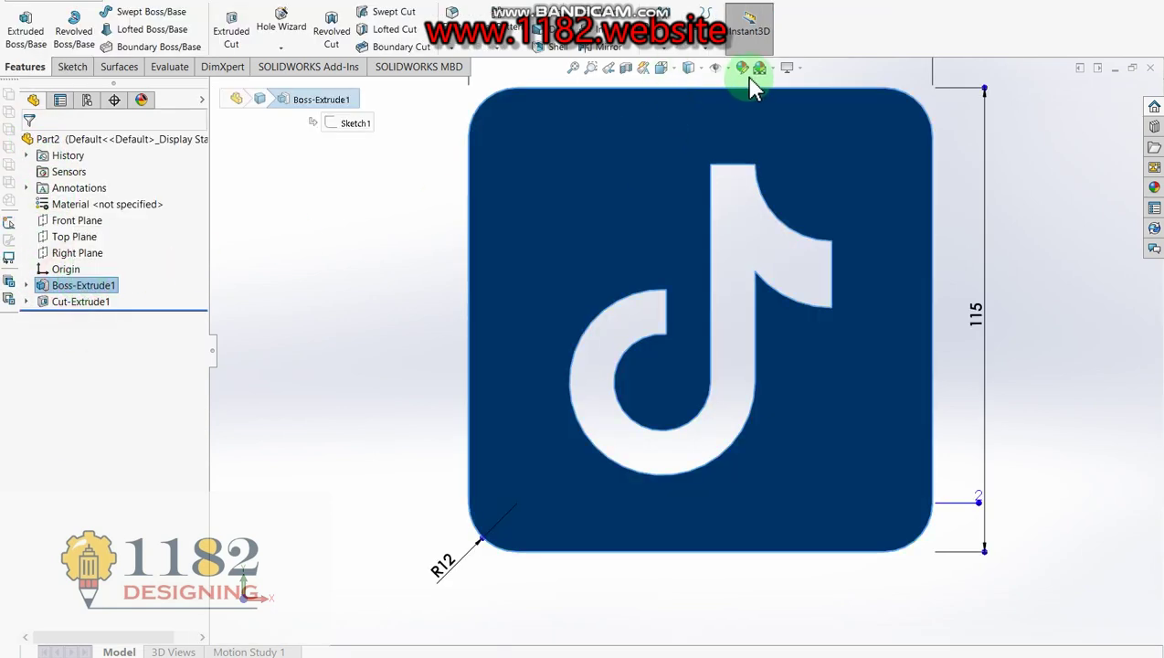
left_click(747, 78)
left_click(704, 116)
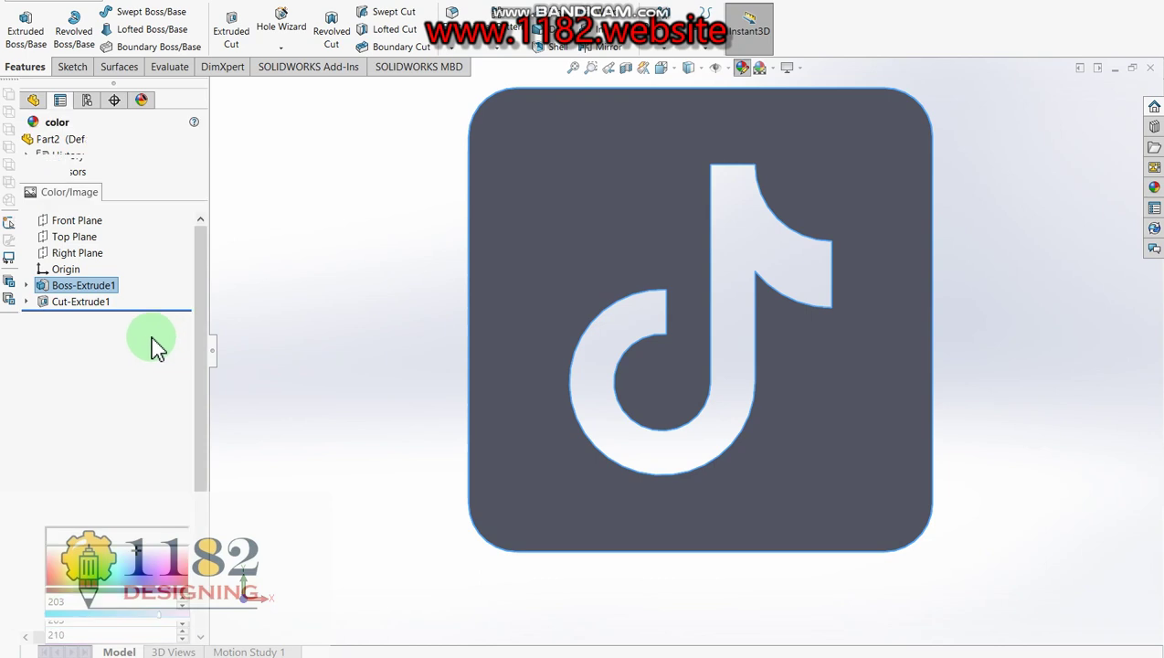
left_click(136, 505)
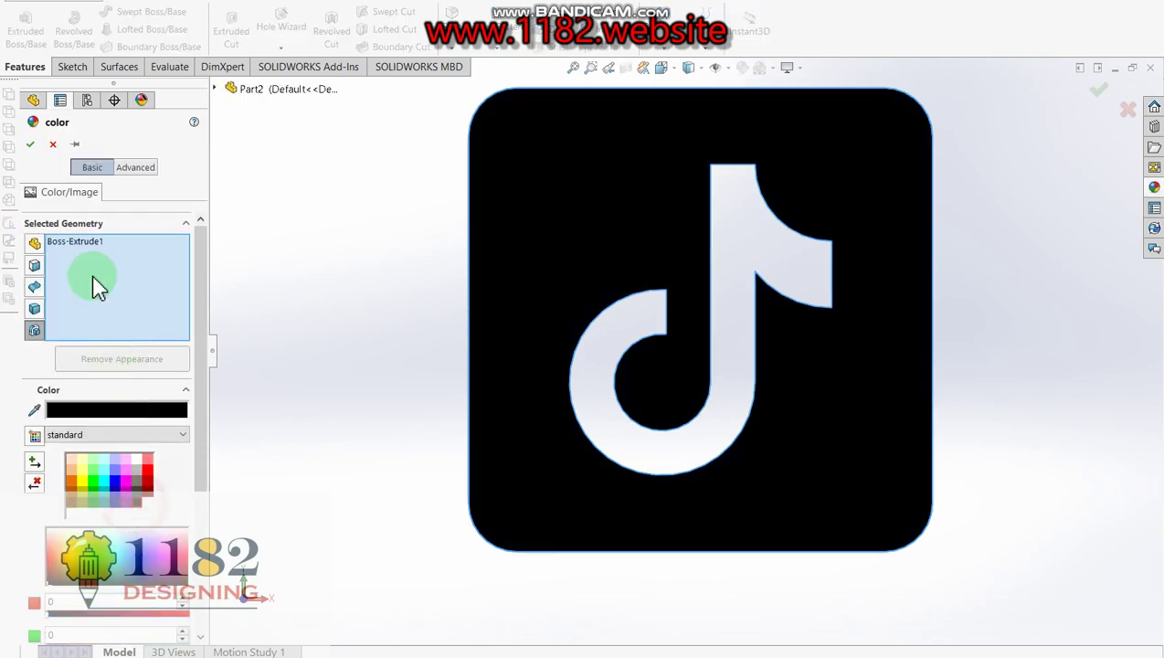
left_click(30, 143)
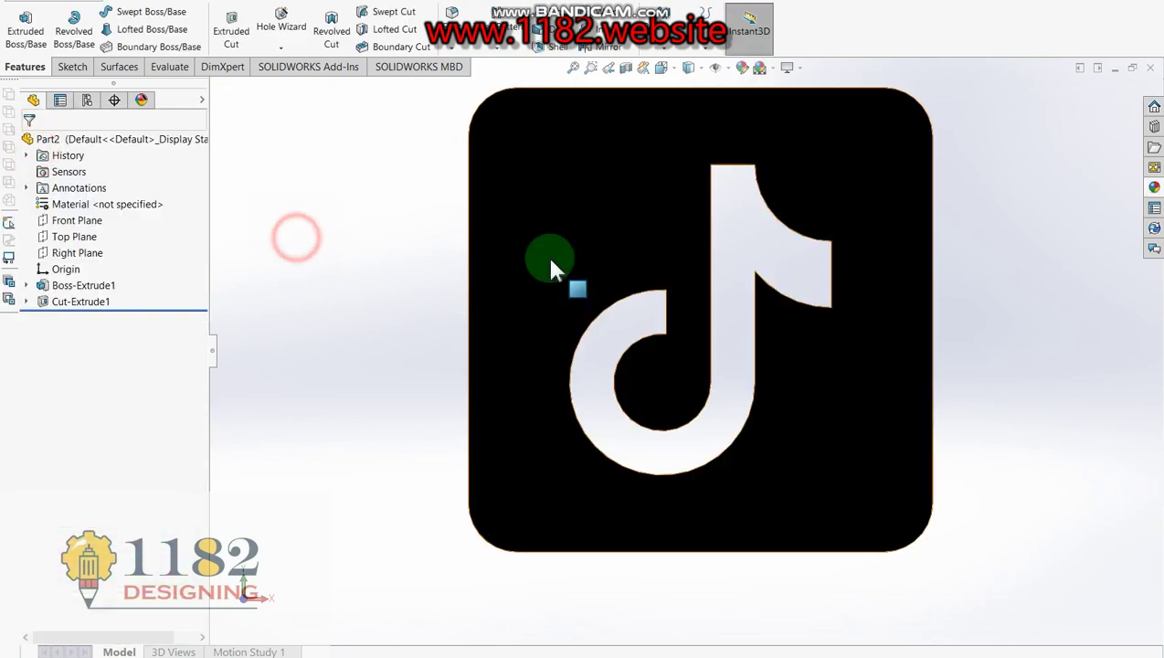
scroll(765, 208, "down", 1)
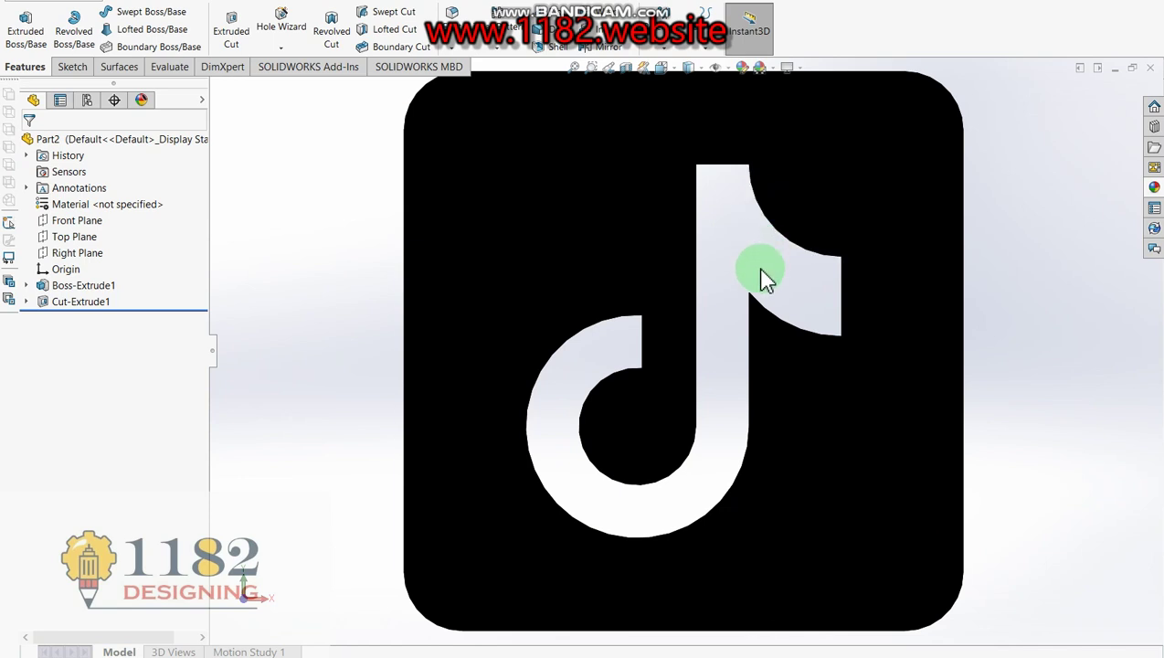
scroll(766, 273, "up", 1)
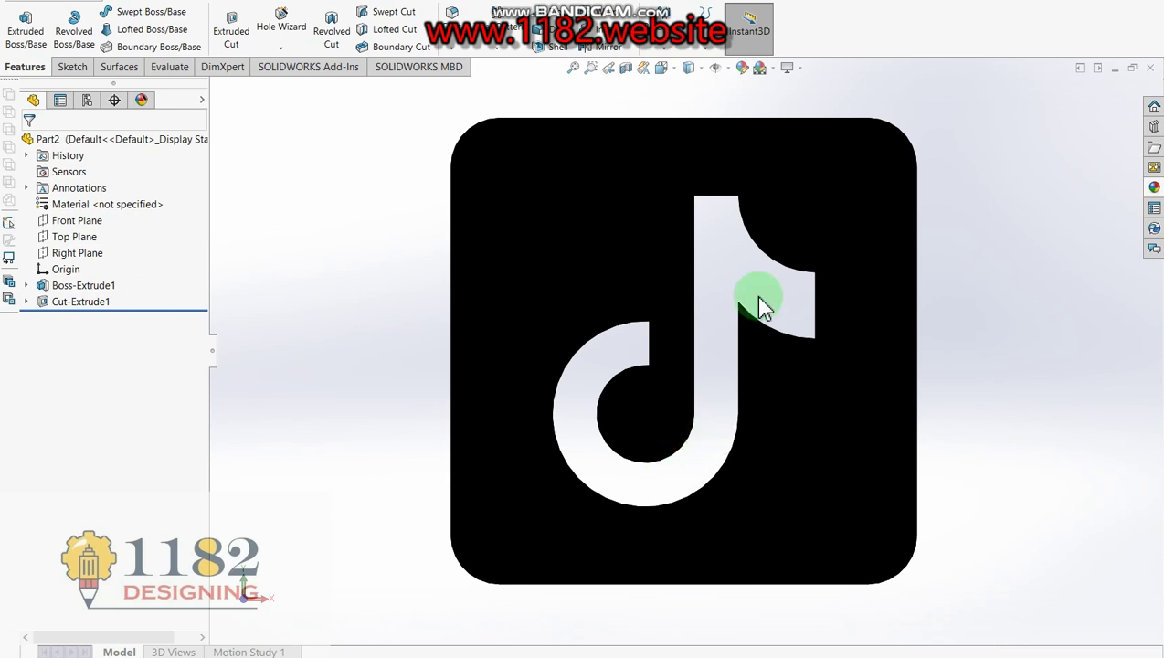
scroll(795, 348, "down", 2)
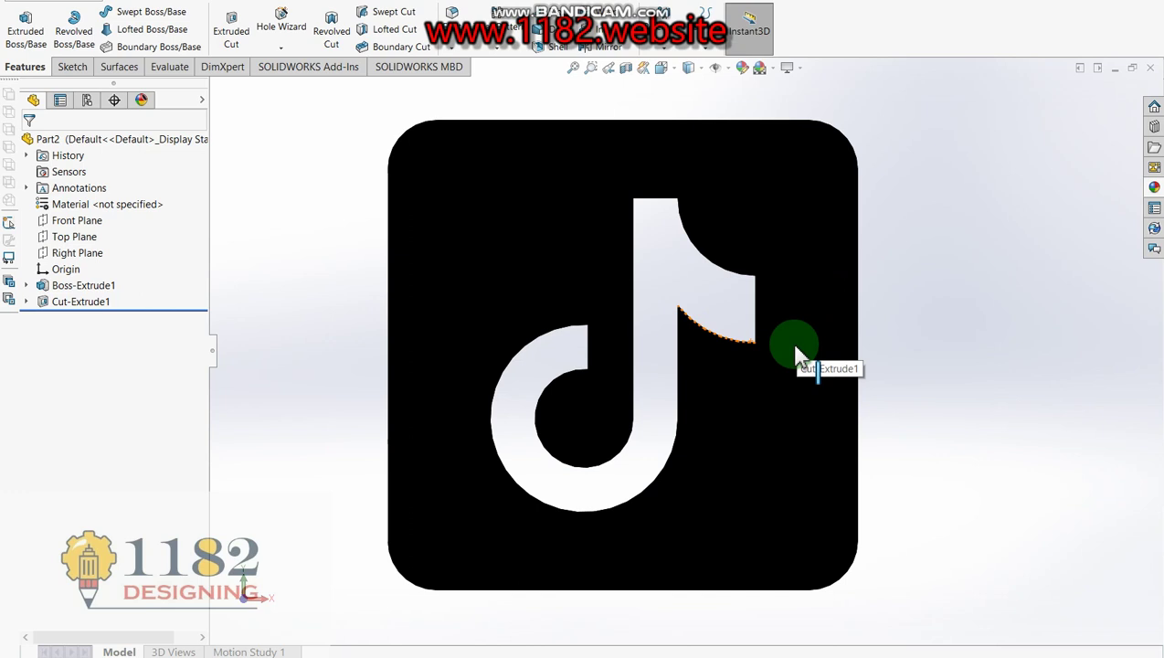